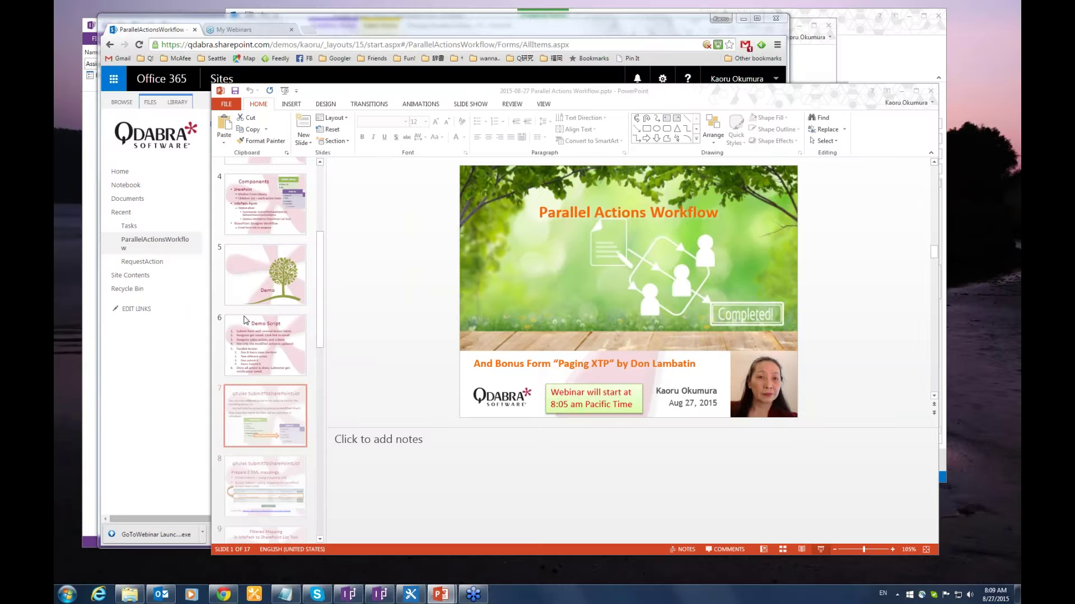
# Create a new form document in the ParallelActionsWorkflow library in Chrome.
pyautogui.hotkey('alt', 'Tab')
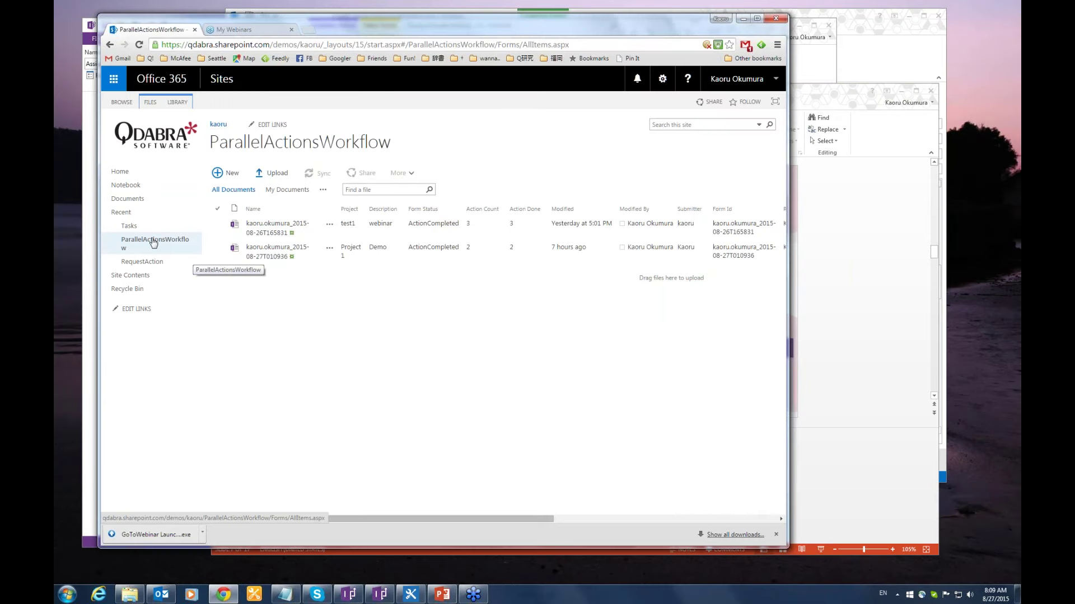
pyautogui.click(227, 173)
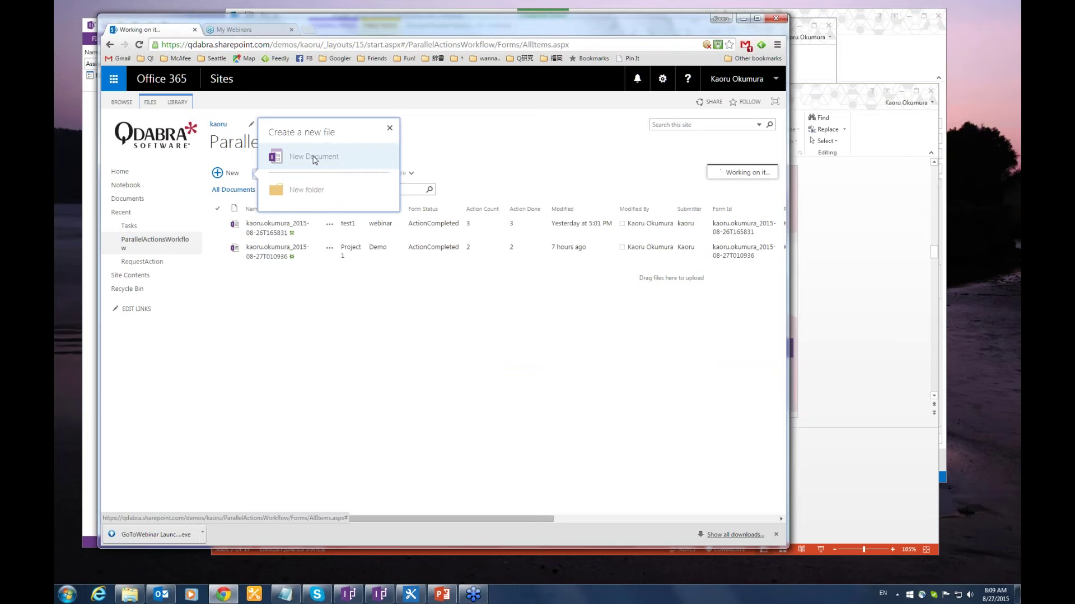
pyautogui.click(314, 158)
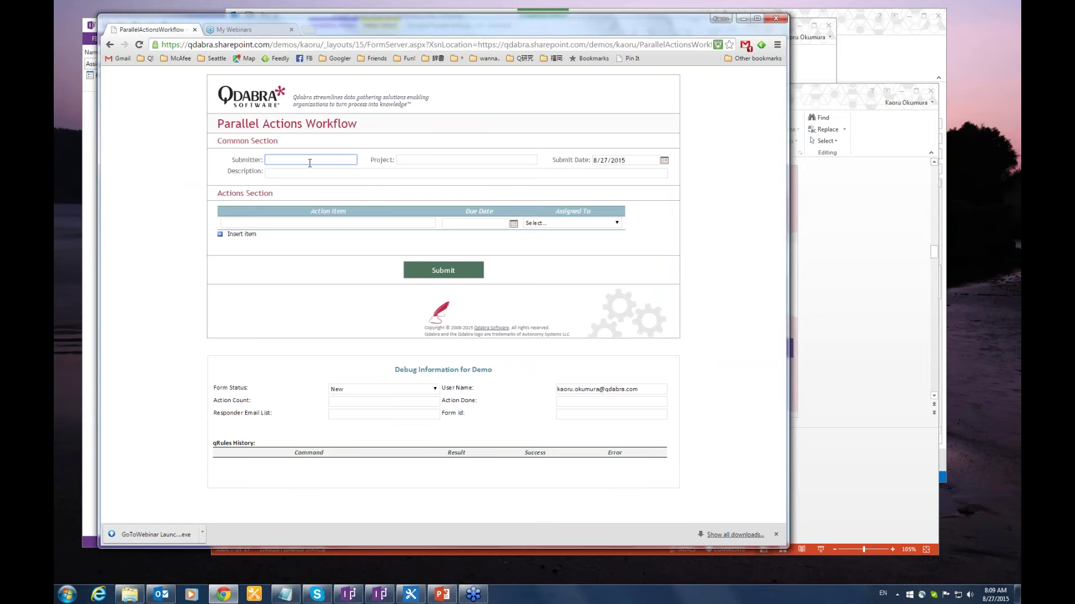
# Enter the submitter's name, project 'Web post process' and description 'demo'.
pyautogui.write('Kaoru')
pyautogui.press('Tab')
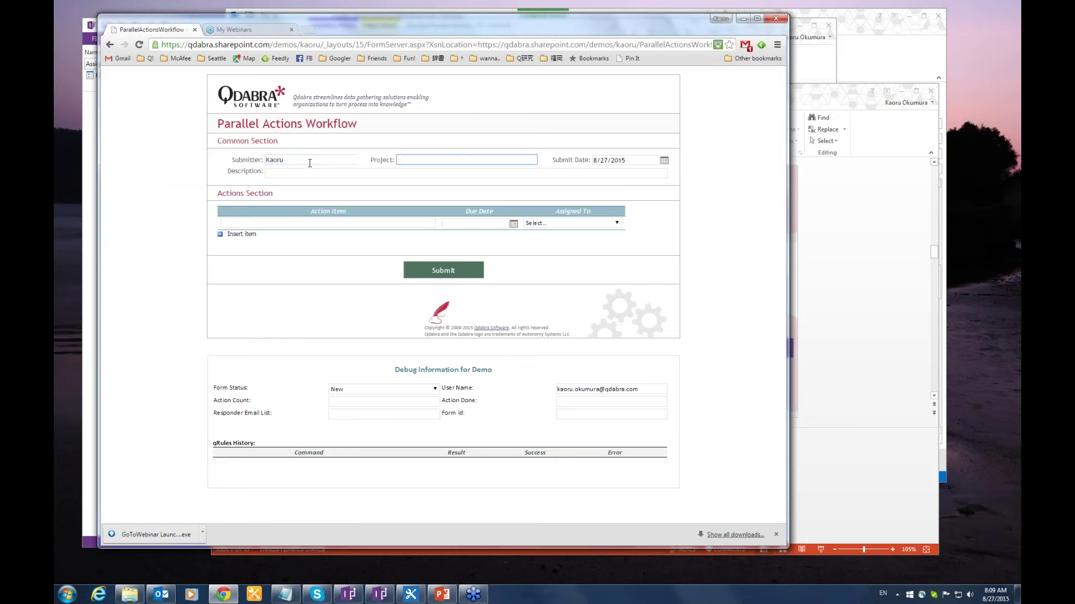
pyautogui.write('Web post process')
pyautogui.click(375, 174)
pyautogui.write('de')
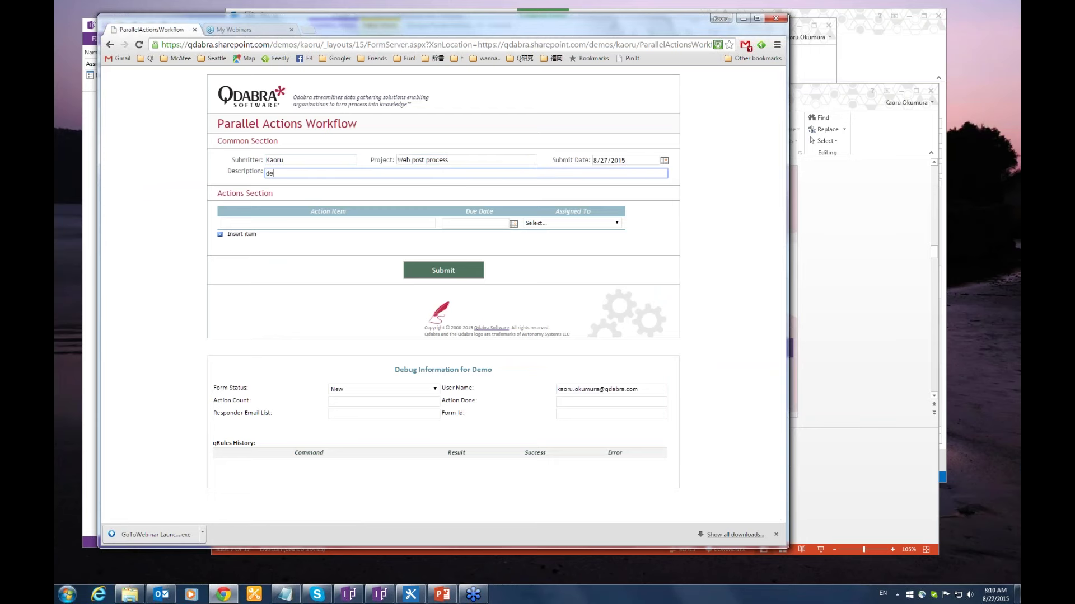
pyautogui.write('mo')
# Add action item 'package the tool', begin a second item 'Prepare Vid', and maximize the browser.
pyautogui.click(328, 223)
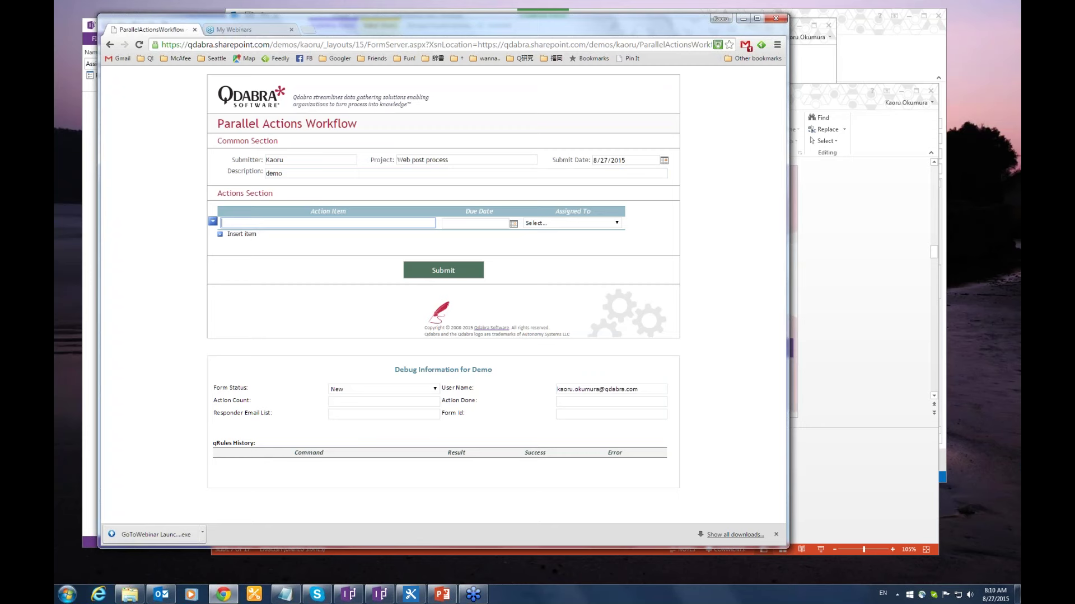
pyautogui.write('package the tool')
pyautogui.click(241, 234)
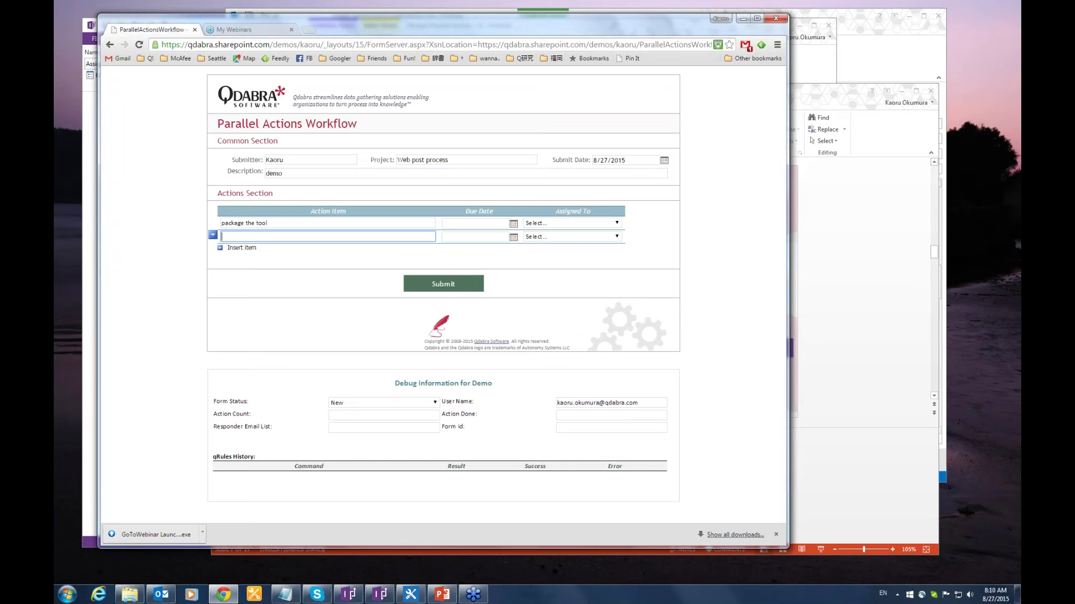
pyautogui.write('Prepare Vid')
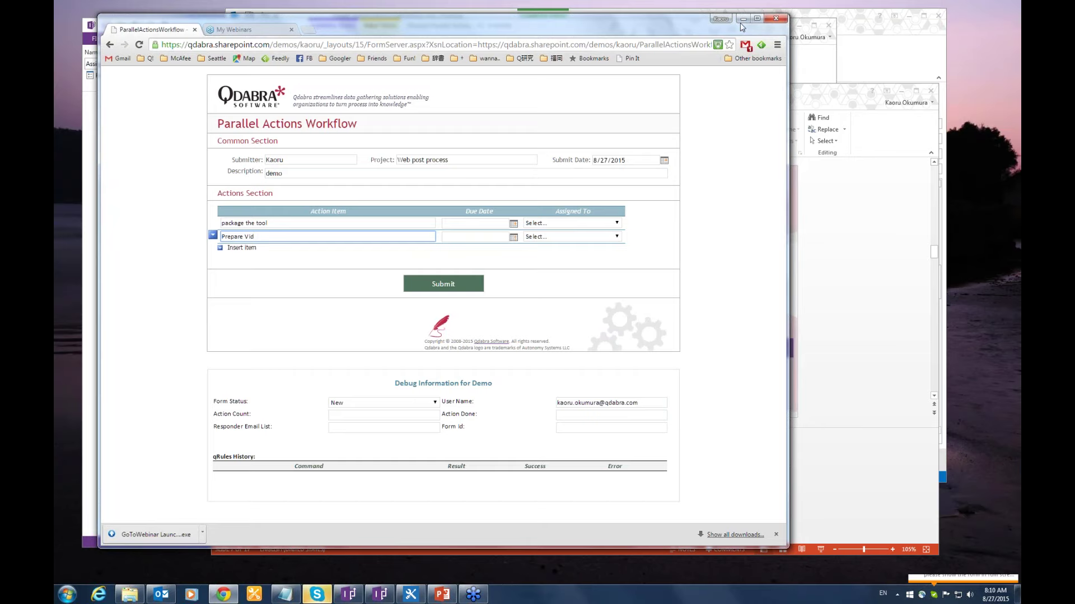
pyautogui.press('super+Up')
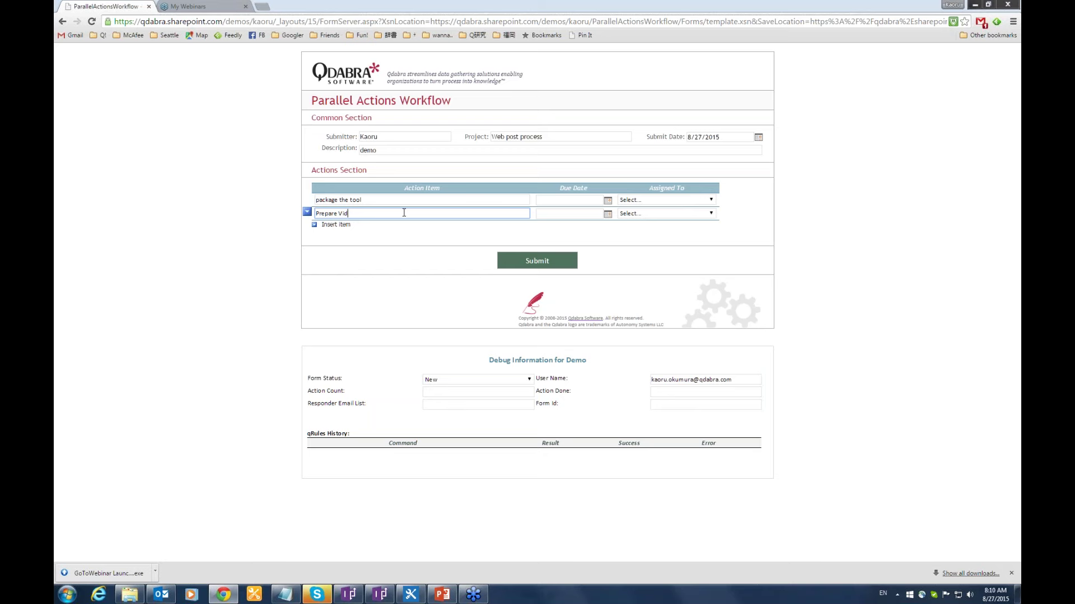
# Finish item 'Prepare Video for YouTube and upload it' and add 'Send the package to attendees'.
pyautogui.write('eo for YouTube and upload it')
pyautogui.click(335, 225)
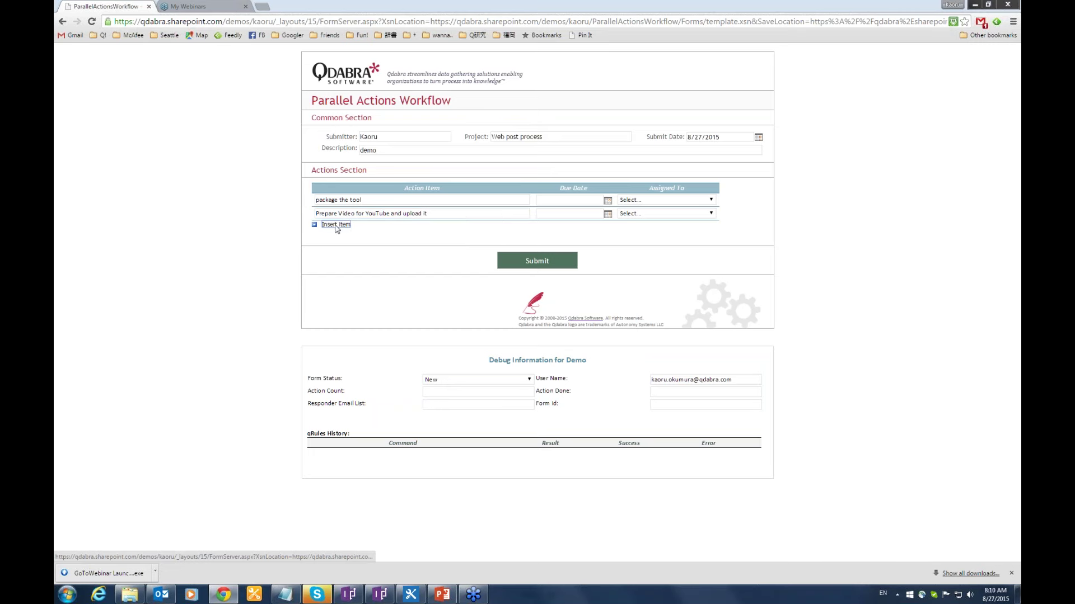
pyautogui.write('Se')
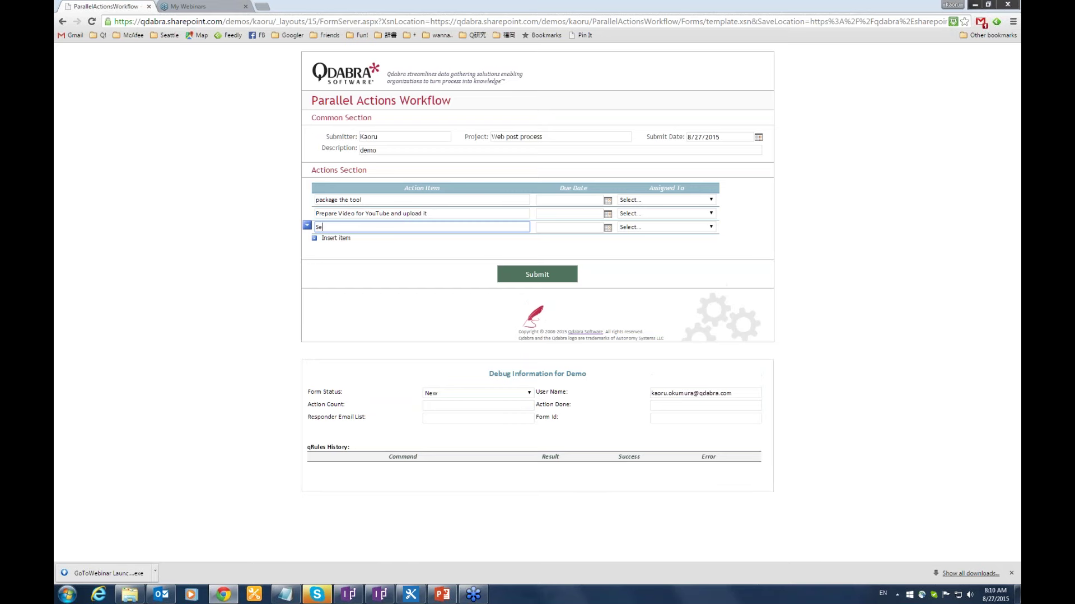
pyautogui.write('nd the package to attendees')
# Assign each of the three action items to its owner.
pyautogui.click(655, 200)
pyautogui.click(655, 218)
pyautogui.click(654, 213)
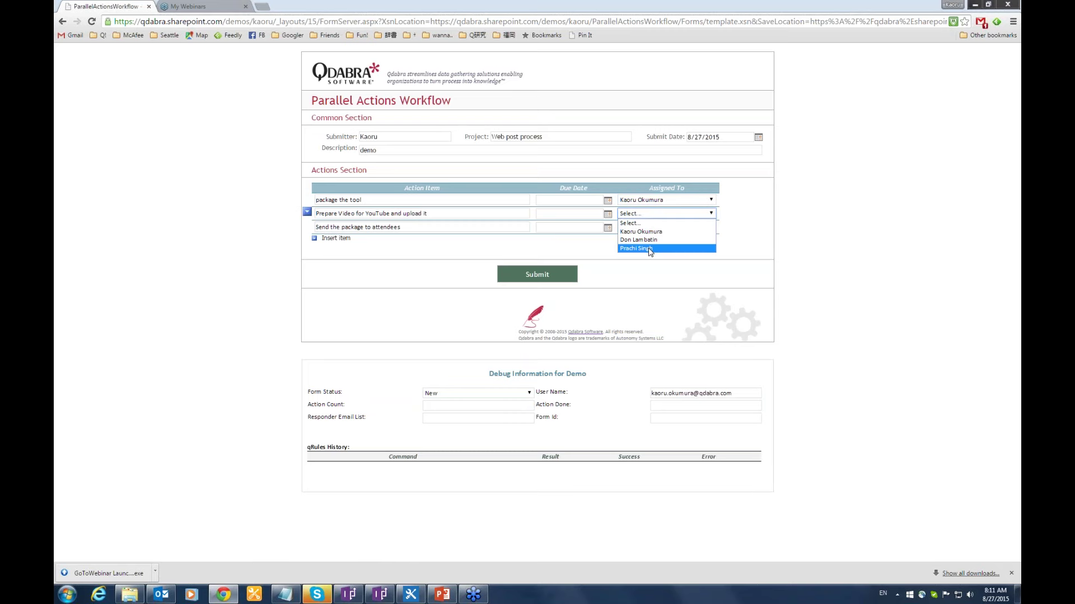
pyautogui.click(649, 249)
pyautogui.click(649, 229)
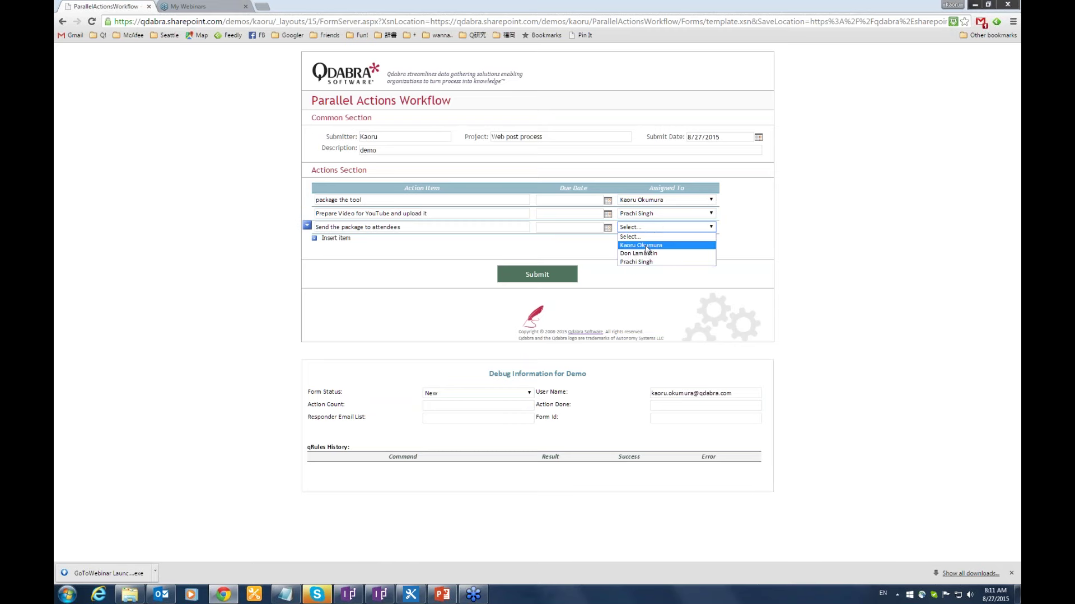
pyautogui.click(648, 246)
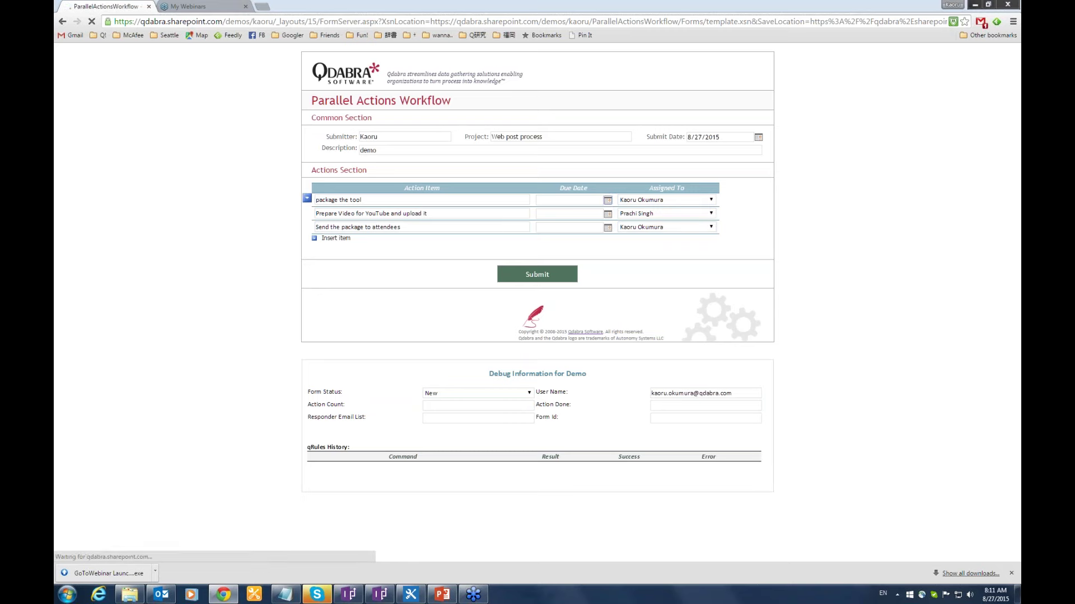
# Set all three due dates to 8/28/2015 and submit the form.
pyautogui.click(608, 200)
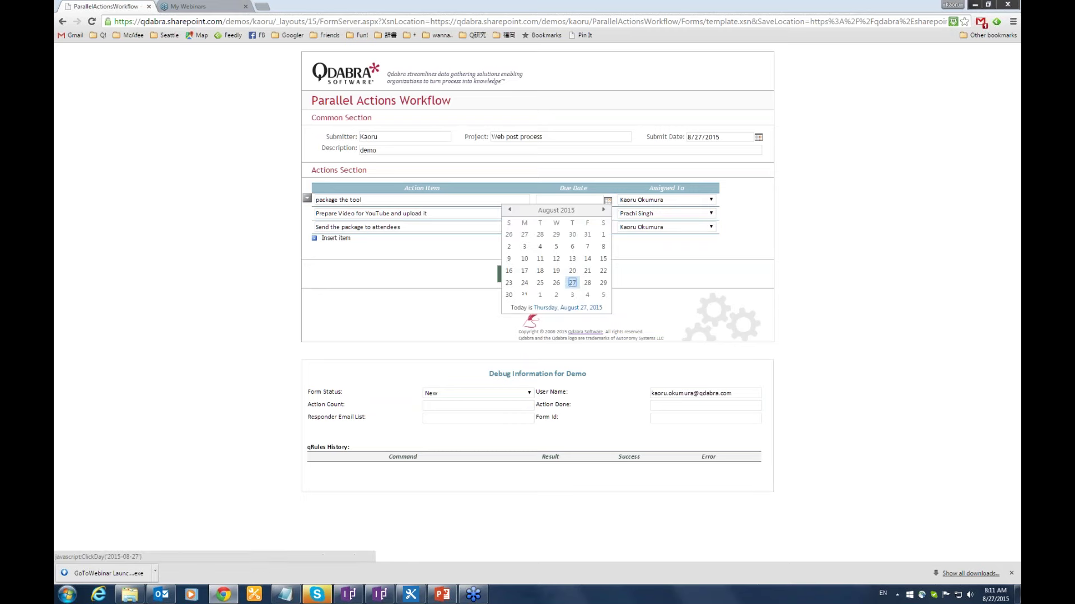
pyautogui.click(587, 282)
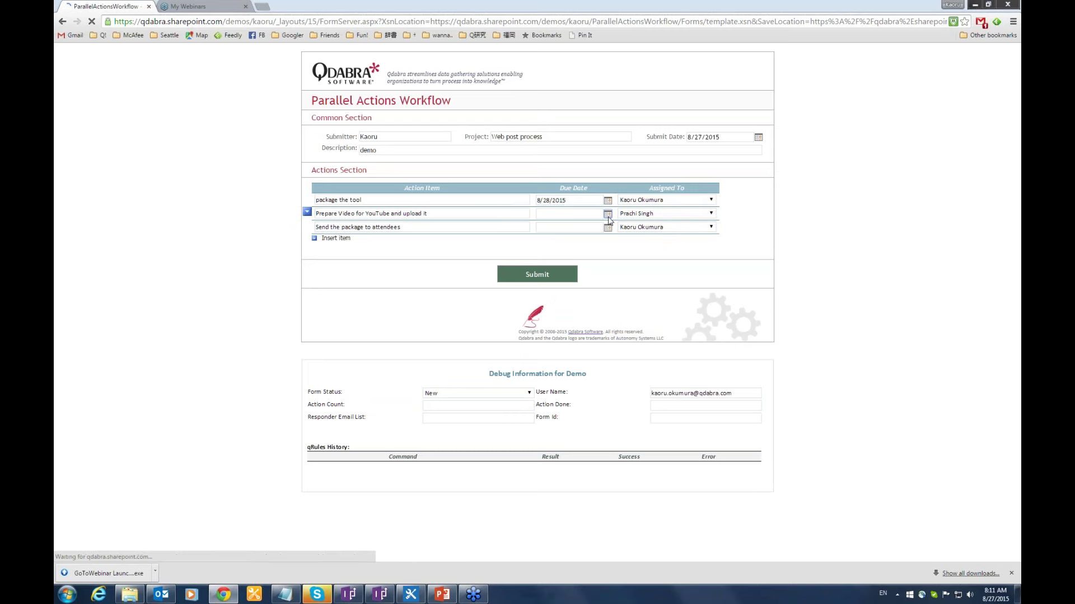
pyautogui.click(607, 214)
pyautogui.click(587, 296)
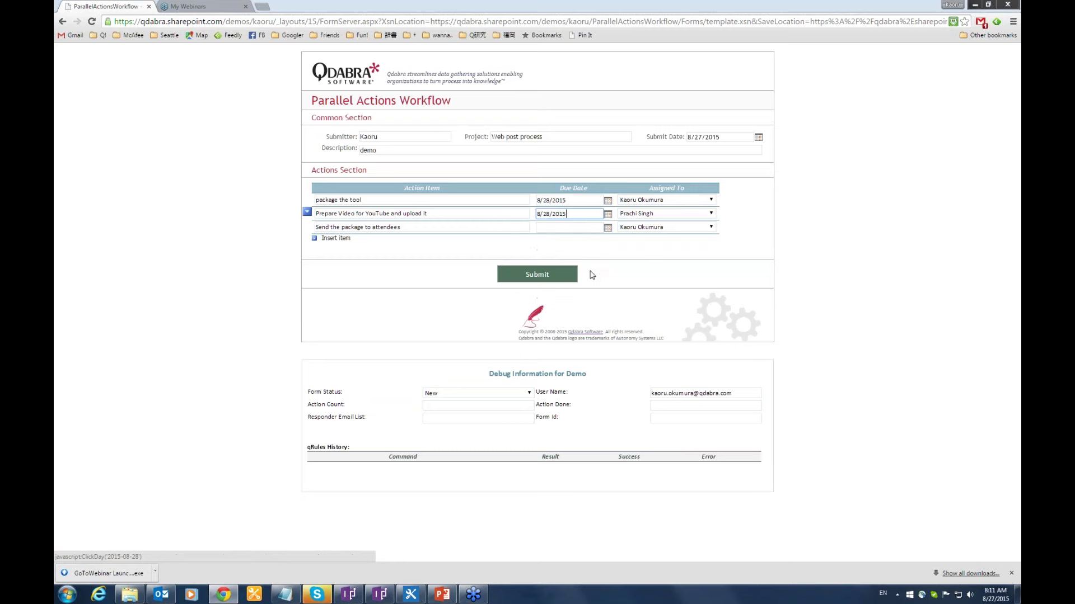
pyautogui.click(607, 228)
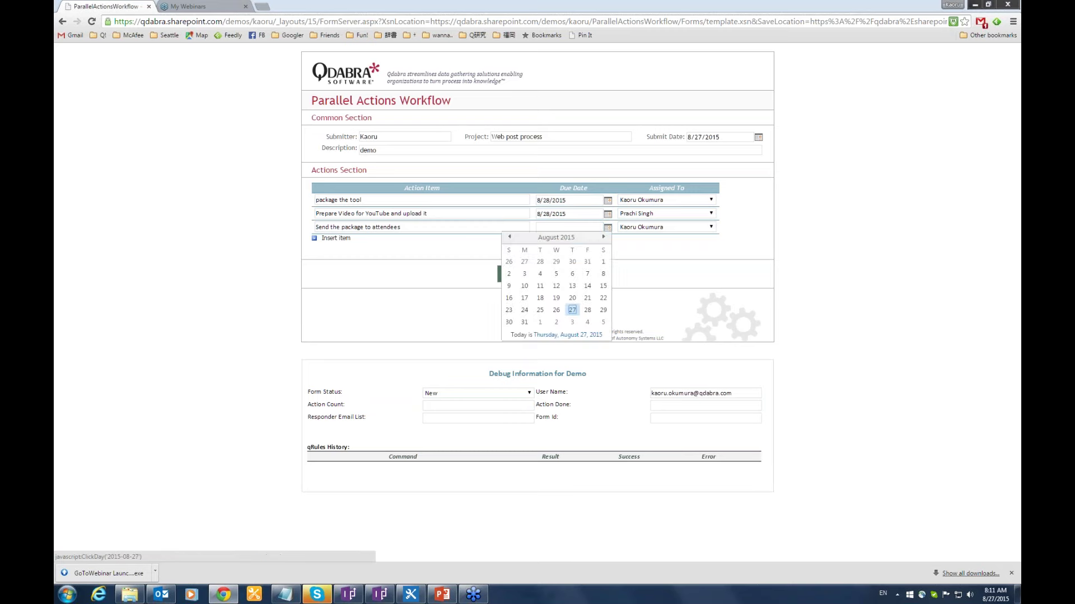
pyautogui.click(586, 311)
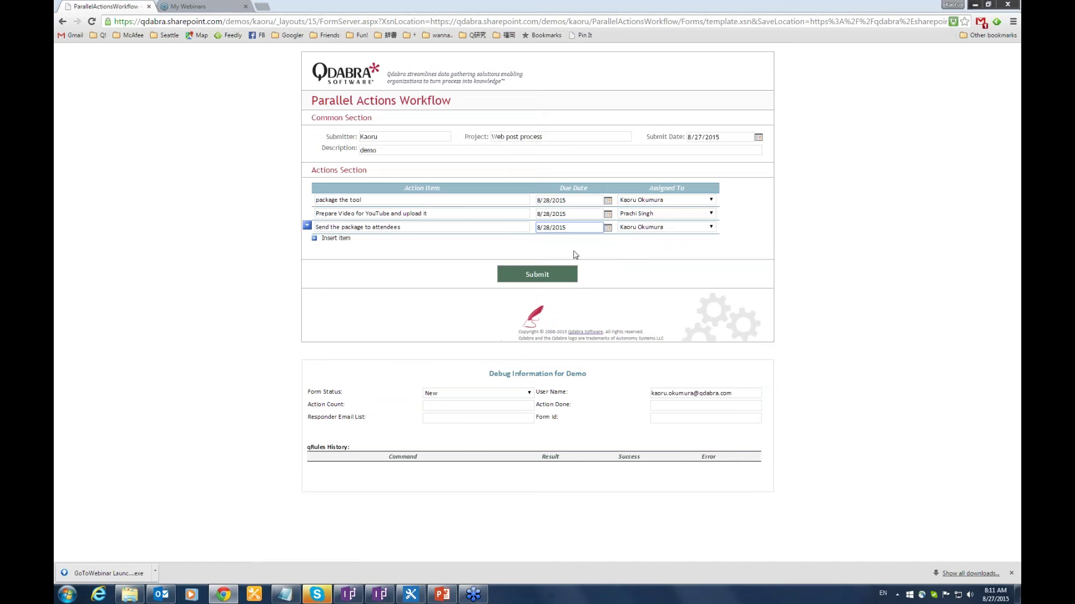
pyautogui.click(547, 247)
pyautogui.click(537, 275)
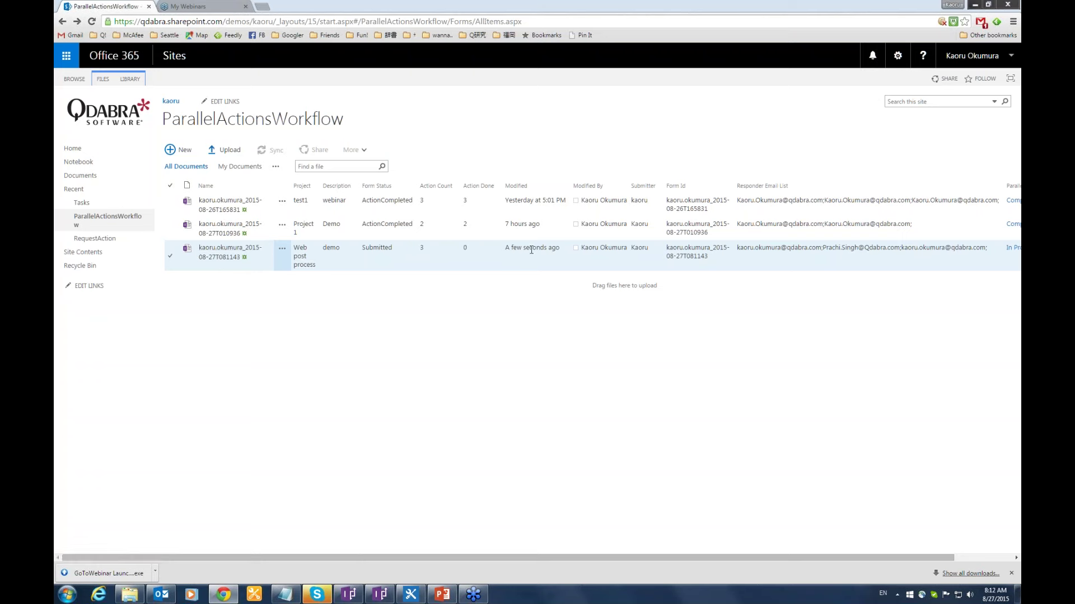
# View the three new RequestAction items, then go back to the ParallelActionsWorkflow library.
pyautogui.click(106, 239)
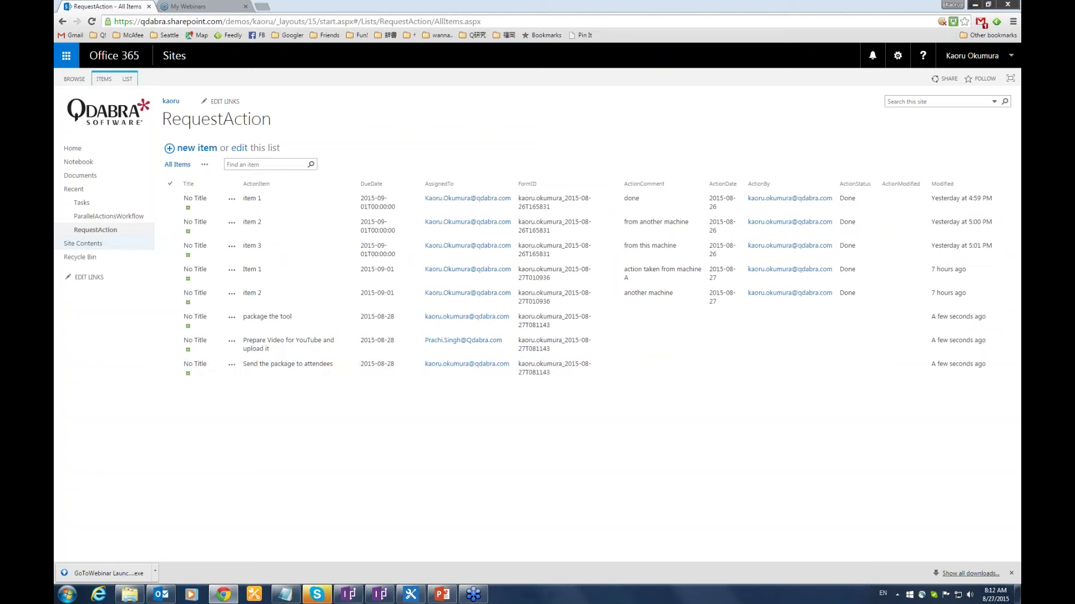
pyautogui.click(138, 221)
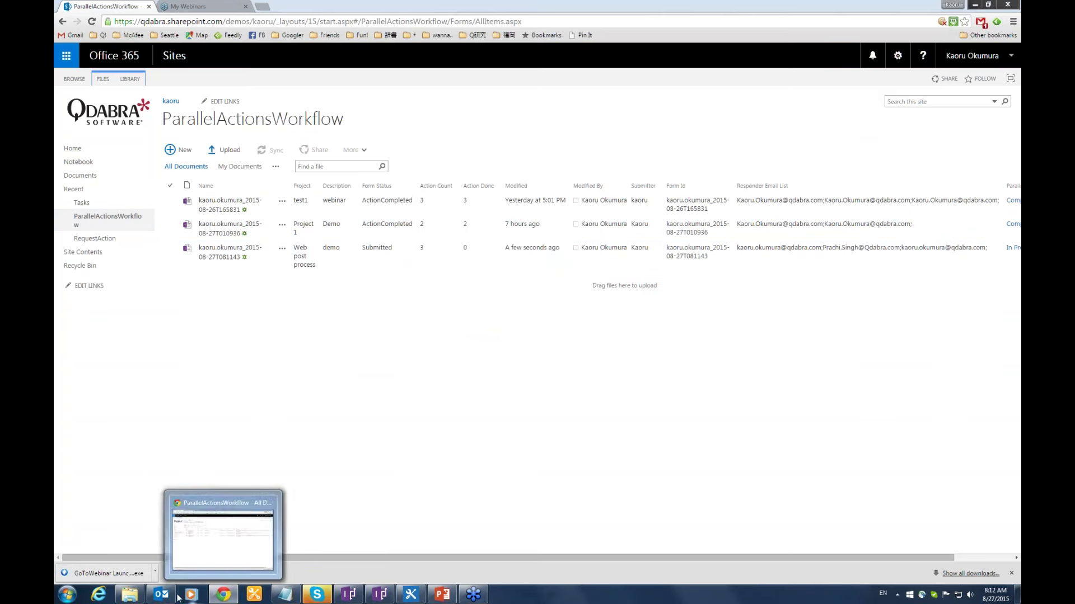
# Open the Outlook action-request alert for 'Web post process' and follow its link to the form.
pyautogui.moveTo(161, 595)
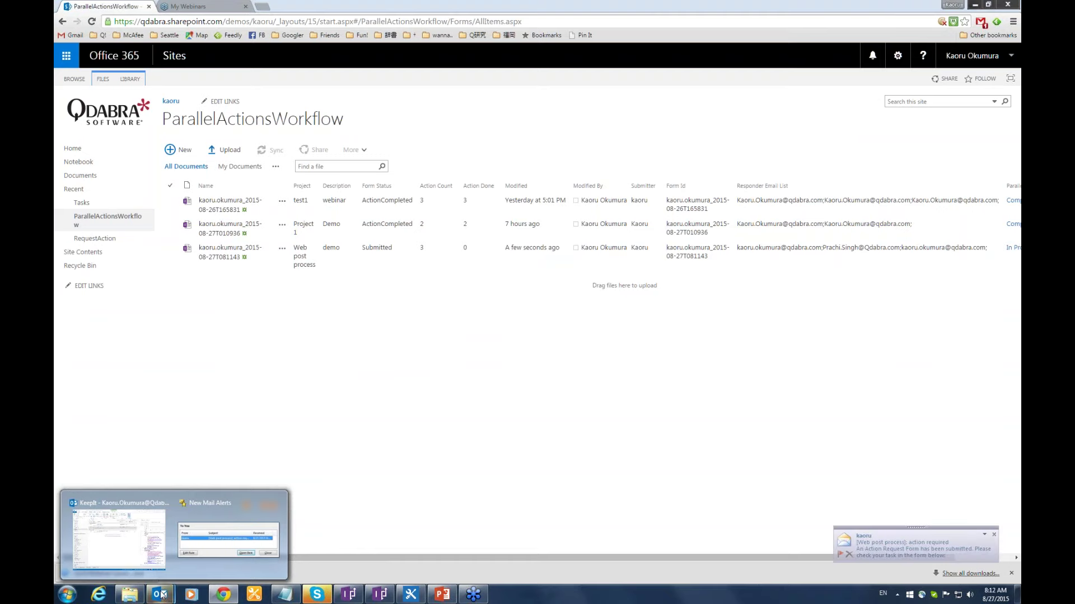
pyautogui.click(228, 517)
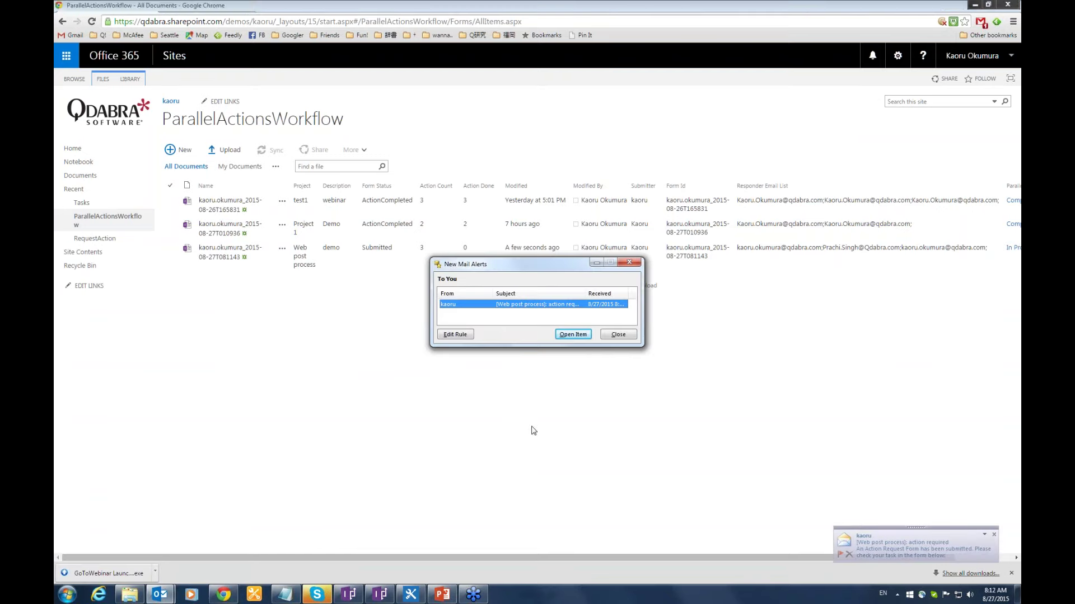
pyautogui.click(577, 336)
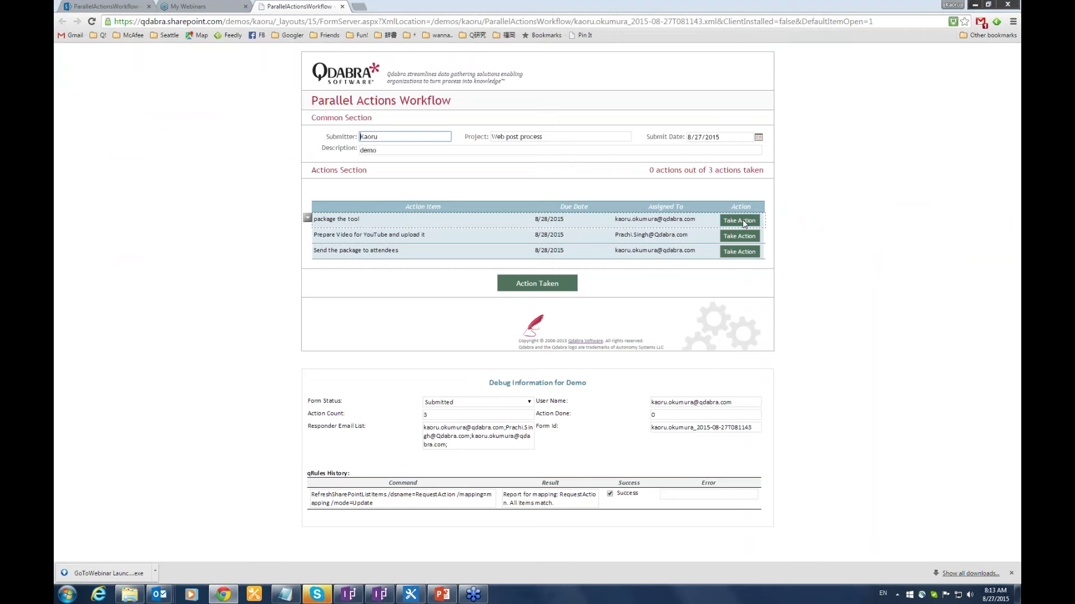
# Mark 'package the tool' as taken with comment 'completed' and submit the action.
pyautogui.click(742, 221)
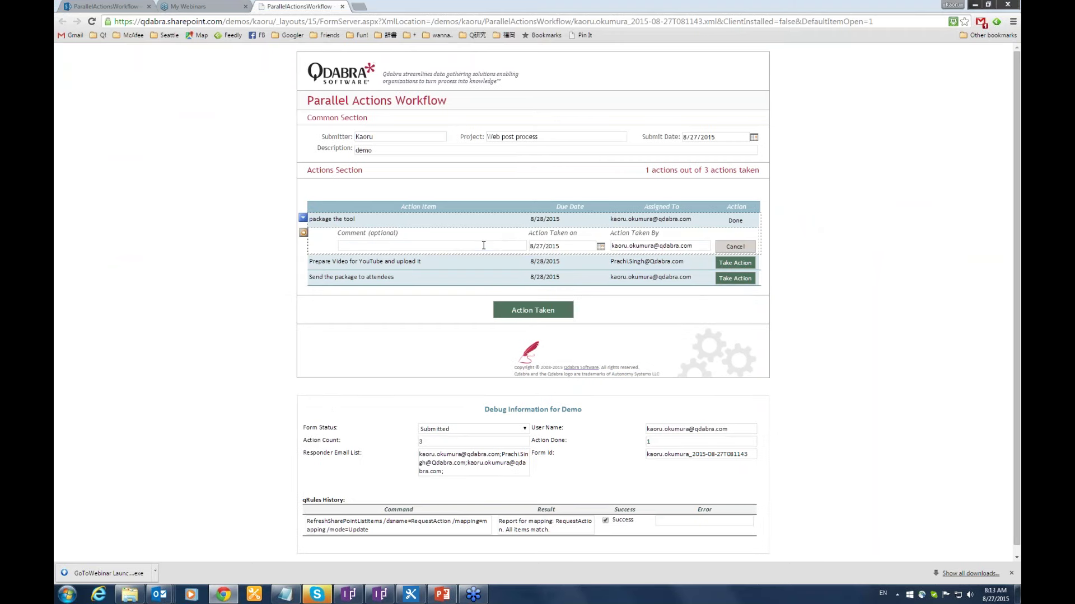
pyautogui.click(484, 245)
pyautogui.write('completed!')
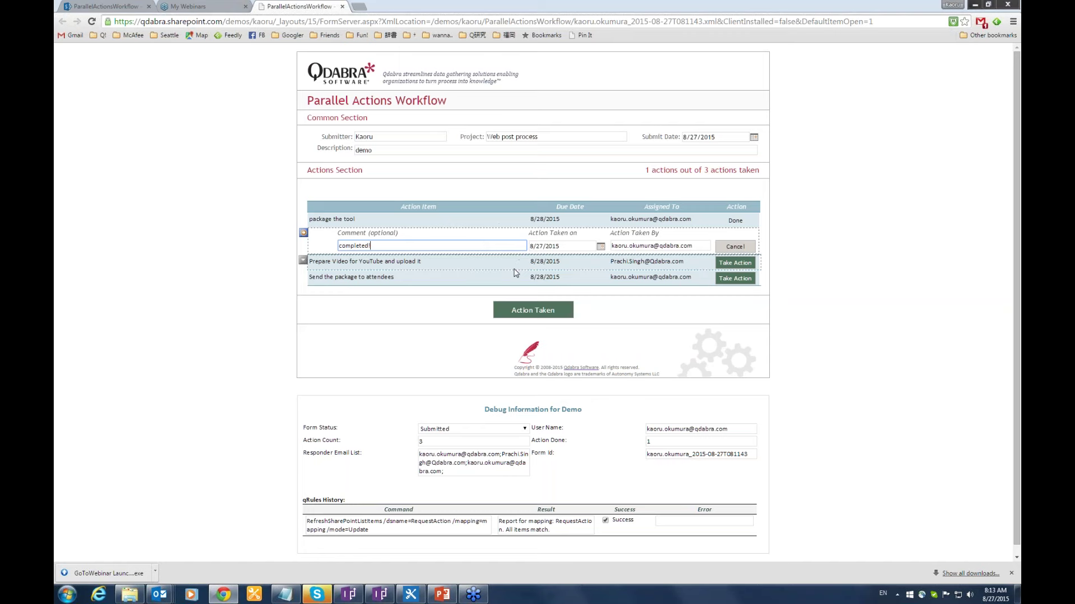
pyautogui.click(532, 311)
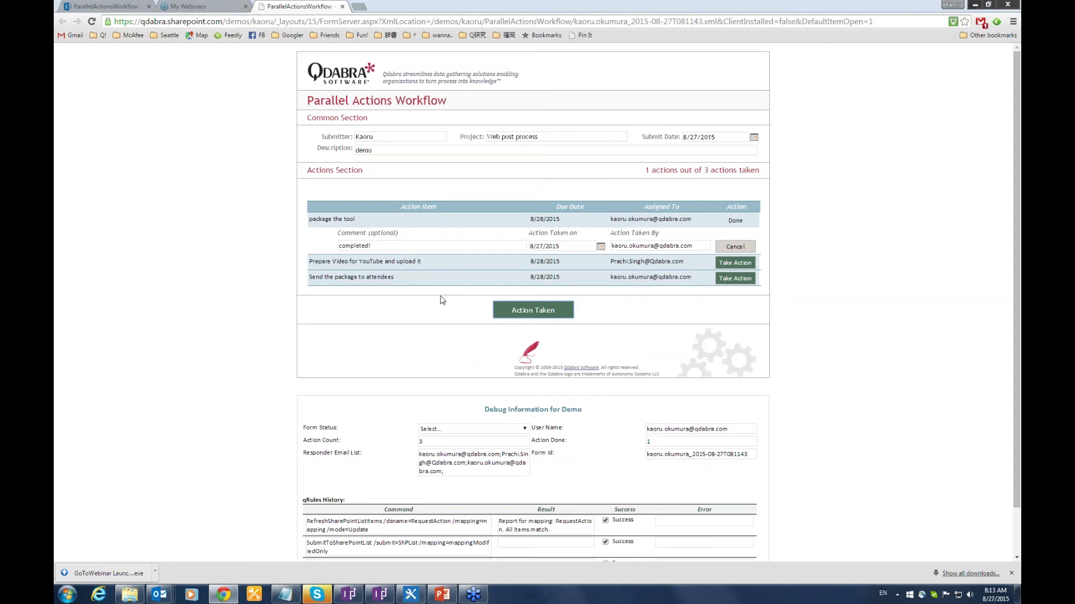
# Refresh the library, review pending RequestAction items, and return to ParallelActionsWorkflow.
pyautogui.click(189, 6)
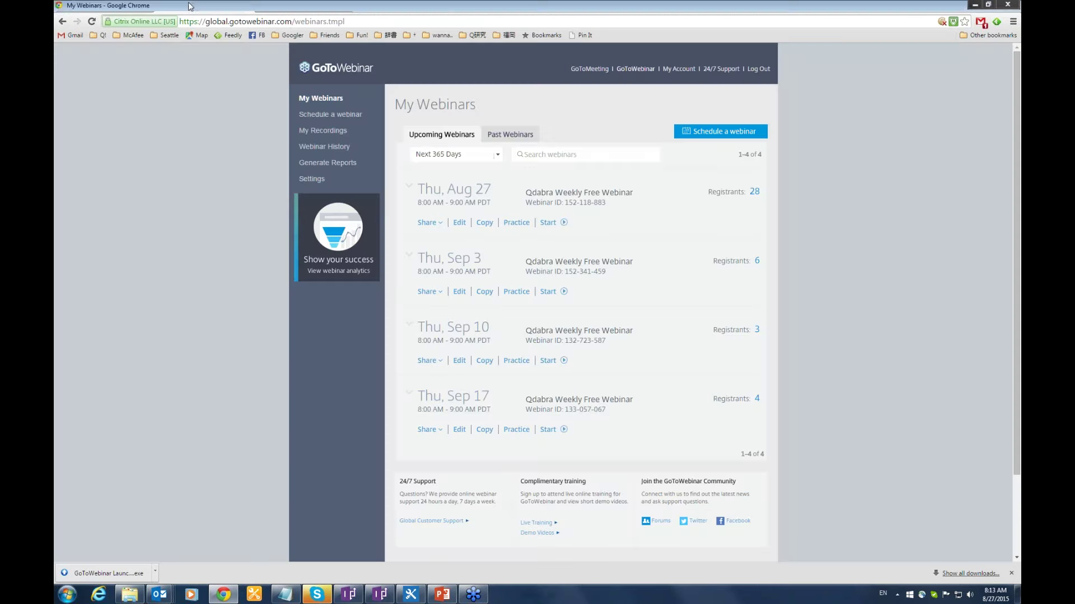
pyautogui.click(114, 10)
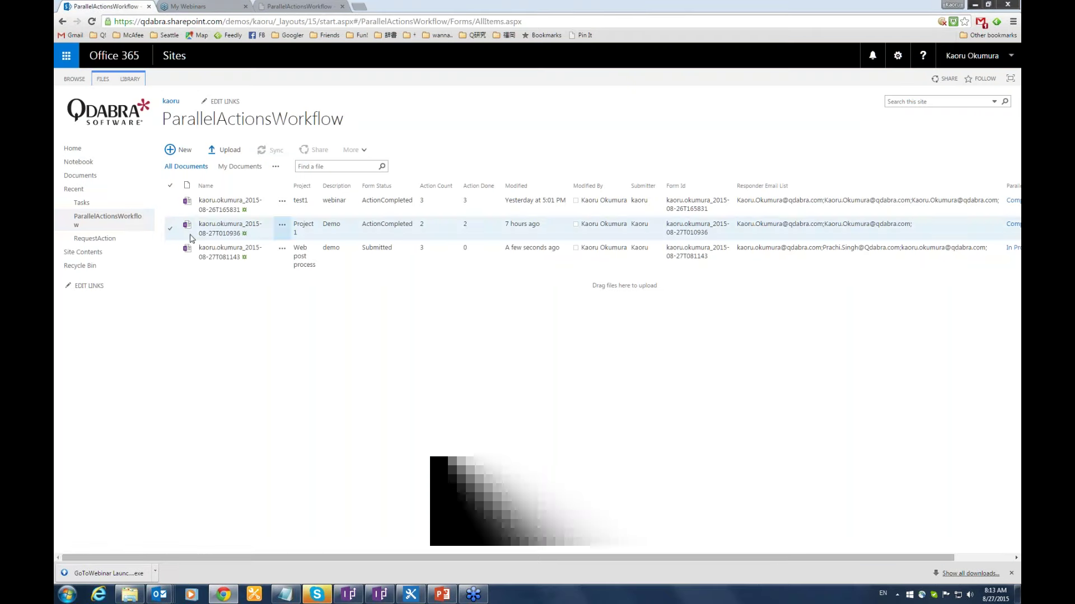
pyautogui.click(133, 220)
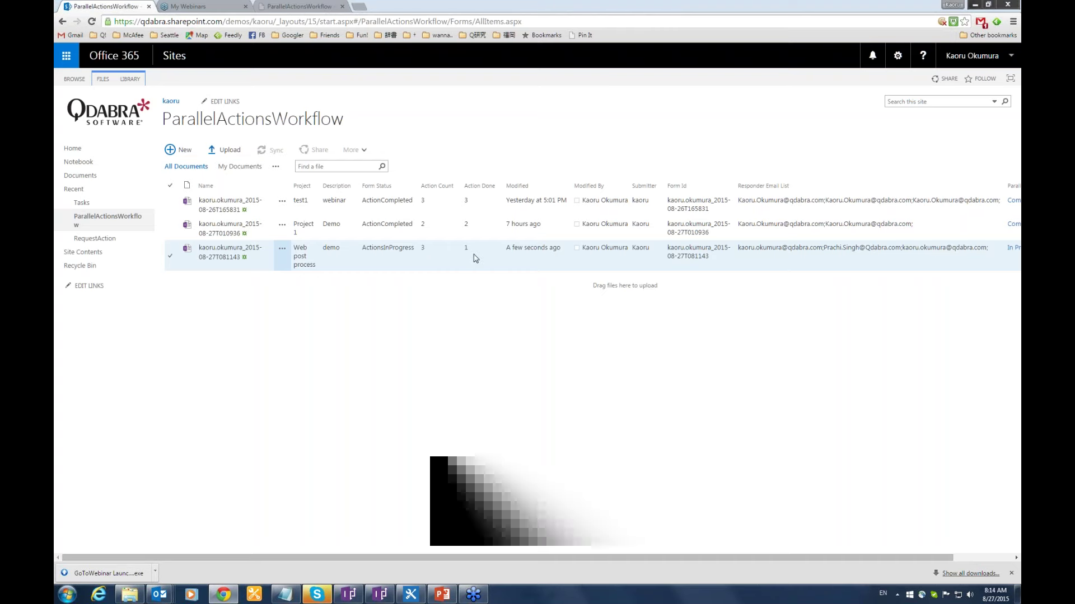
pyautogui.click(96, 240)
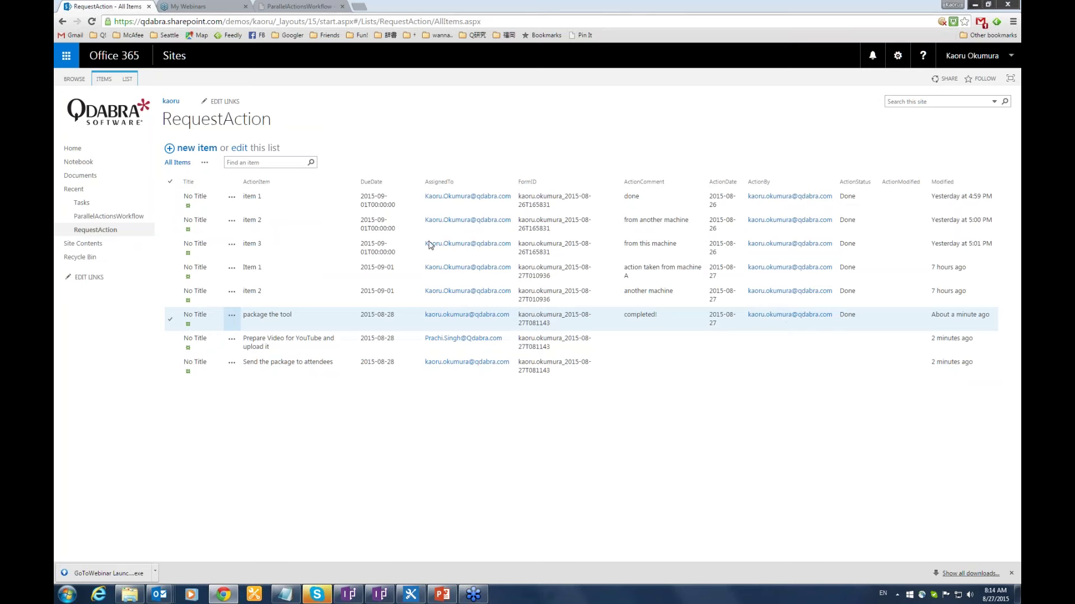
pyautogui.click(133, 220)
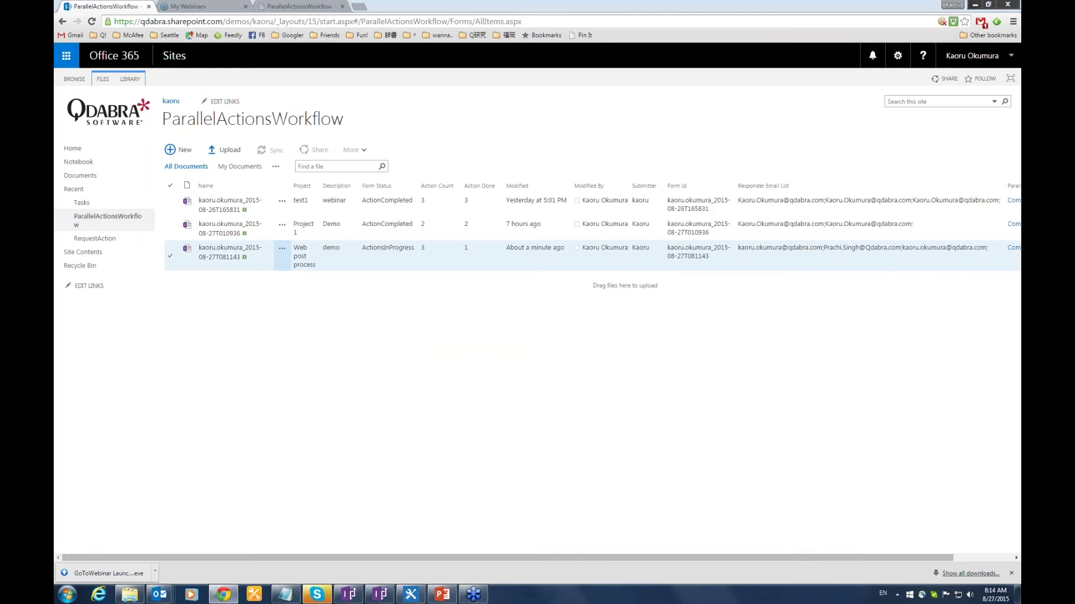
# Open the 'Web post process' form and take action on 'Send the package to attendees' with comment 'package send'.
pyautogui.click(222, 251)
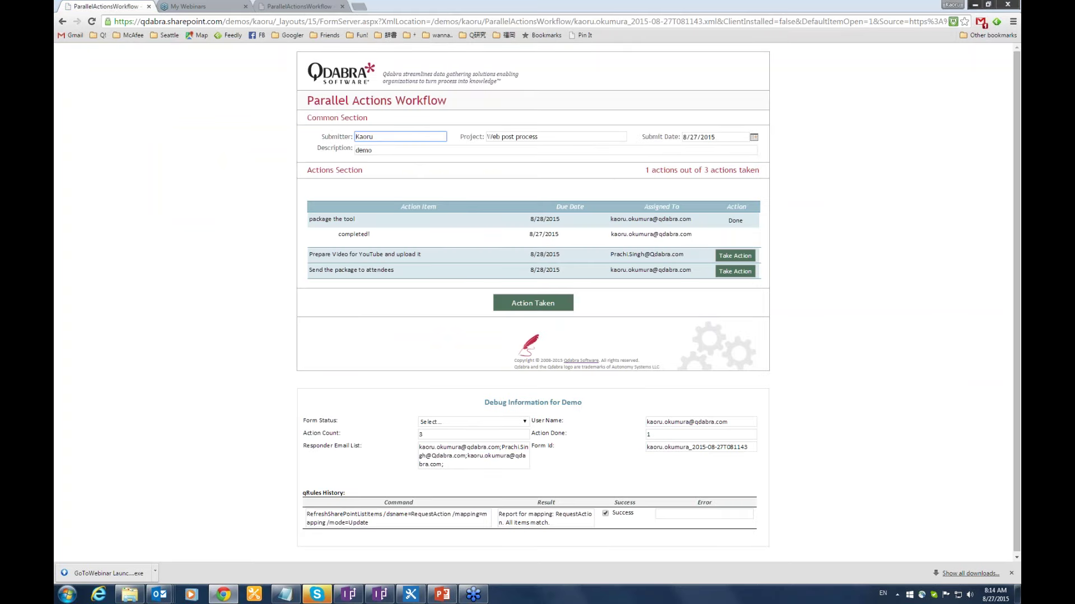
pyautogui.click(739, 273)
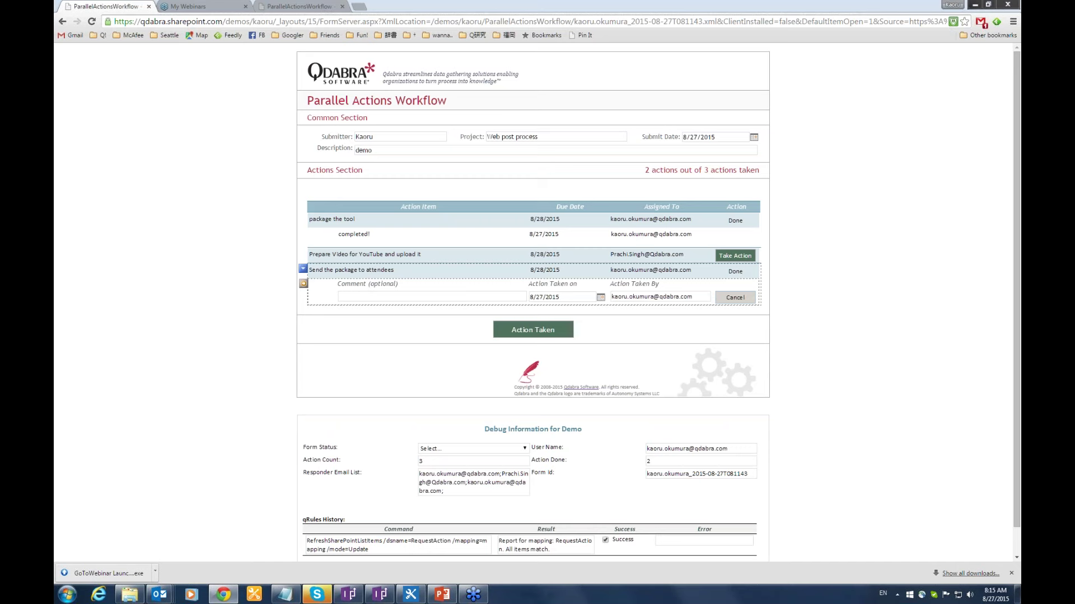
pyautogui.click(496, 298)
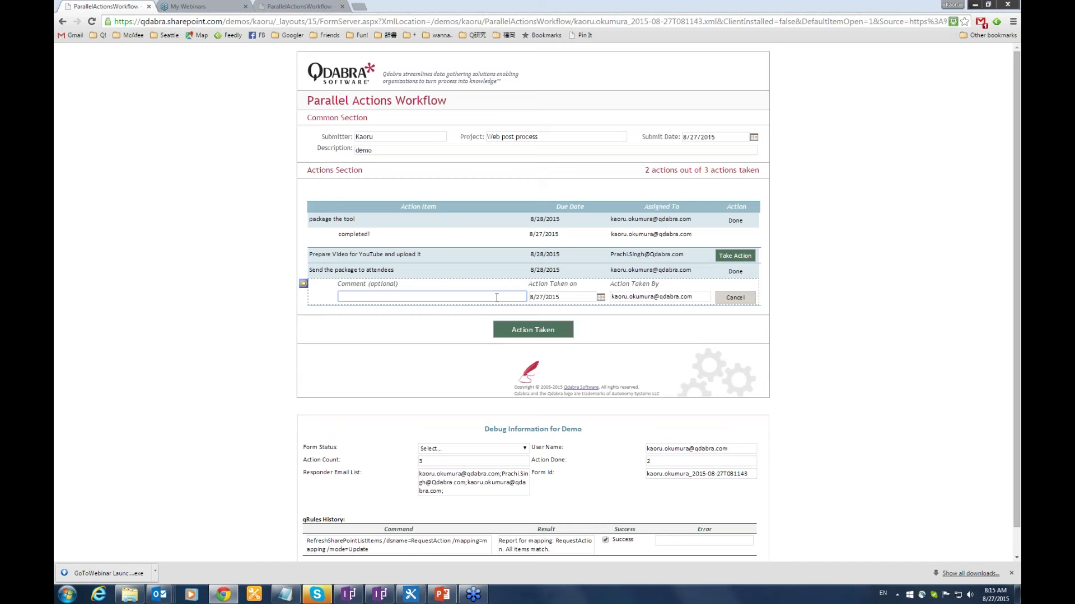
pyautogui.write('package send')
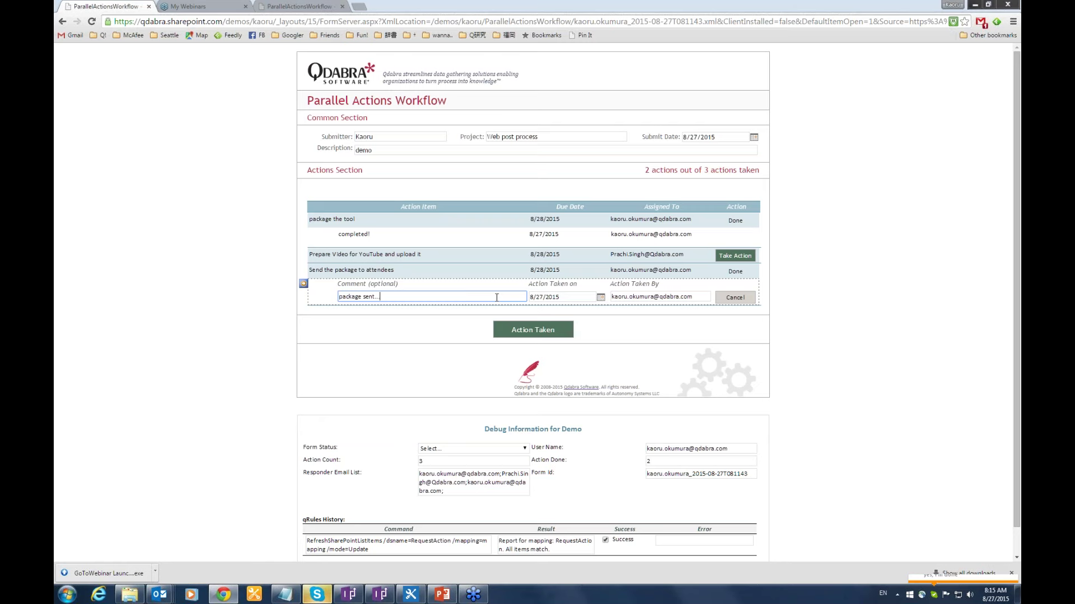
pyautogui.moveTo(303, 268)
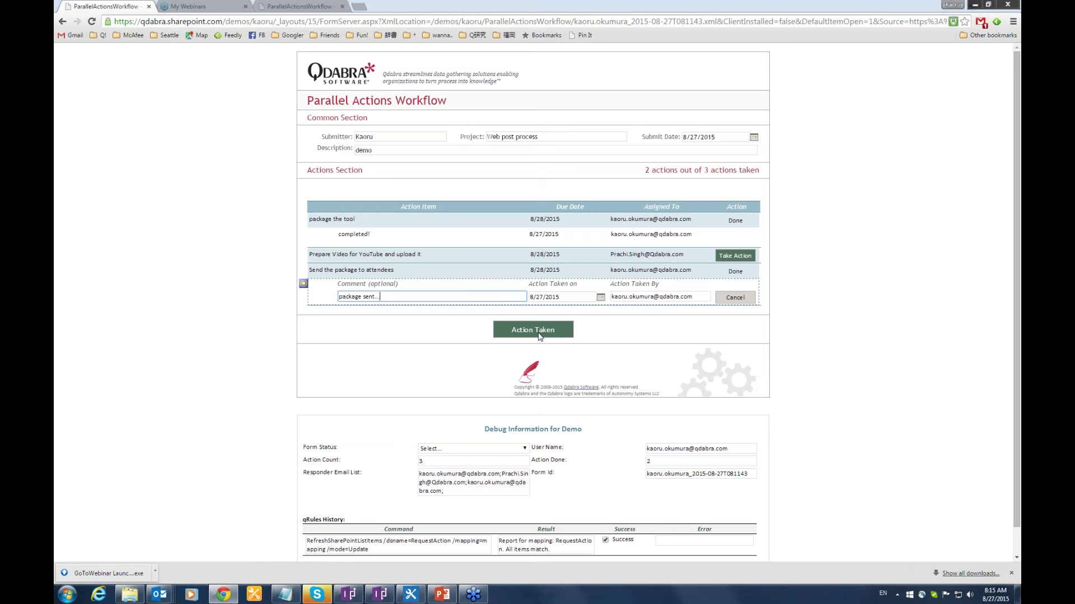
# Submit the action so the form reaches 3 of 3 actions taken, ActionCompleted.
pyautogui.click(539, 333)
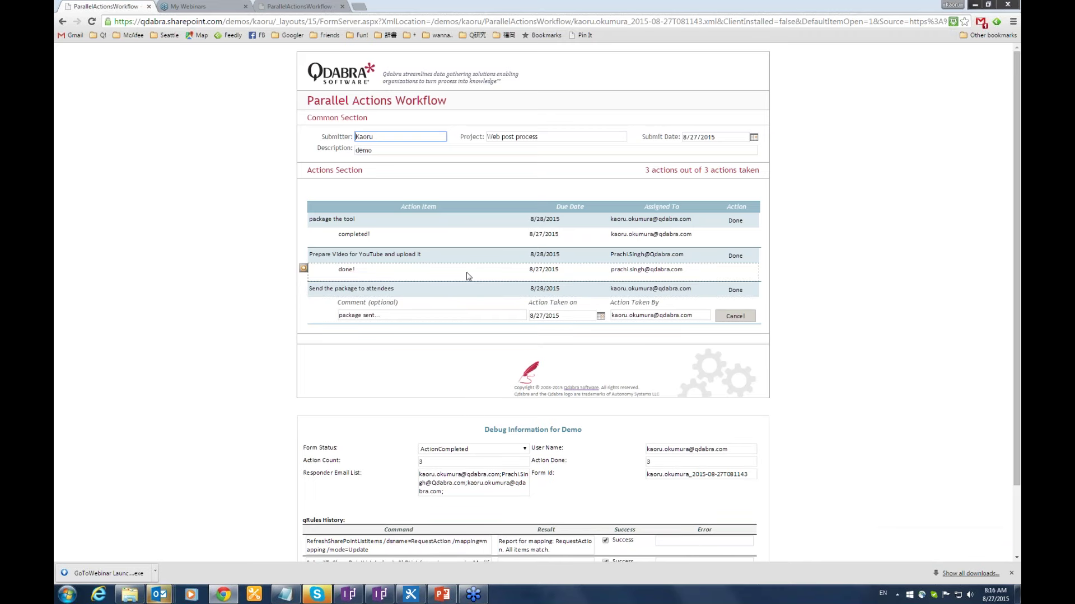
# Go back and open the RequestAction list showing all three actions Done.
pyautogui.click(62, 23)
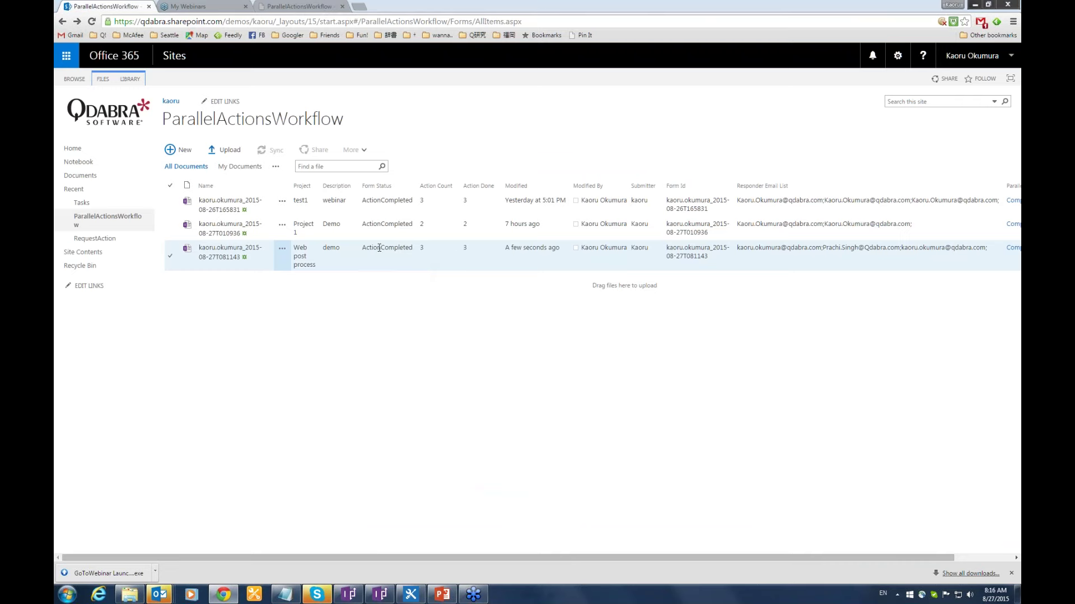
pyautogui.click(109, 240)
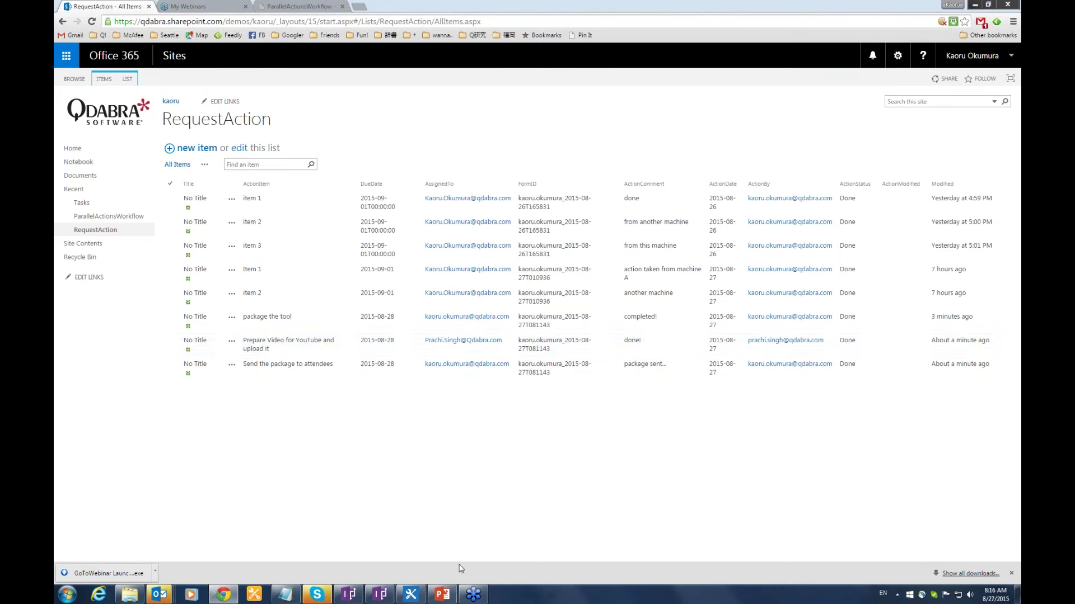
# Switch to the PowerPoint slideshow from the taskbar.
pyautogui.click(443, 595)
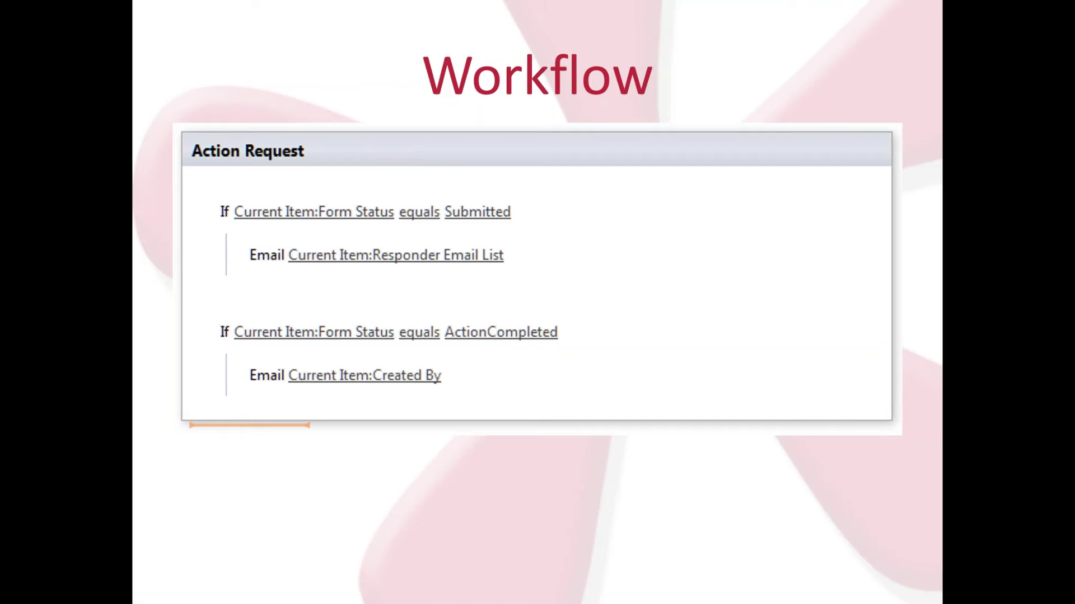
# Advance from the Workflow slide to the slide on workflow email form links.
pyautogui.press('Right')
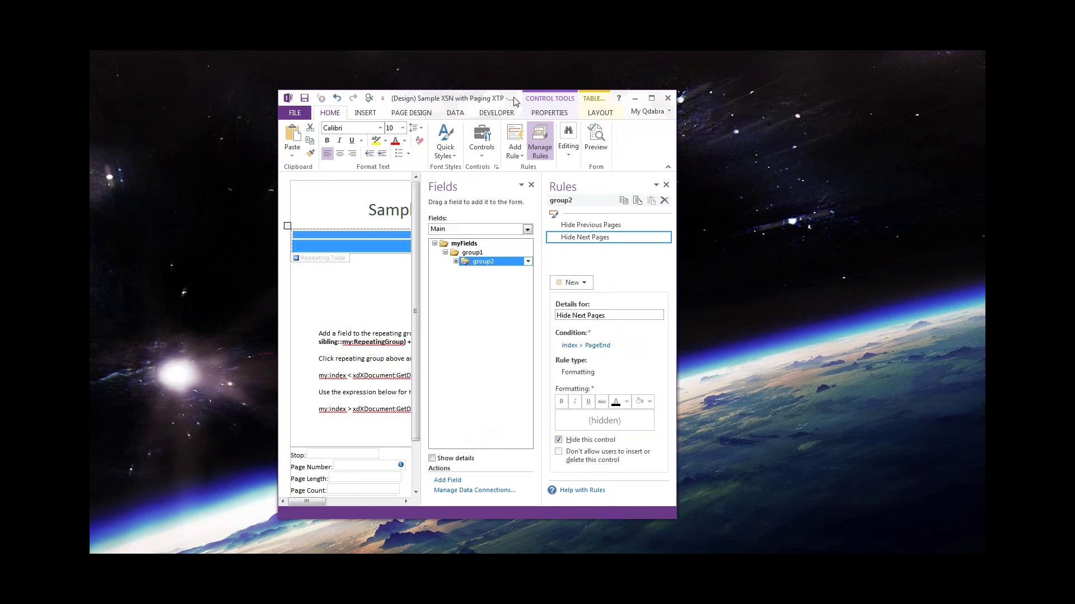
# Move and enlarge the InfoPath window, deselect the table, and preview the Sample XSN with Paging XTP form.
pyautogui.moveTo(515, 101); pyautogui.dragTo(330, 62)
pyautogui.moveTo(488, 483); pyautogui.dragTo(812, 552)
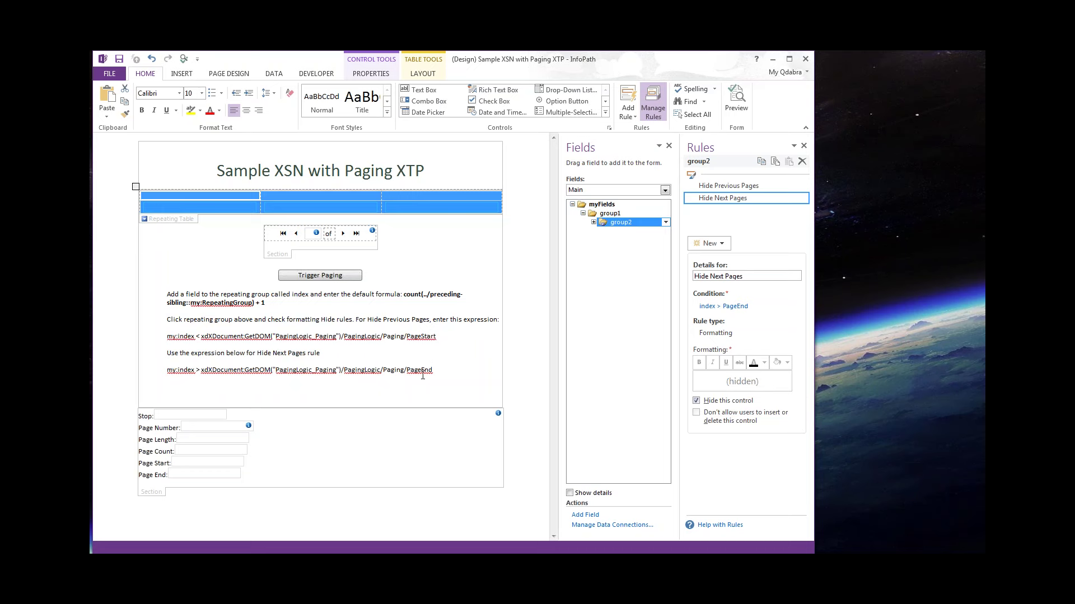
pyautogui.click(429, 279)
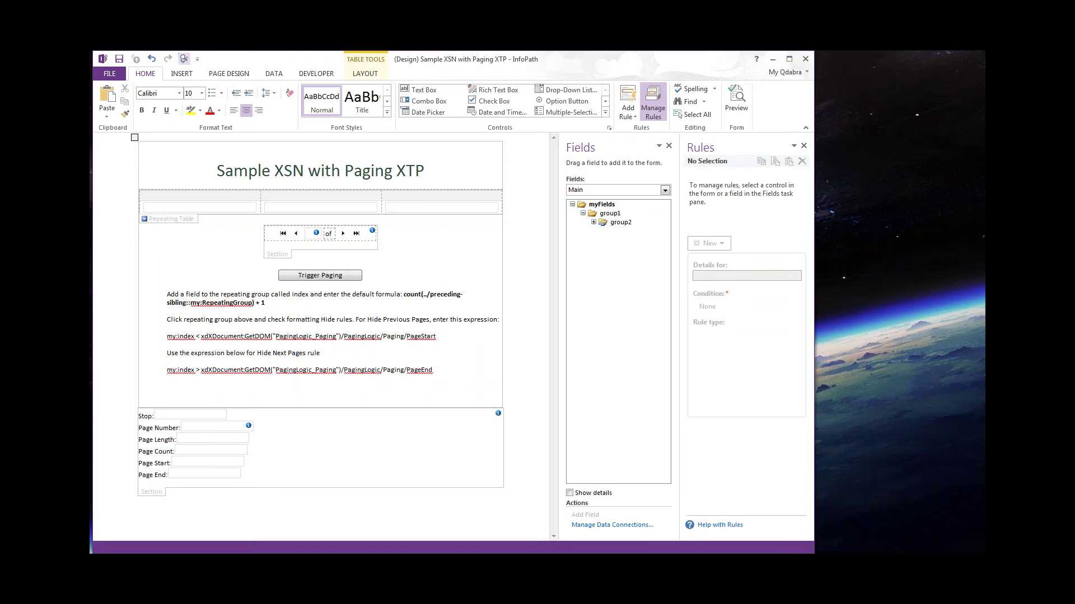
pyautogui.click(184, 59)
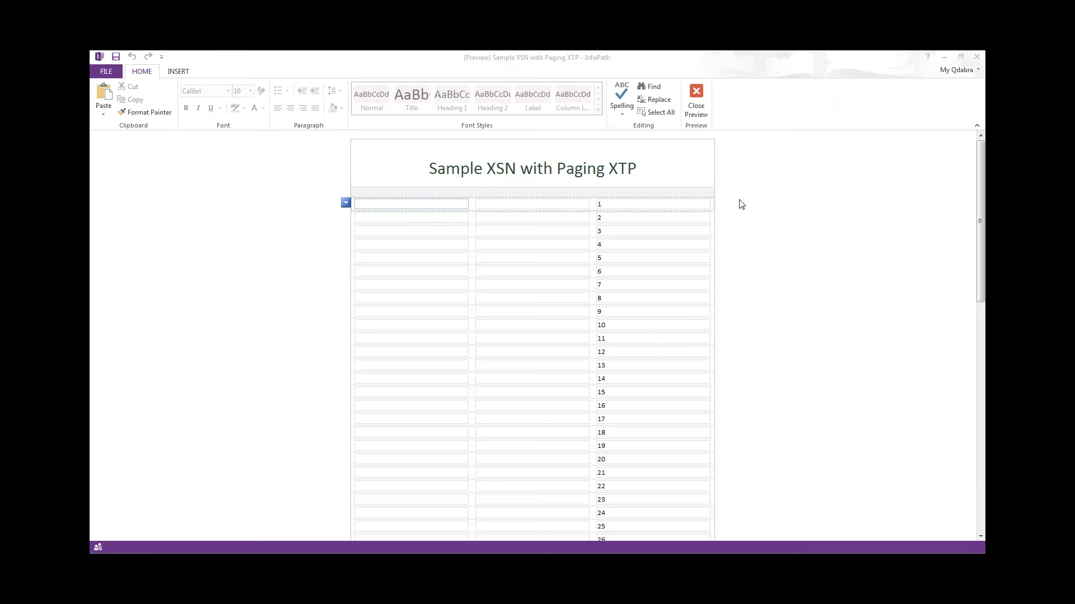
# Scroll through the preview rows and apply paging so only 20 rows show.
pyautogui.click(664, 255)
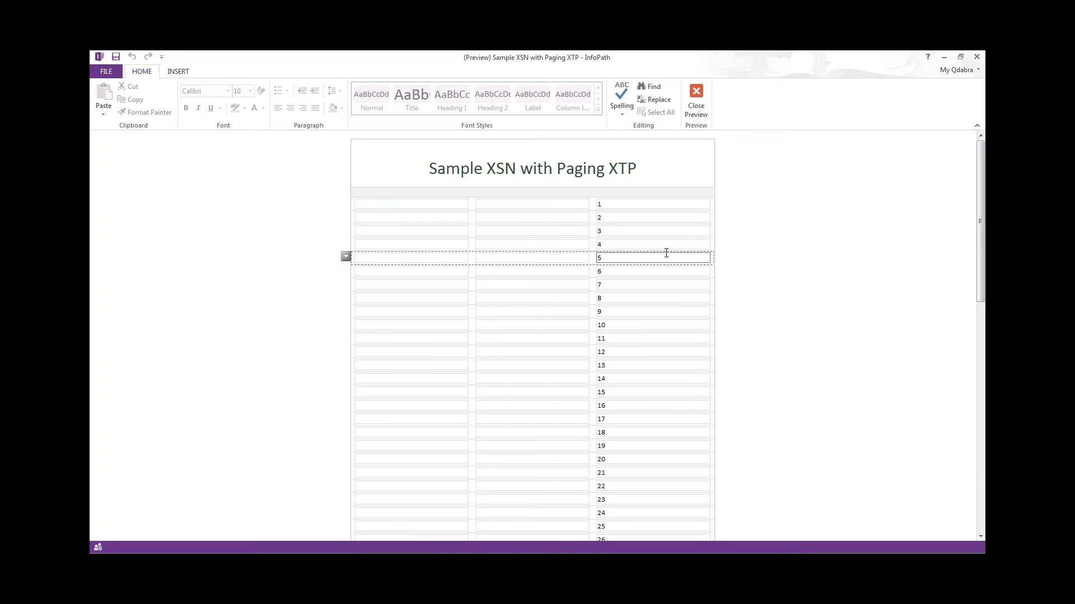
pyautogui.scroll(-3, 664, 255)
pyautogui.scroll(-8, 667, 254)
pyautogui.scroll(9, 666, 254)
pyautogui.scroll(2, 755, 245)
pyautogui.scroll(-8, 756, 246)
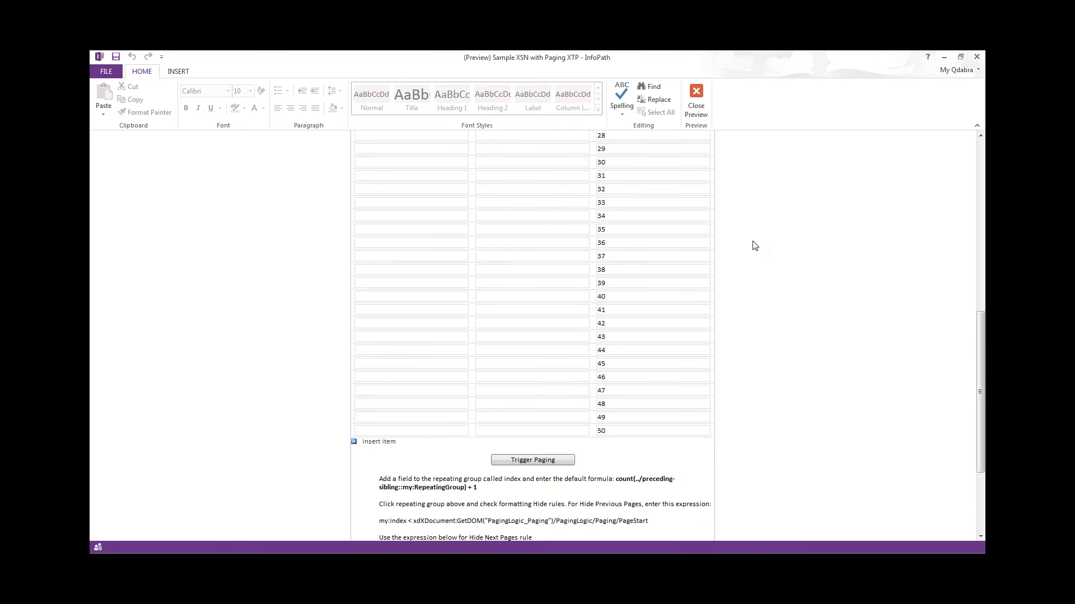
pyautogui.scroll(7, 755, 246)
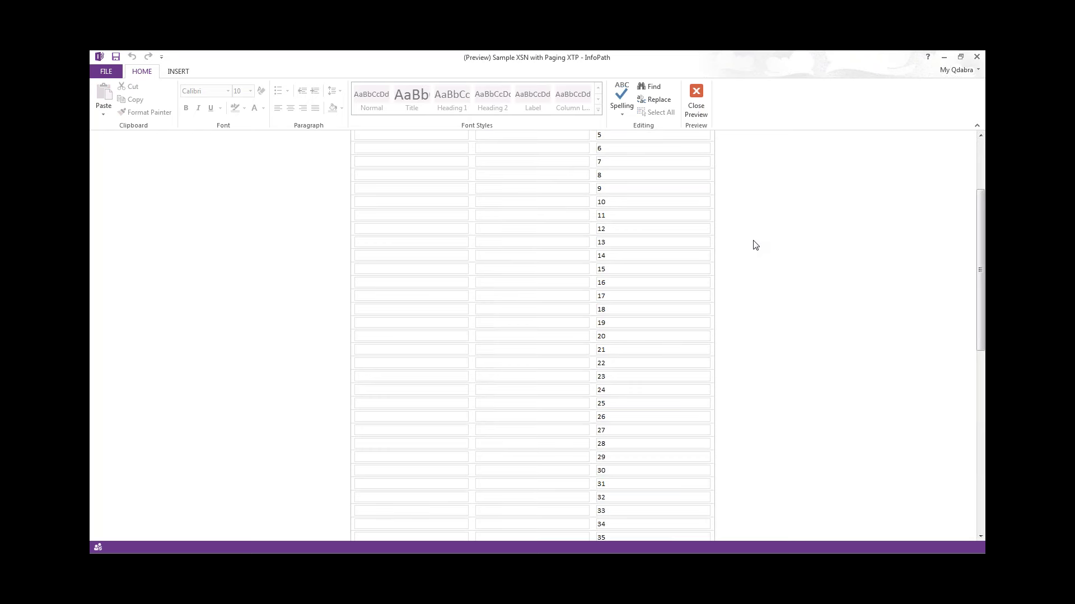
pyautogui.scroll(-10, 755, 246)
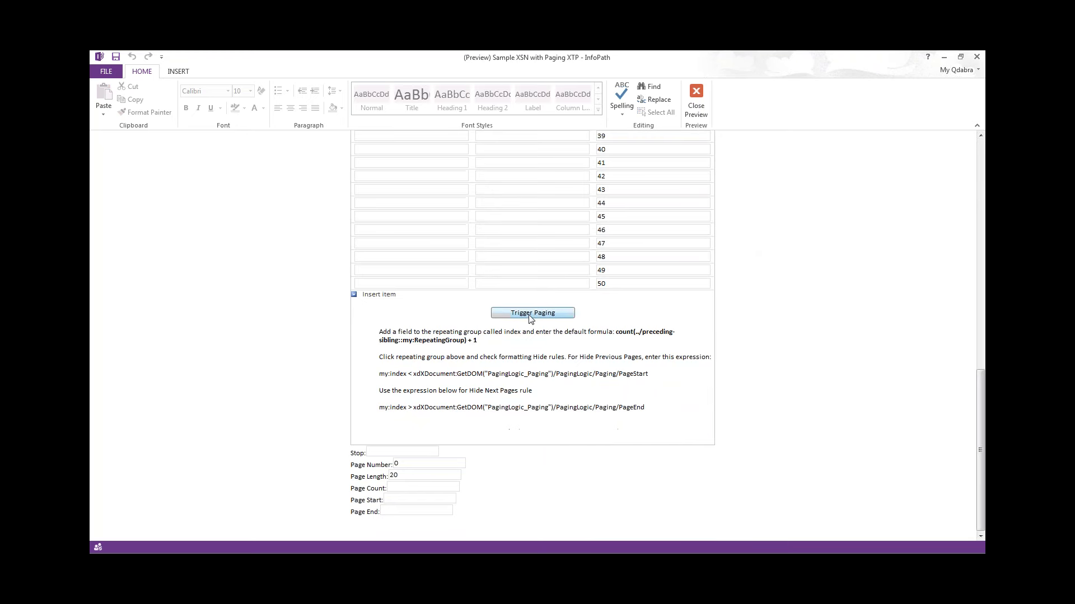
pyautogui.click(531, 314)
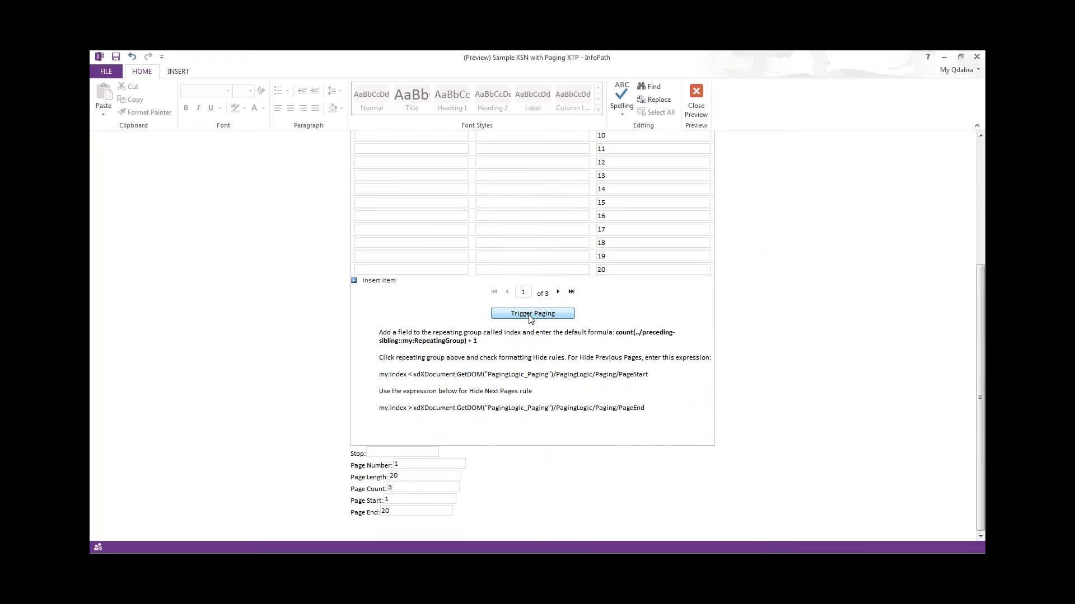
pyautogui.scroll(3, 531, 316)
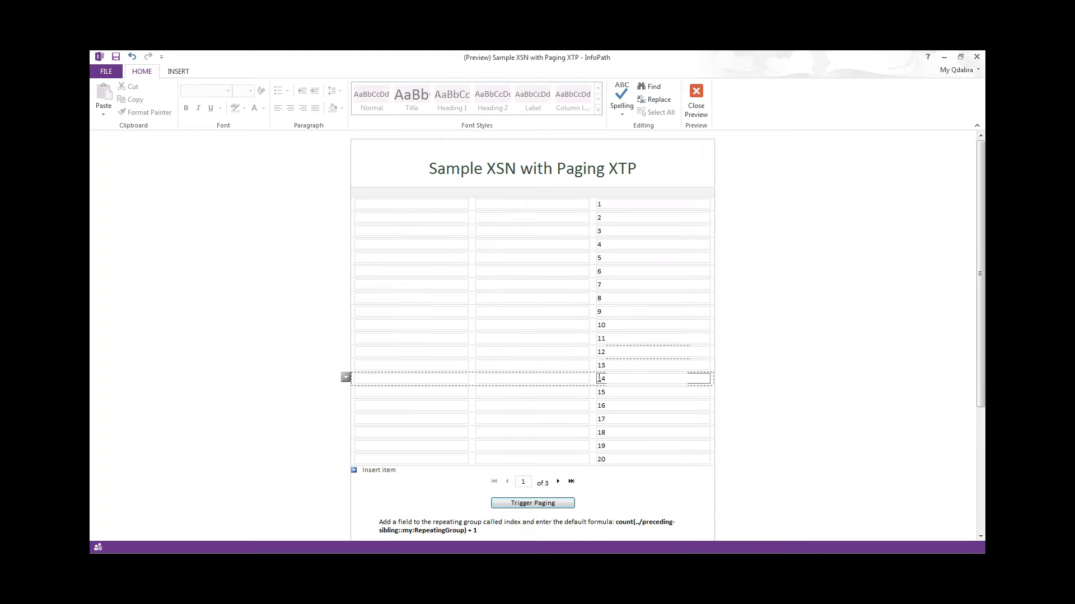
pyautogui.scroll(-2, 549, 391)
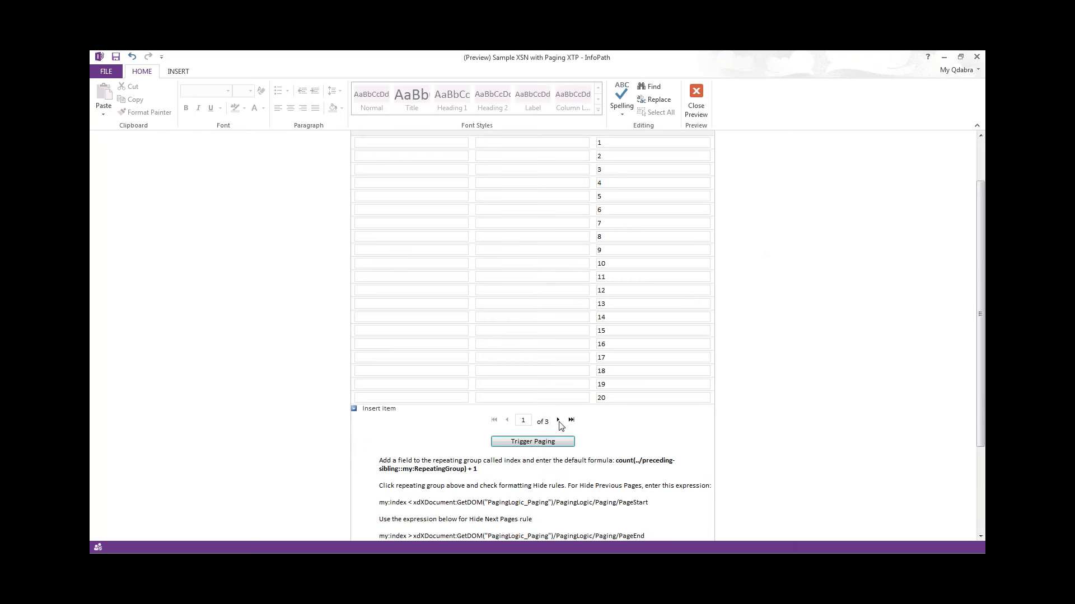
# Page forward to page 3 (rows 41–50), then jump back to page 1.
pyautogui.click(559, 421)
pyautogui.click(559, 421)
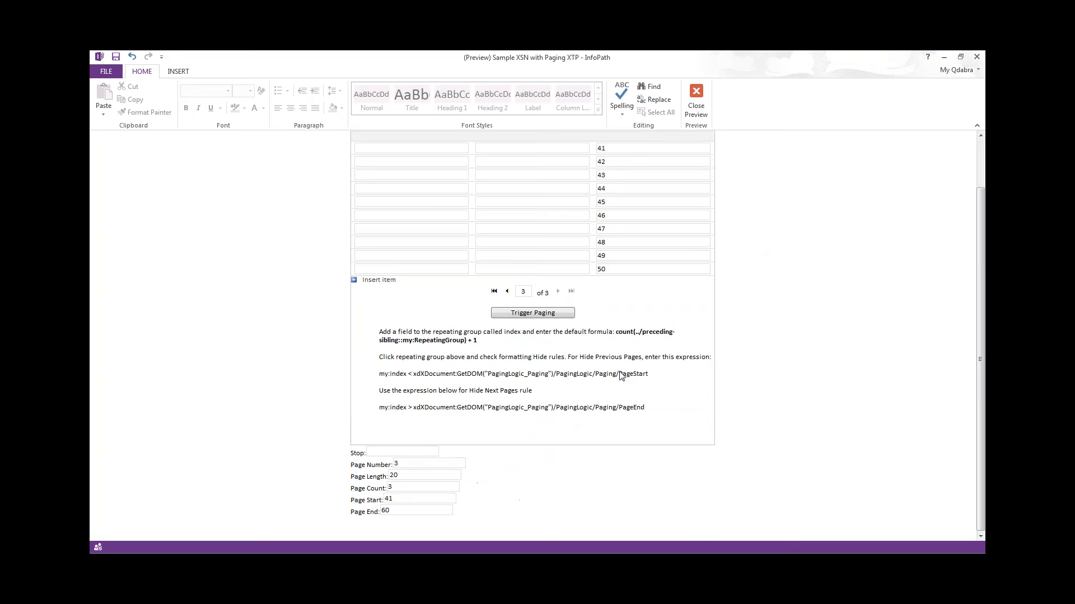
pyautogui.scroll(3, 621, 375)
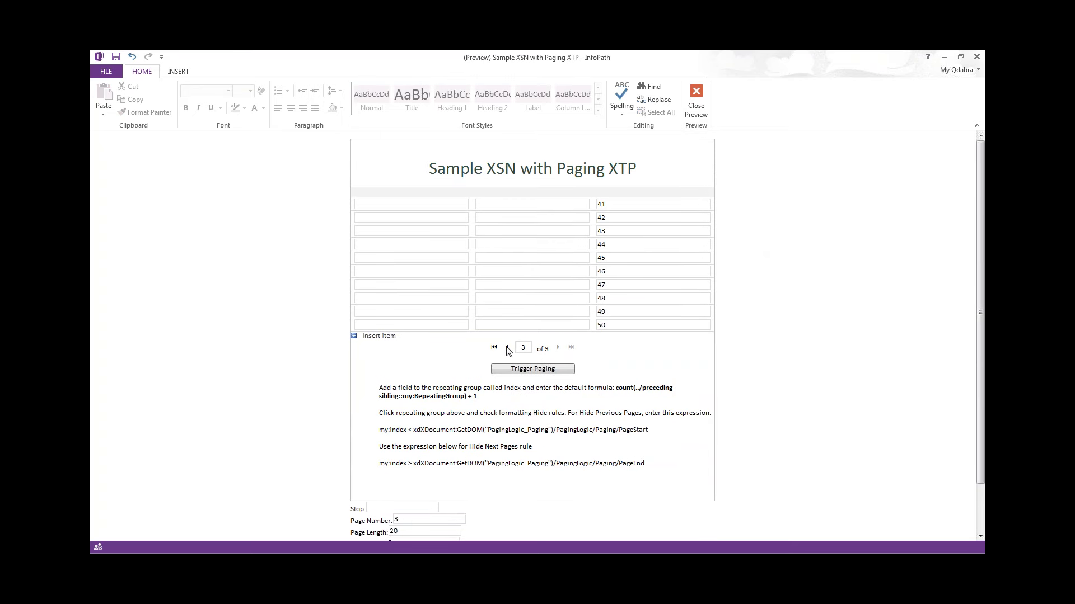
pyautogui.doubleClick(525, 348)
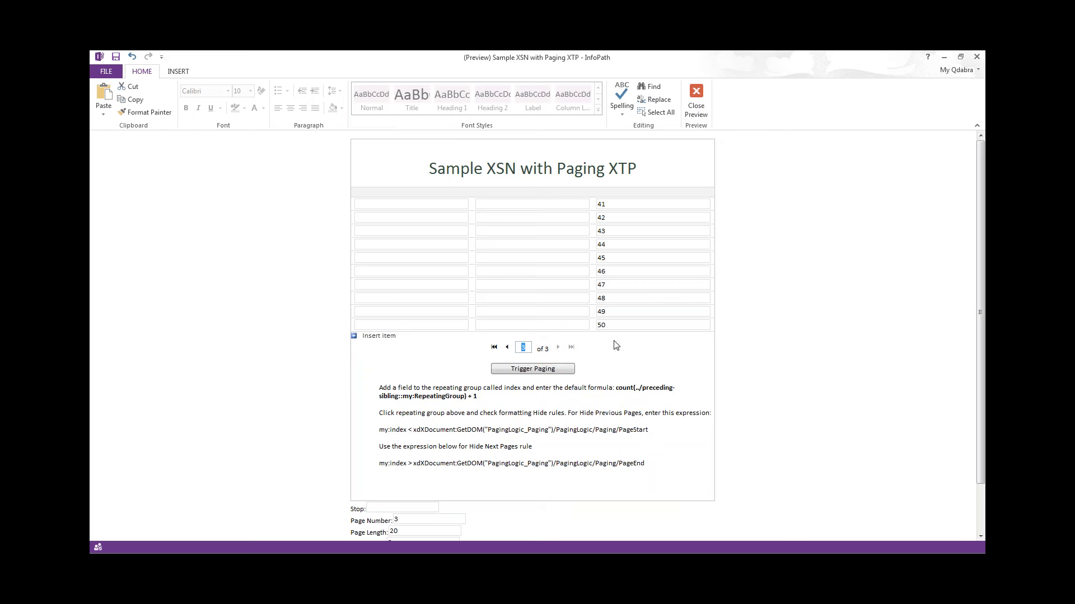
pyautogui.write('1')
pyautogui.press('Return')
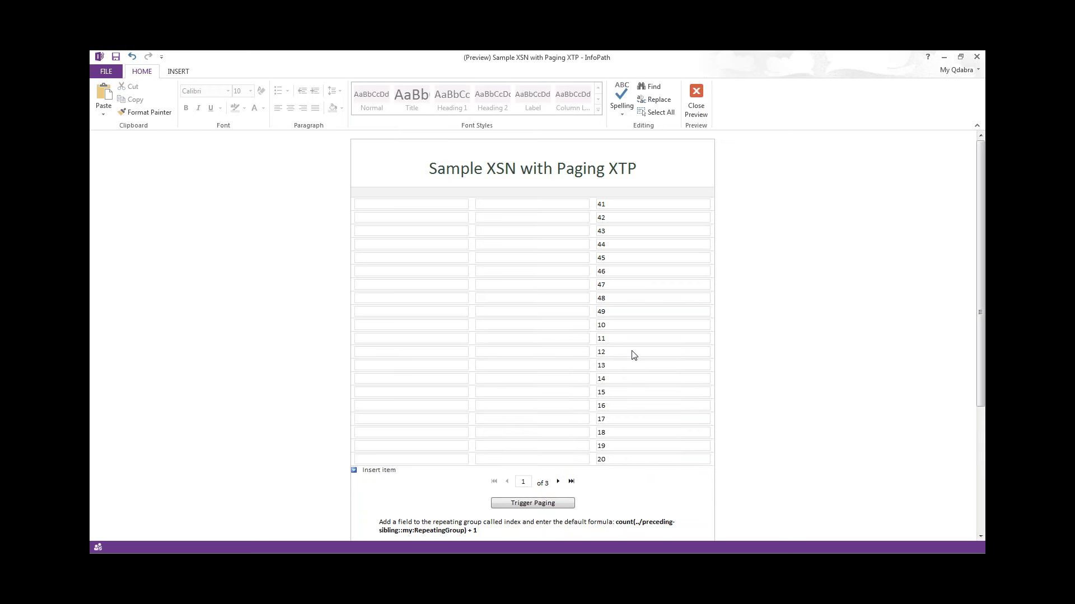
# Check row 19 on page 1 and close the preview to return to design.
pyautogui.click(431, 445)
pyautogui.scroll(-5, 436, 442)
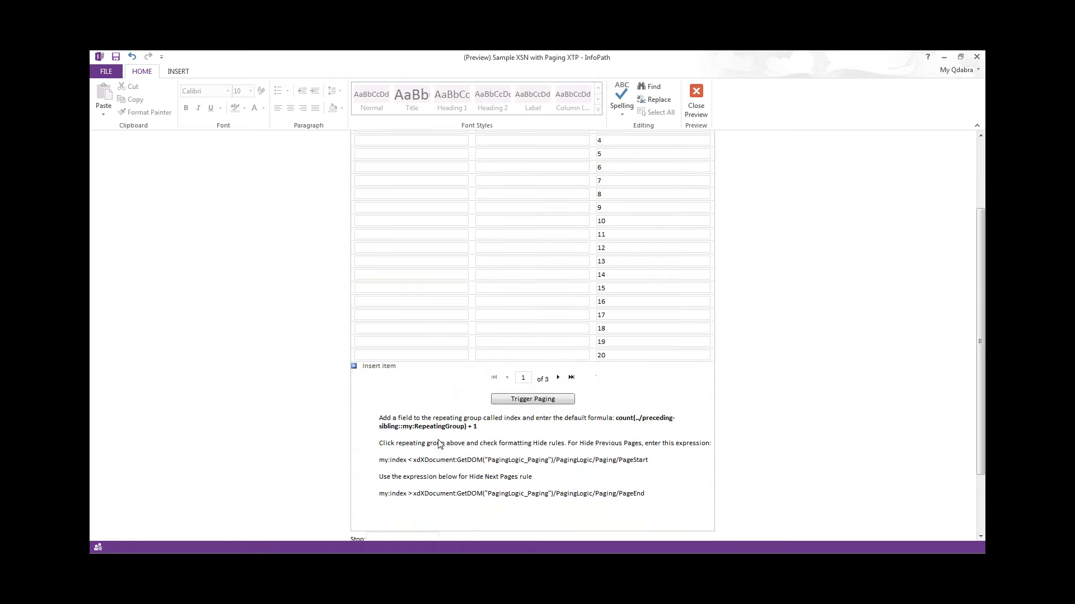
pyautogui.scroll(5, 436, 442)
pyautogui.click(696, 100)
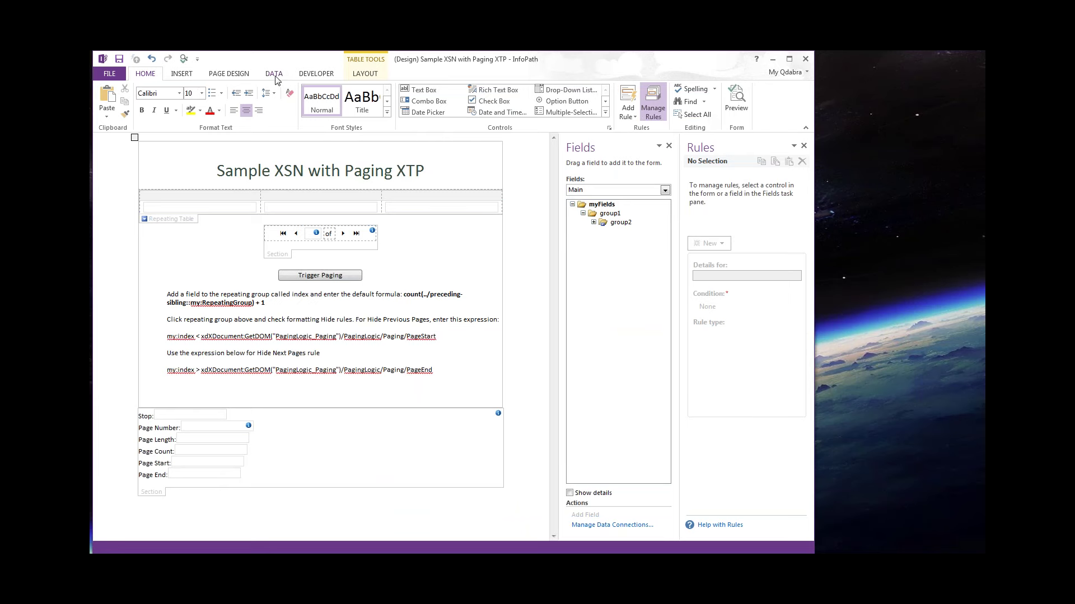
# Add an index field under group2 on the Data tab and drag it into the repeating table.
pyautogui.click(275, 75)
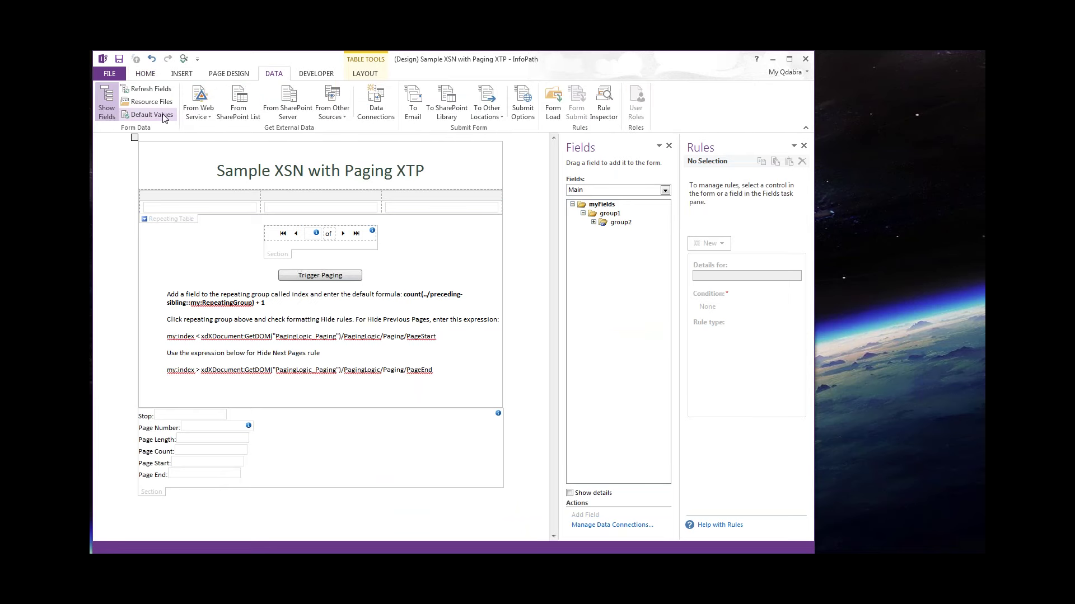
pyautogui.click(593, 223)
pyautogui.click(186, 210)
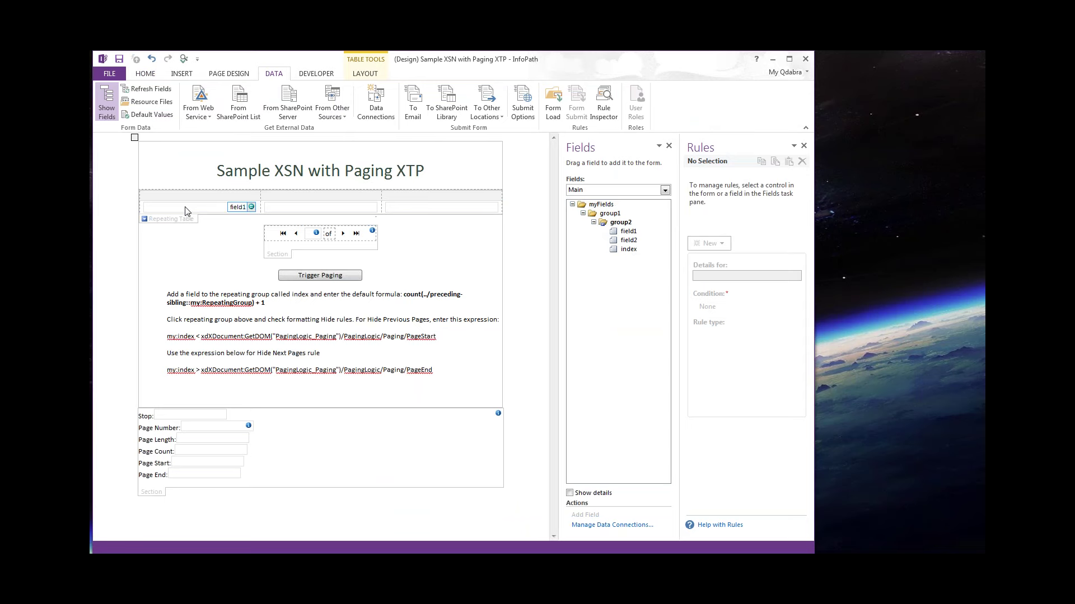
pyautogui.moveTo(628, 249); pyautogui.dragTo(482, 207)
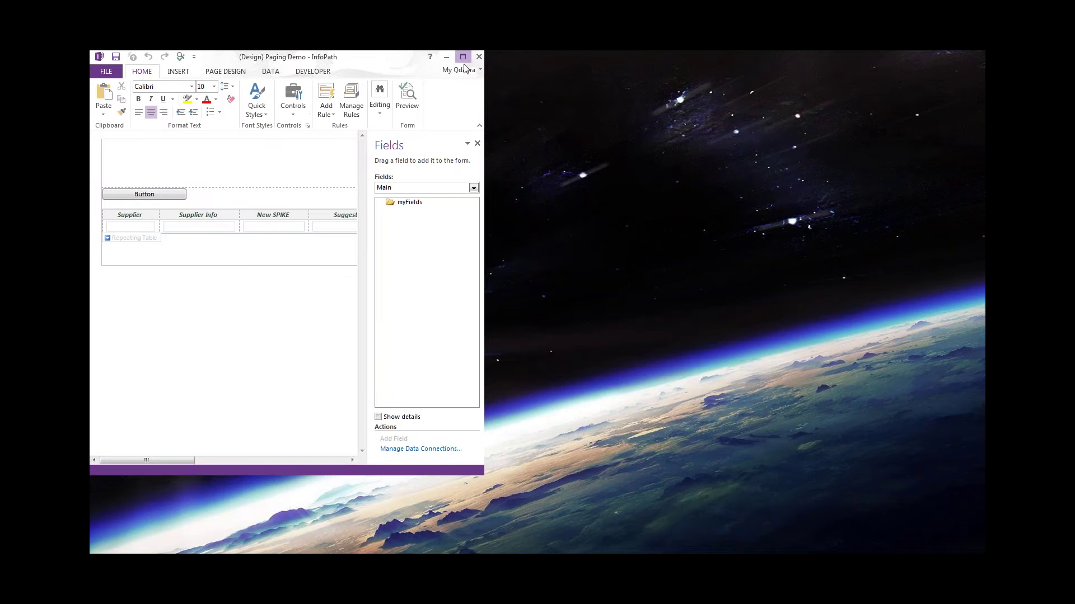
# Maximize the Paging Demo window, preview the form, and allow its data connection.
pyautogui.click(465, 64)
pyautogui.hotkey('ctrl', 'shift', 'b')
pyautogui.moveTo(487, 480); pyautogui.dragTo(849, 536)
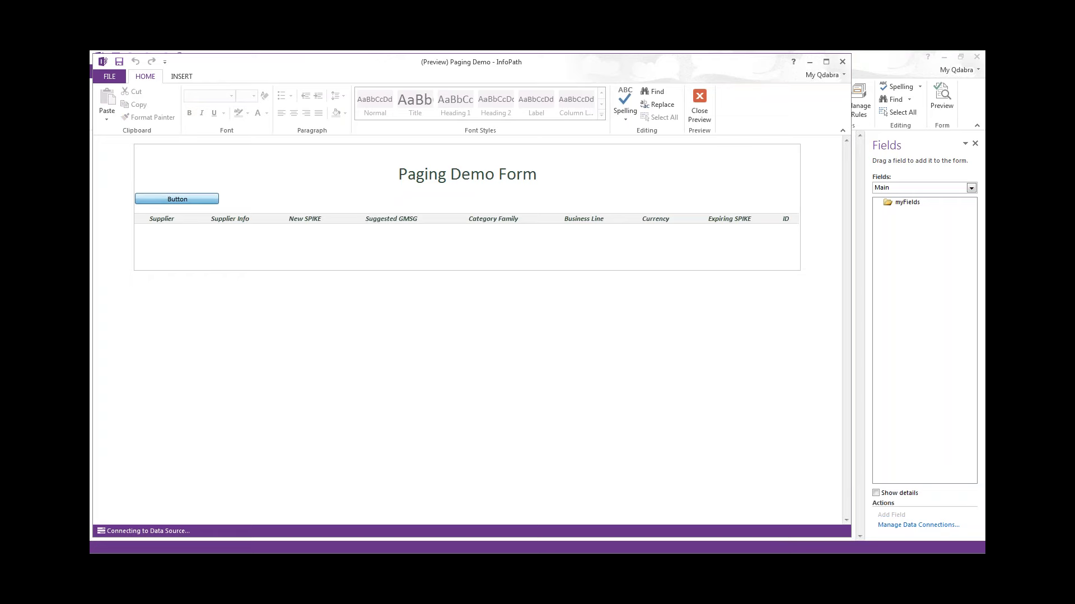
pyautogui.click(538, 371)
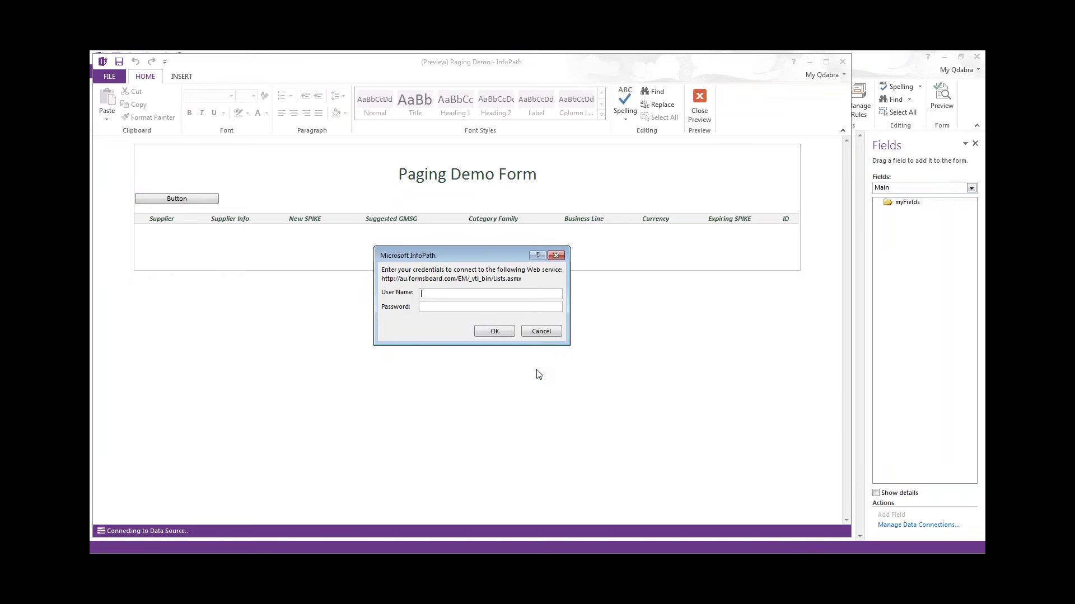
# Sign in with the web service user name and password so the supplier rows load.
pyautogui.press('Tab')
pyautogui.write('******')
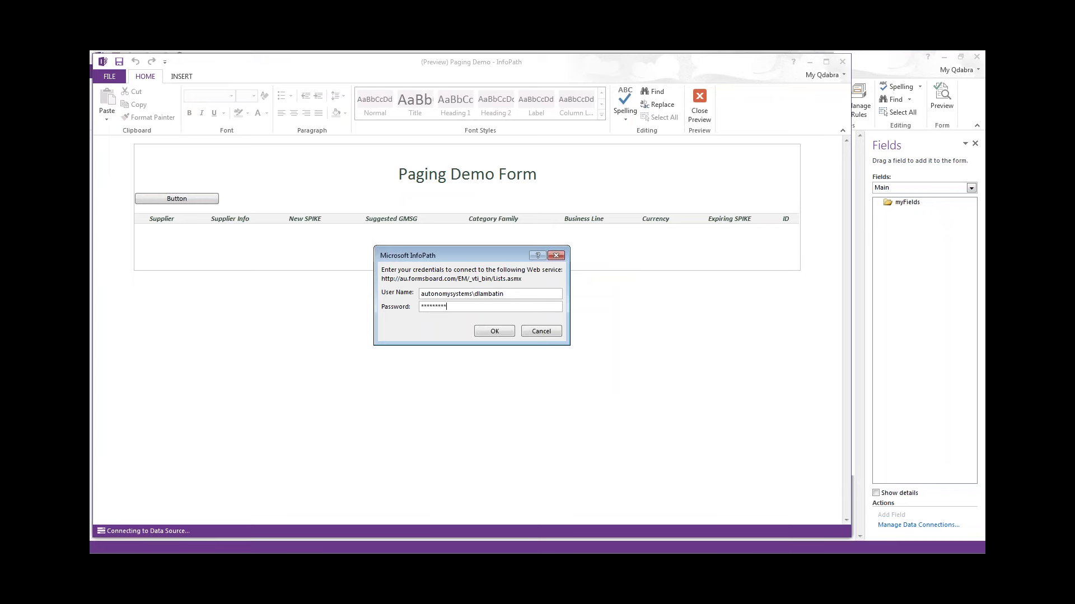
pyautogui.click(495, 330)
pyautogui.write('*********')
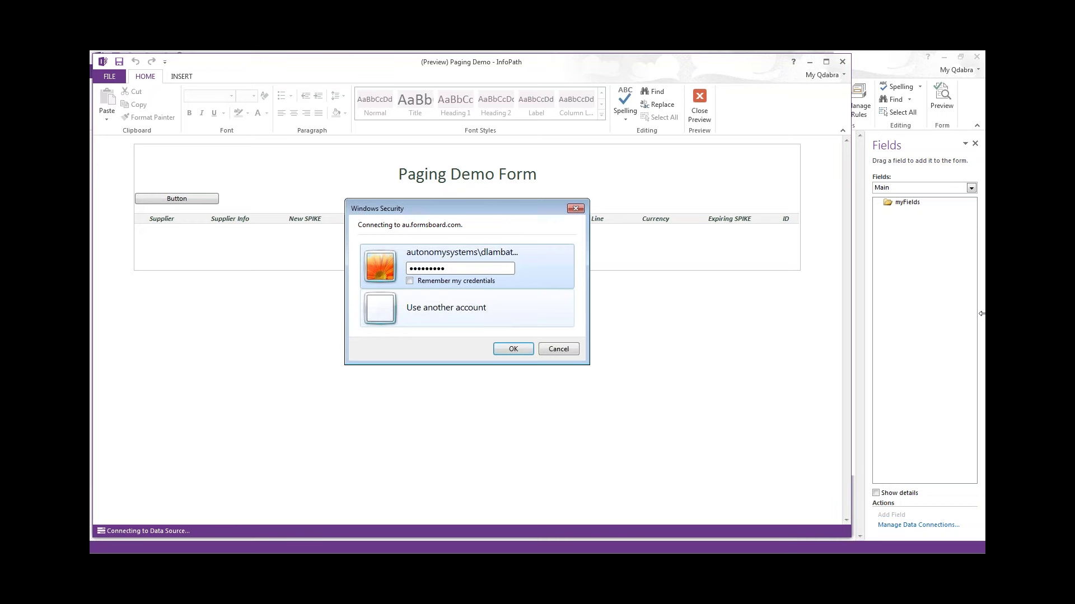
pyautogui.click(513, 349)
# Scroll through the loaded Supplier rows, then close the preview.
pyautogui.scroll(-1, 467, 331)
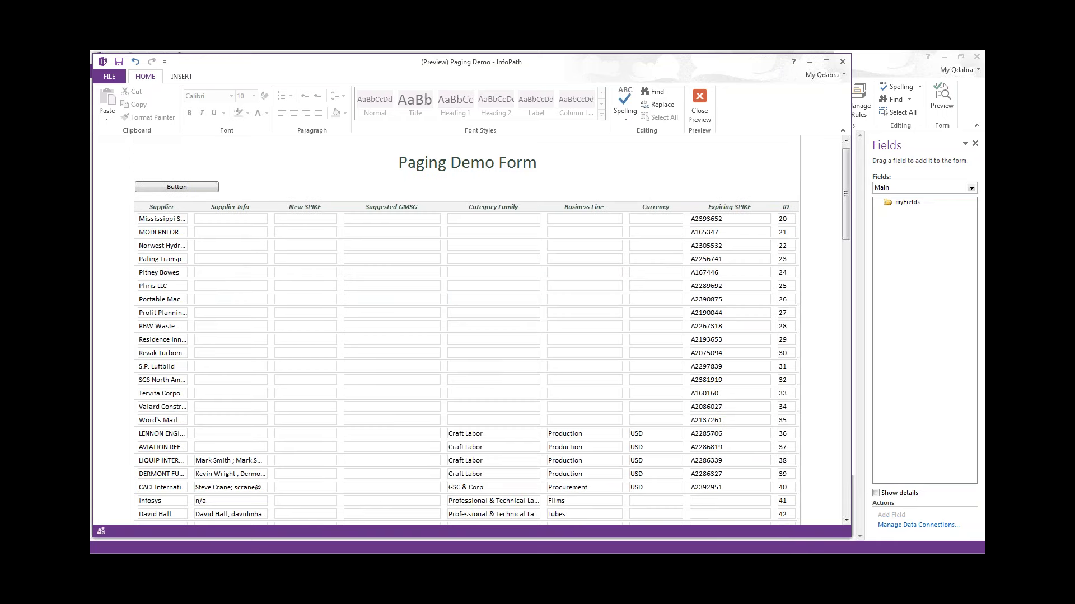
pyautogui.scroll(-5, 467, 331)
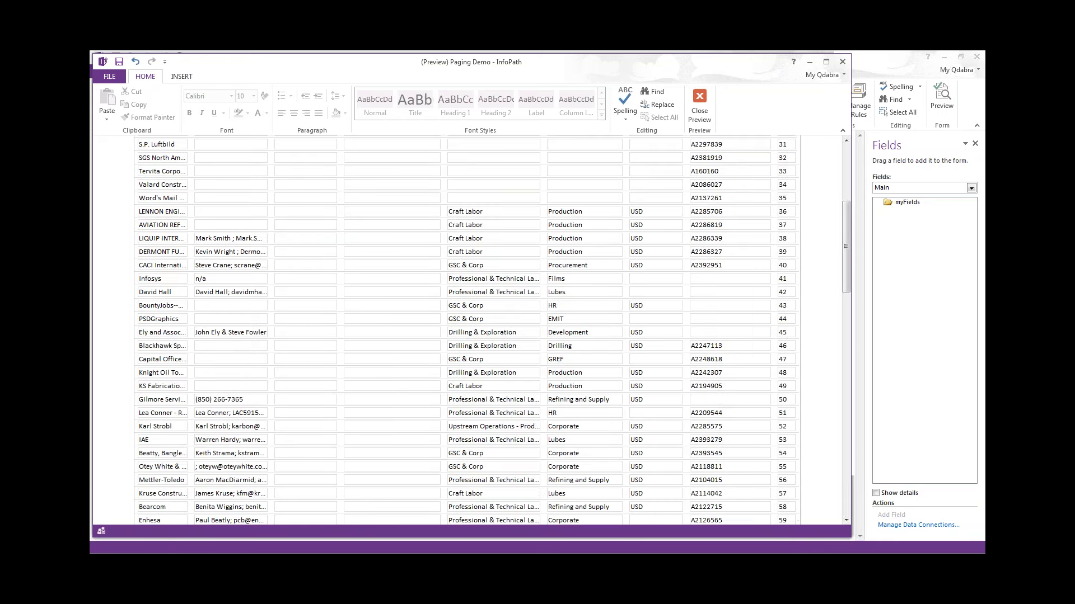
pyautogui.scroll(-20, 467, 331)
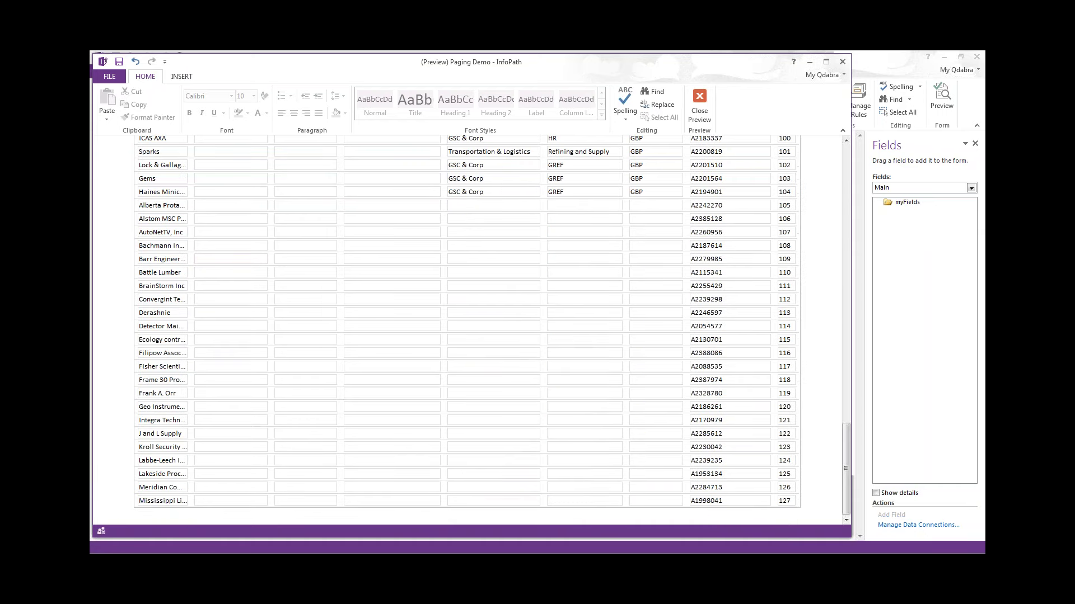
pyautogui.scroll(20, 466, 330)
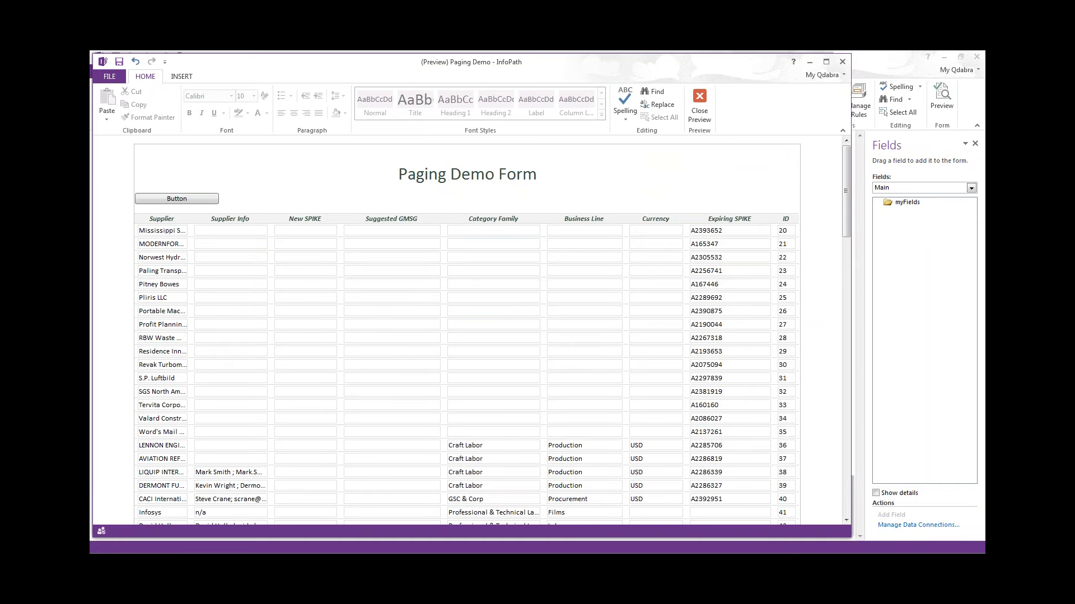
pyautogui.click(700, 106)
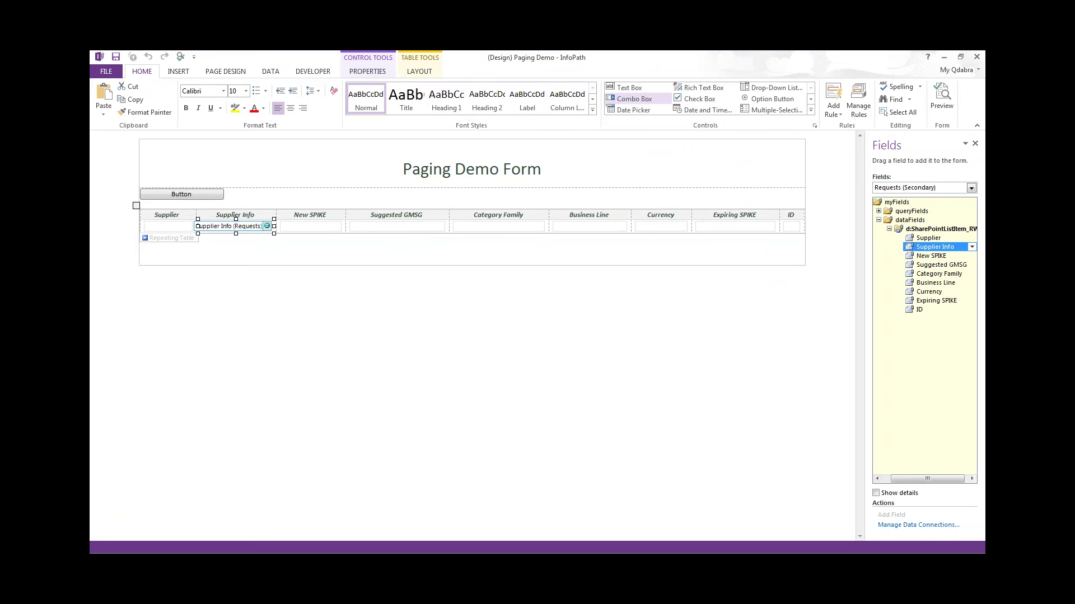
# Resize the InfoPath window and select the New SPIKE box to show its rule.
pyautogui.doubleClick(756, 63)
pyautogui.moveTo(488, 475); pyautogui.dragTo(827, 553)
pyautogui.click(251, 253)
pyautogui.click(255, 232)
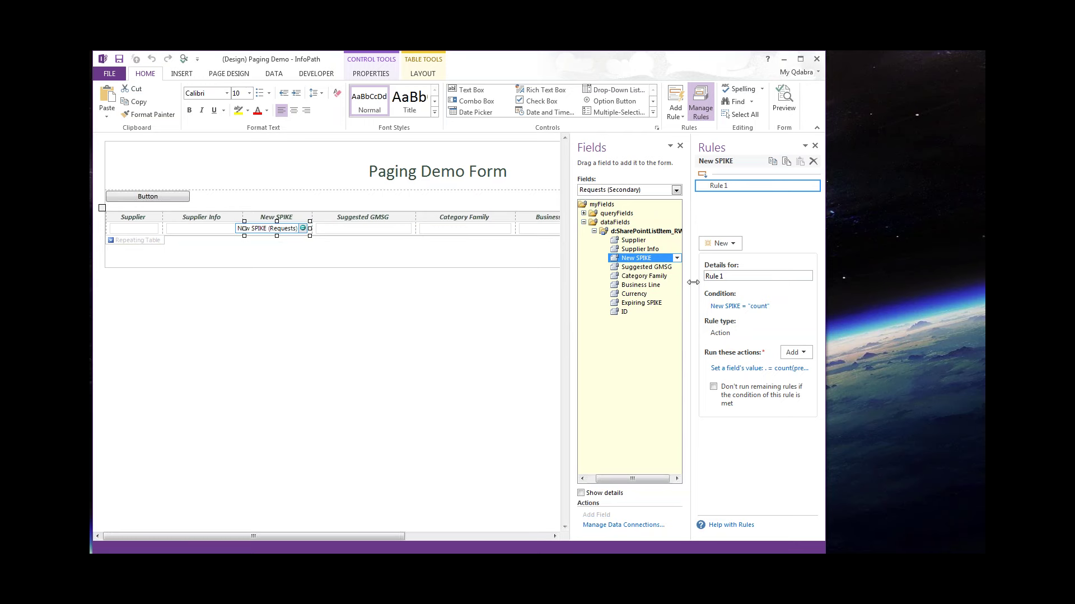
pyautogui.moveTo(691, 282); pyautogui.dragTo(601, 277)
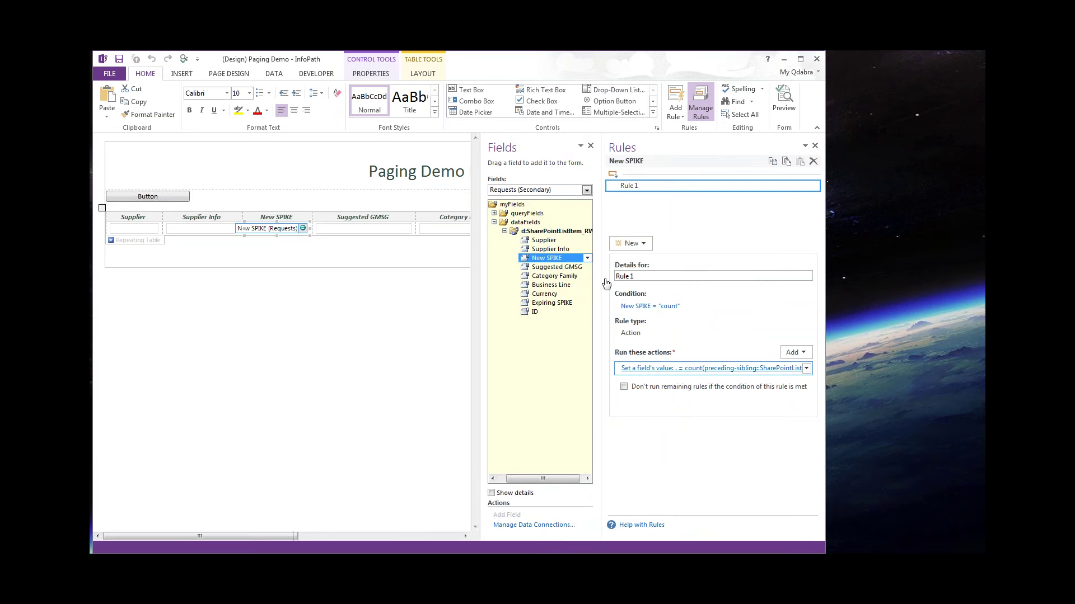
# Inspect the rule action's value formula in XPath form, highlighting SharePointListItem_RW, without changes.
pyautogui.click(583, 288)
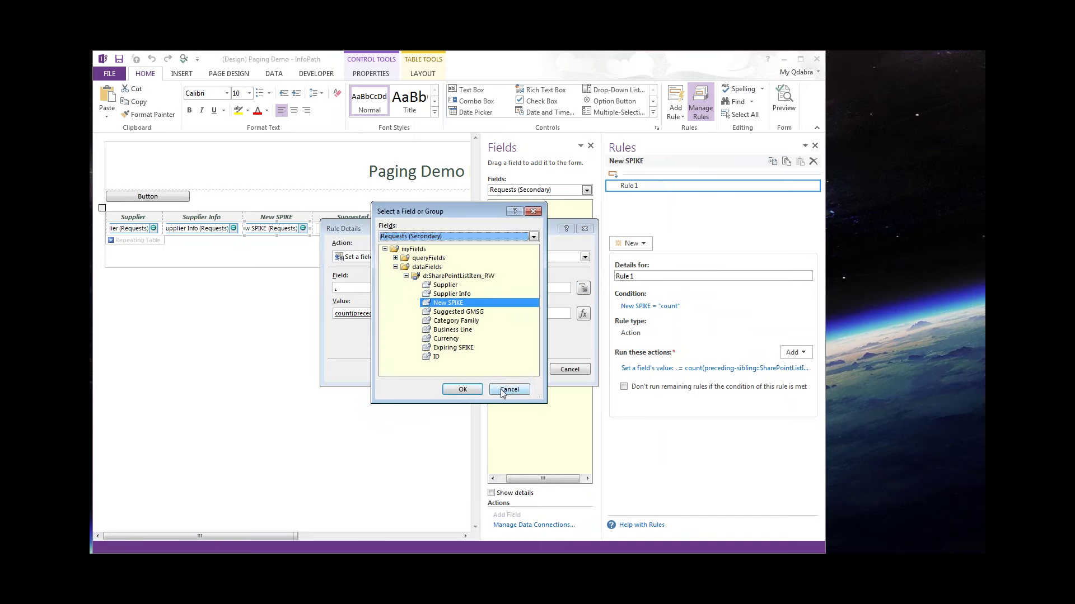
pyautogui.click(502, 394)
pyautogui.click(583, 314)
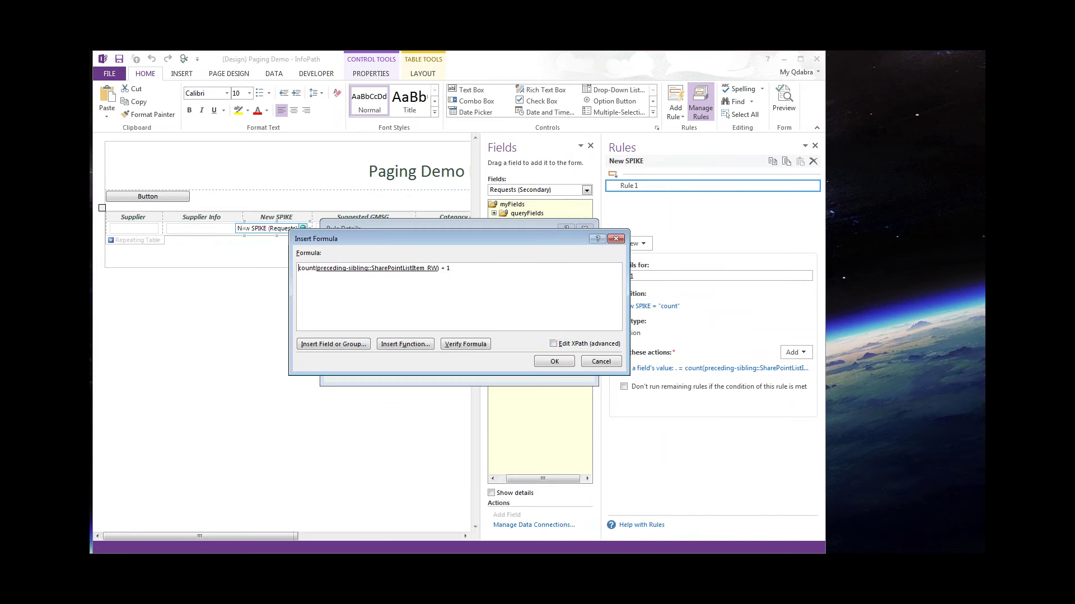
pyautogui.click(594, 344)
pyautogui.click(315, 271)
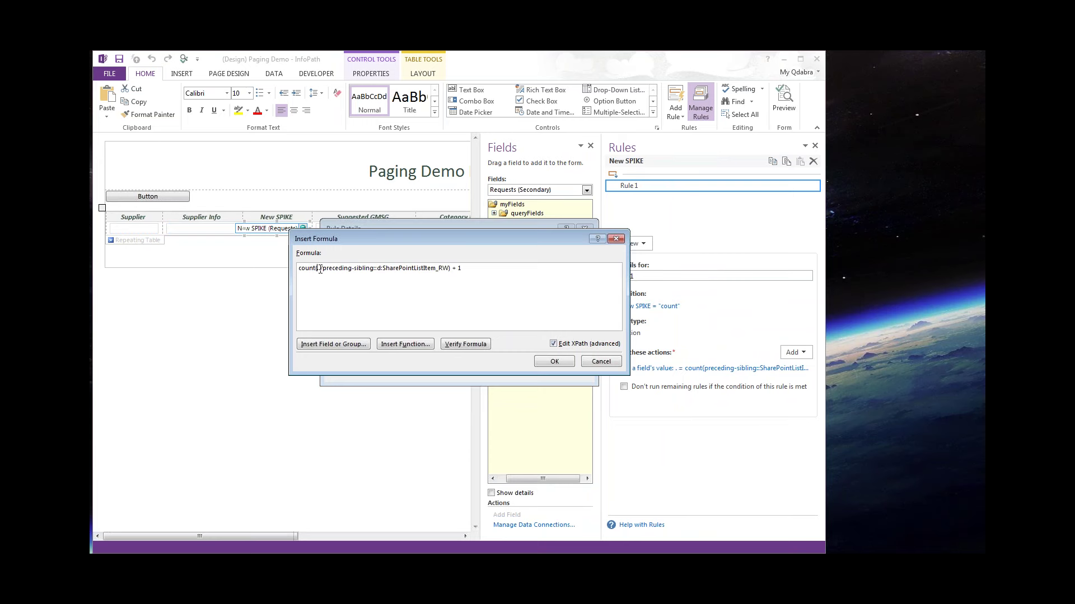
pyautogui.moveTo(317, 271); pyautogui.dragTo(377, 271)
pyautogui.click(419, 284)
pyautogui.moveTo(448, 269); pyautogui.dragTo(381, 265)
pyautogui.click(606, 362)
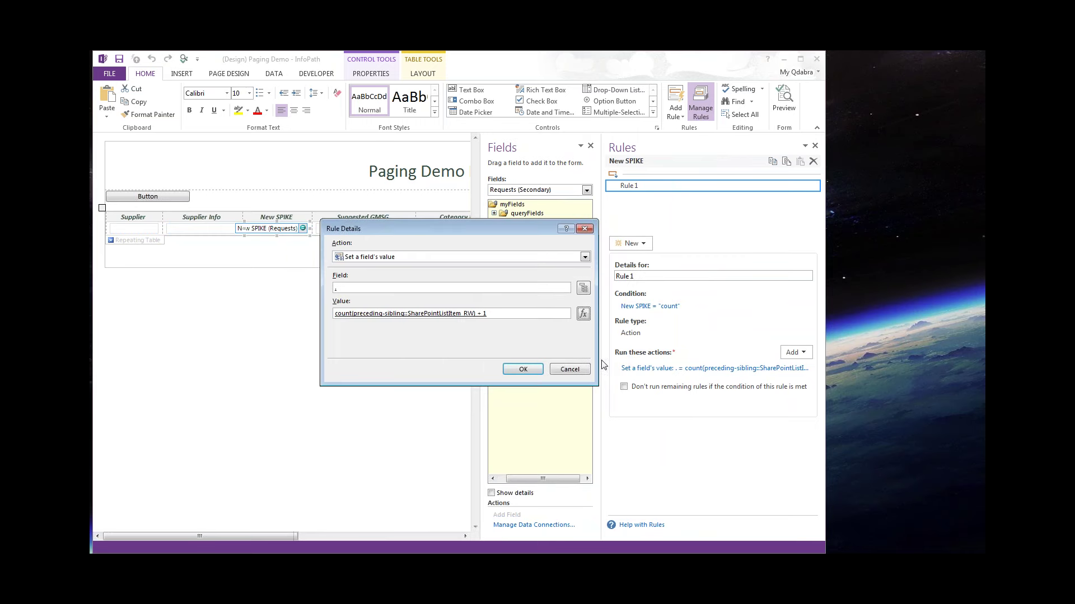
# Re-check the value formula, close the rule details unchanged, and select the Button.
pyautogui.moveTo(522, 228); pyautogui.dragTo(368, 247)
pyautogui.click(430, 333)
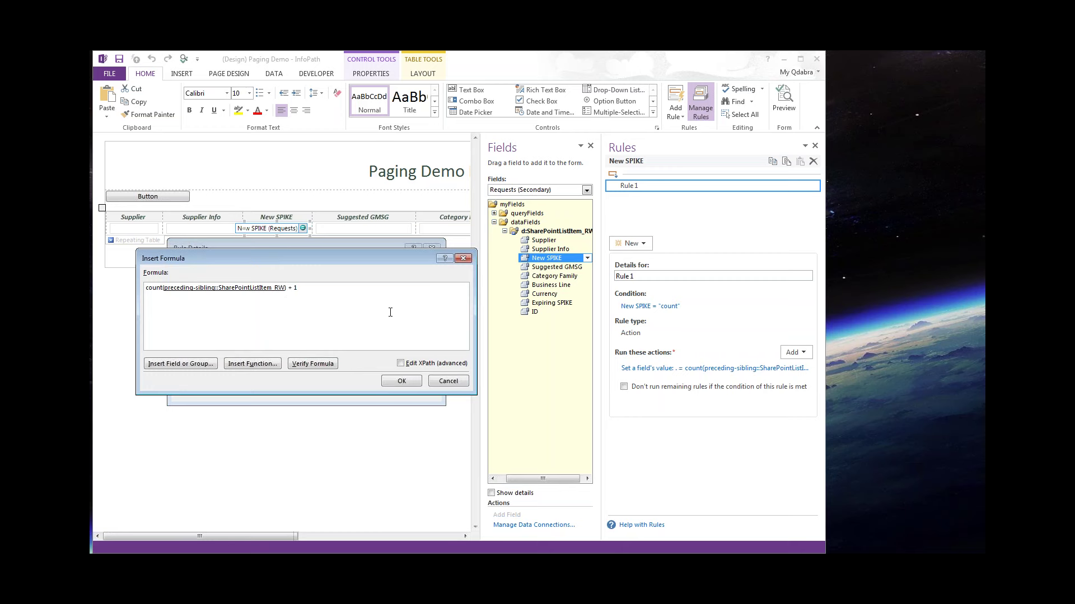
pyautogui.click(448, 381)
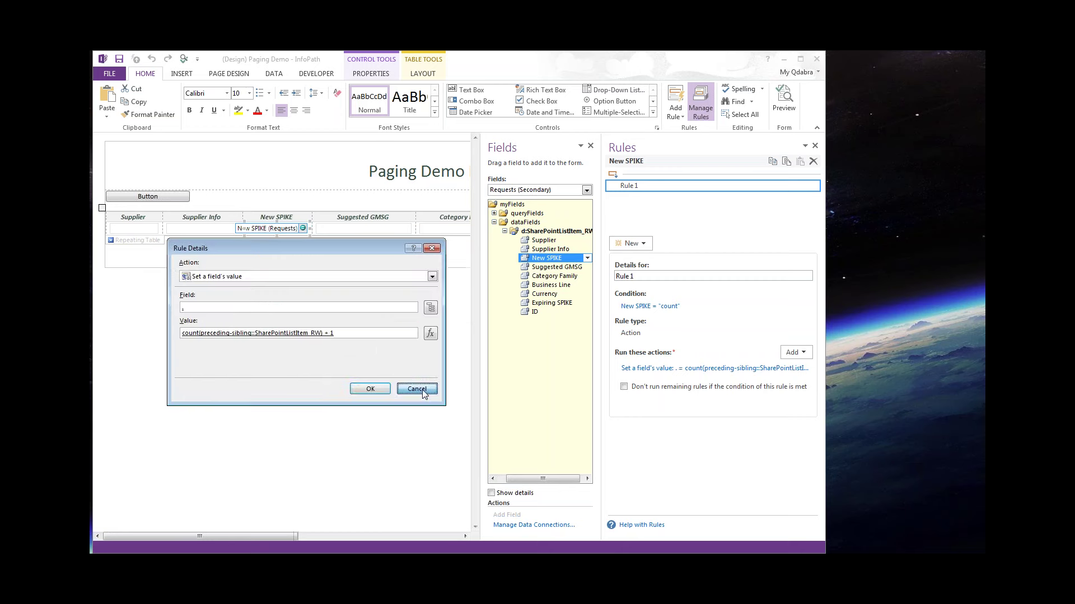
pyautogui.click(415, 387)
pyautogui.click(173, 197)
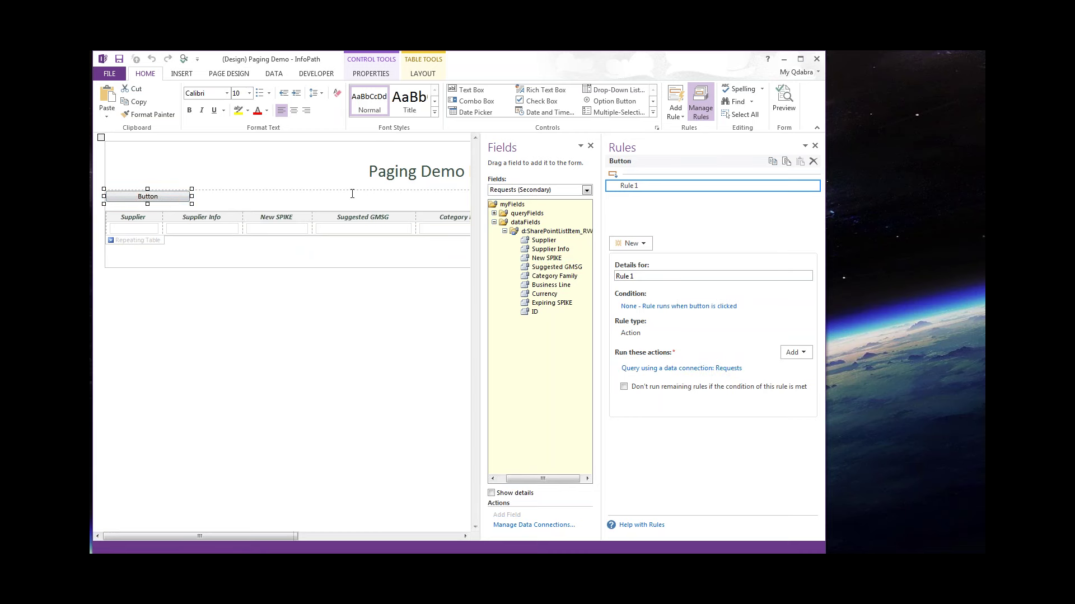
# Start a set-field action on the button's rule, cancel it, and reselect the Button.
pyautogui.click(801, 353)
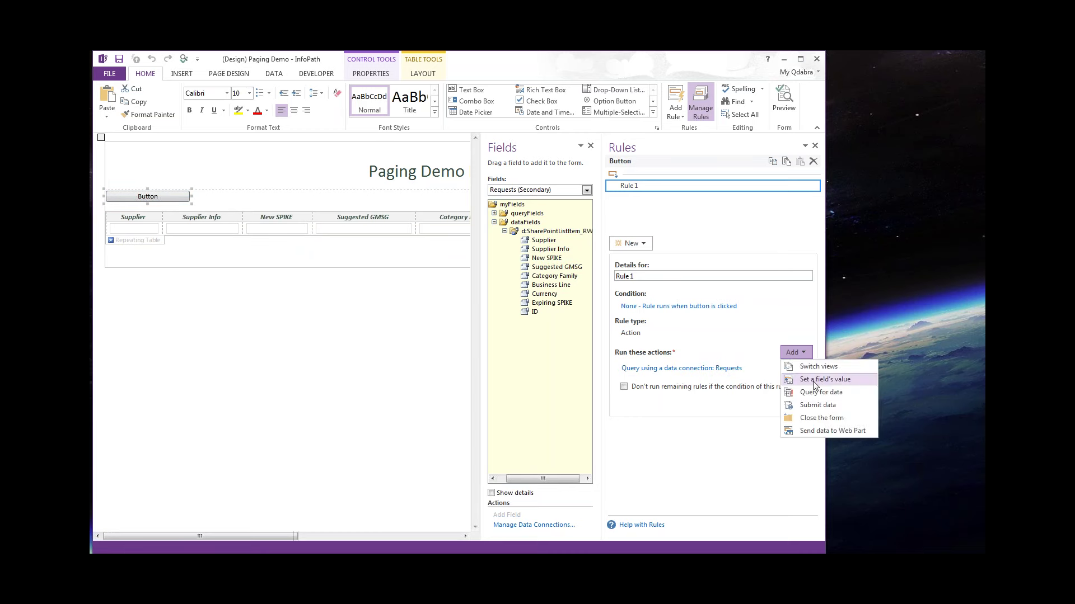
pyautogui.click(819, 381)
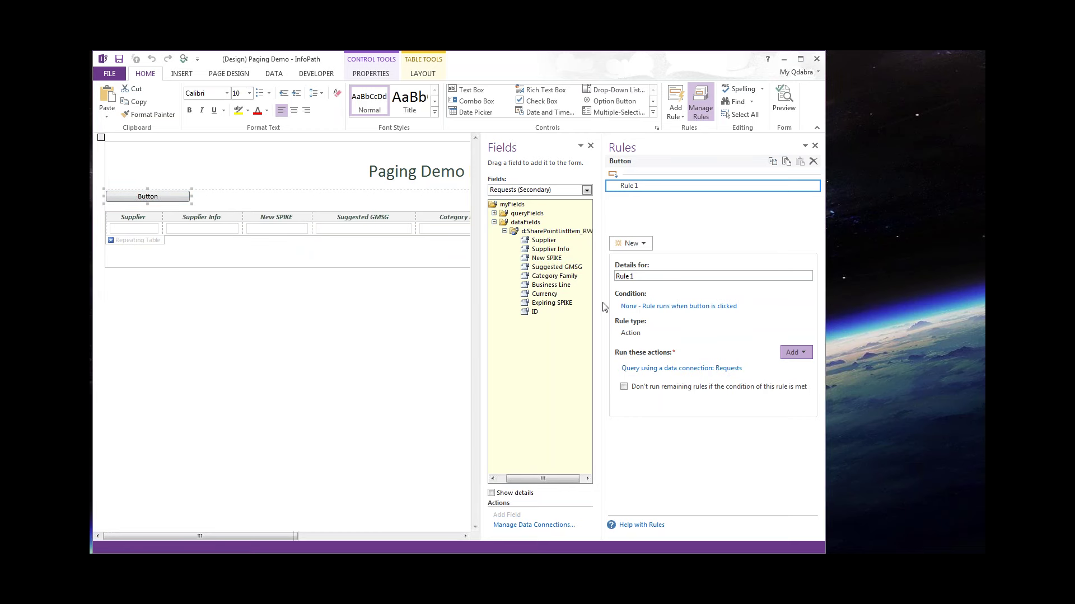
pyautogui.click(420, 391)
pyautogui.click(546, 258)
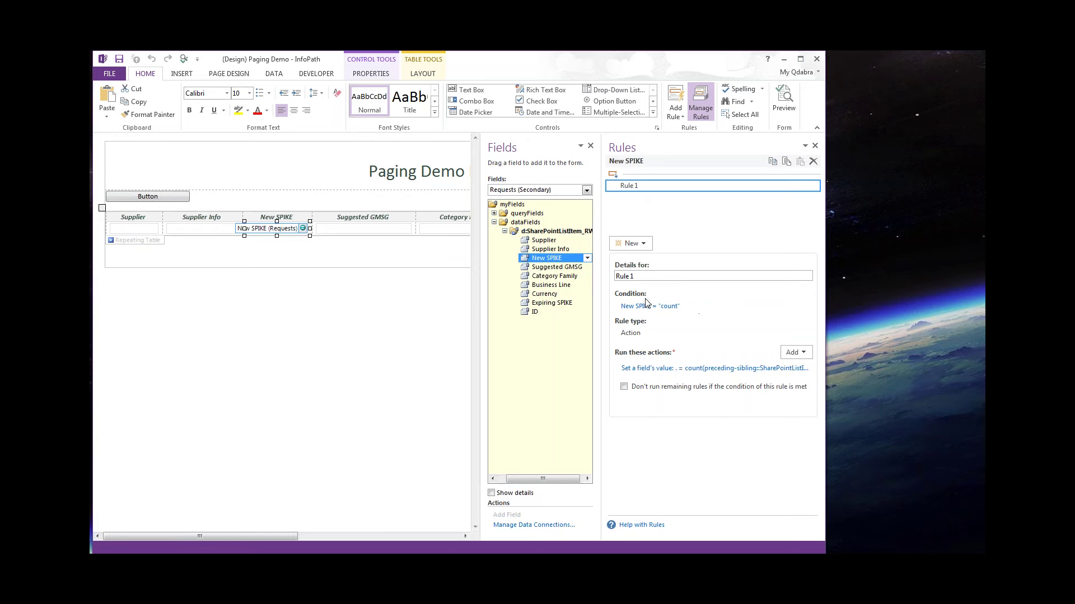
pyautogui.click(189, 190)
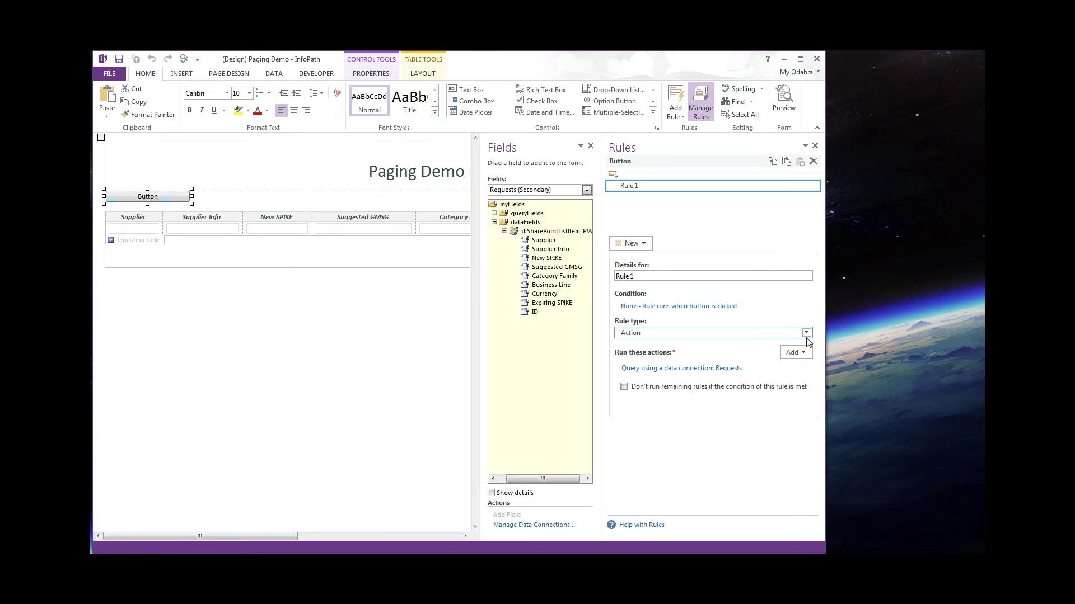
# Add a Set a field's value action setting Requests' New SPIKE field to count.
pyautogui.click(796, 352)
pyautogui.click(801, 380)
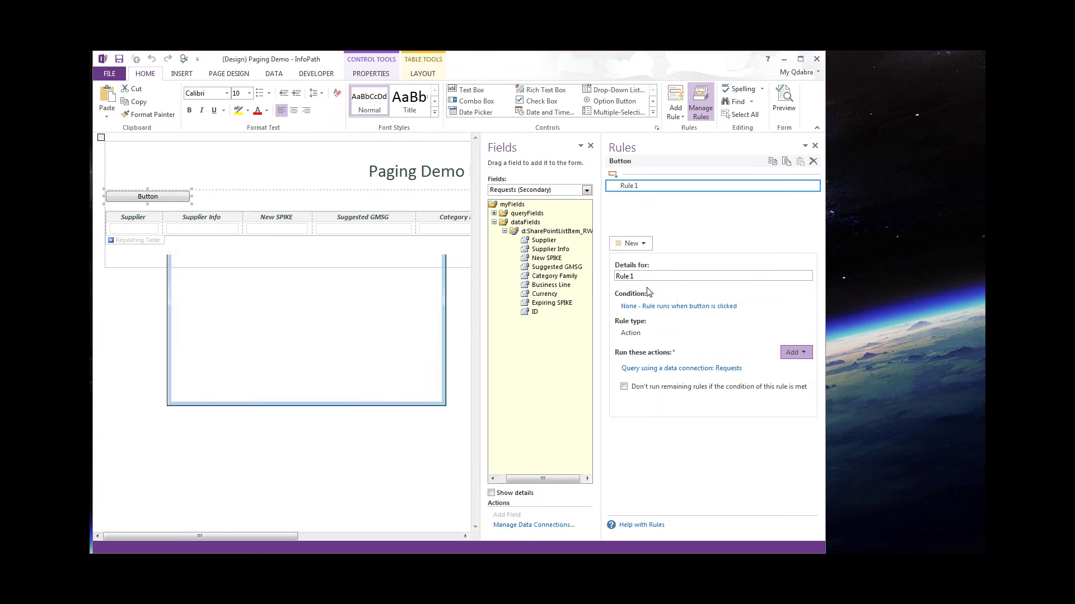
pyautogui.click(430, 308)
pyautogui.click(305, 255)
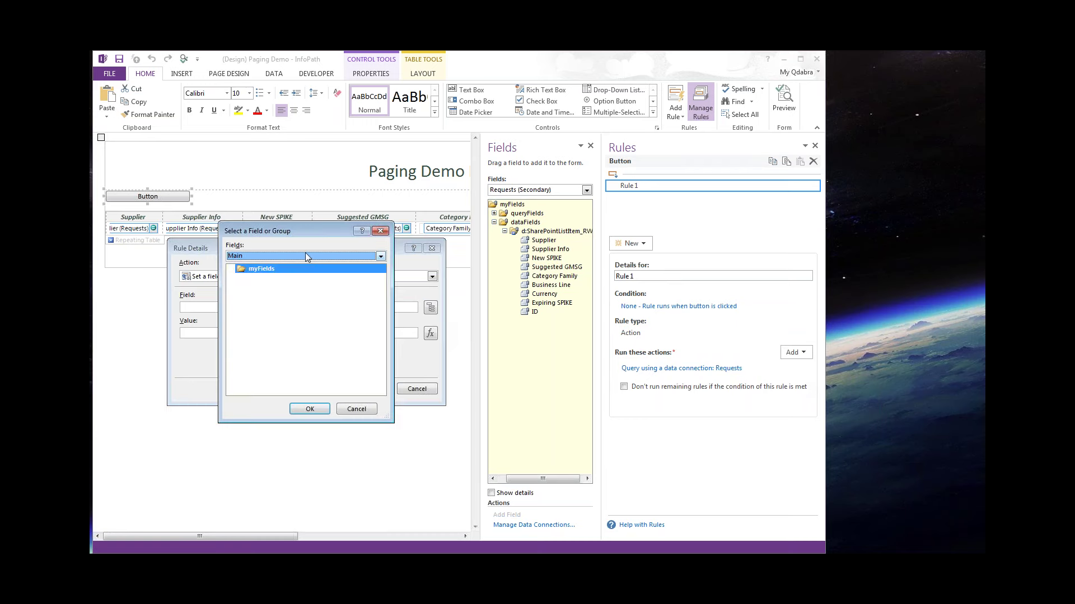
pyautogui.click(295, 274)
pyautogui.click(242, 287)
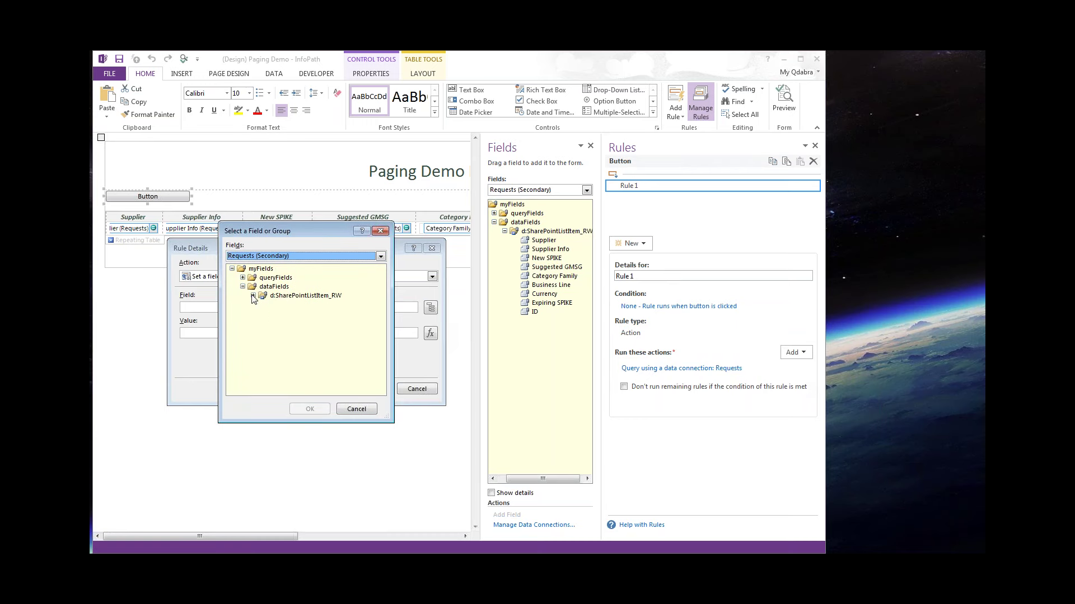
pyautogui.click(253, 296)
pyautogui.doubleClick(281, 321)
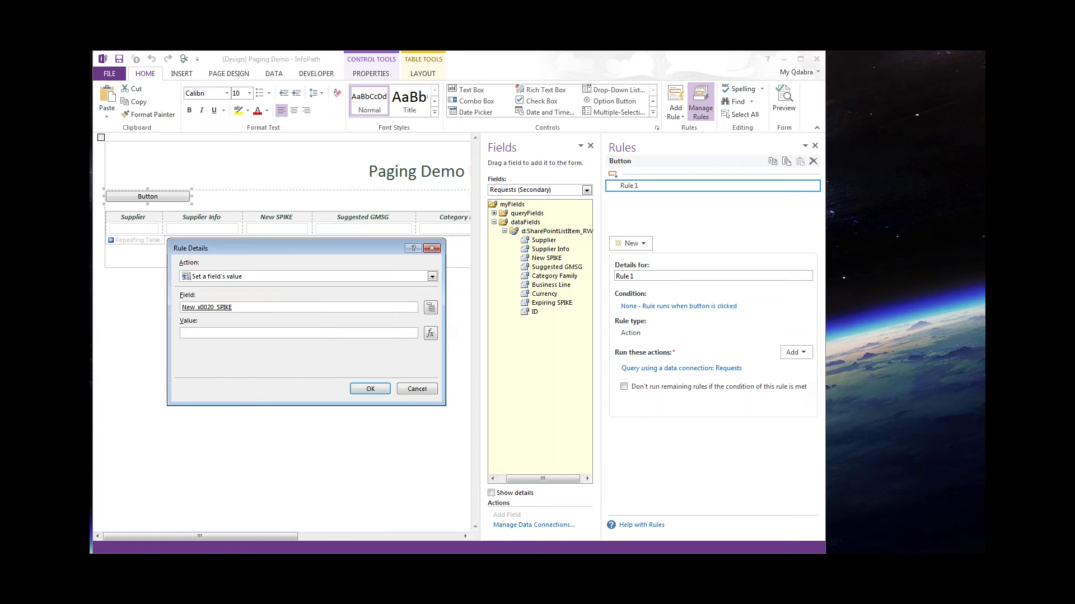
pyautogui.write('count')
pyautogui.click(354, 389)
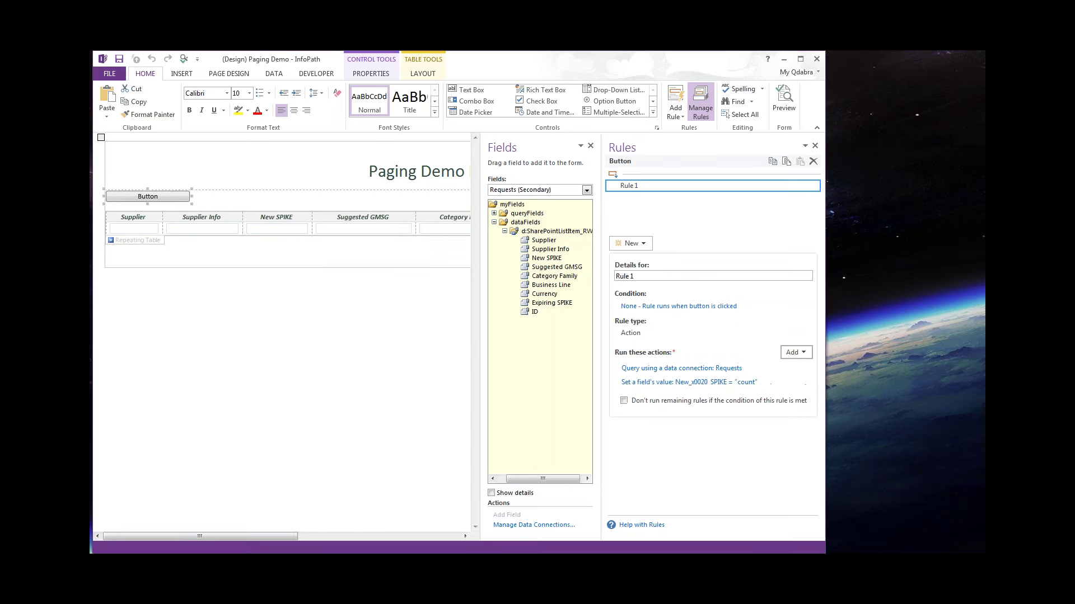
pyautogui.click(185, 61)
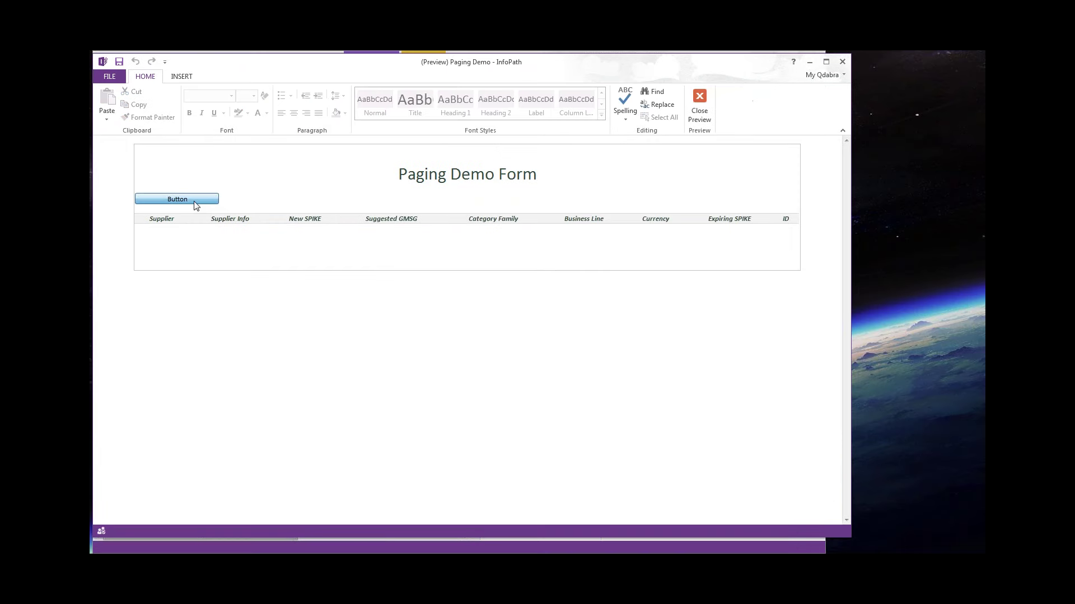
pyautogui.click(195, 202)
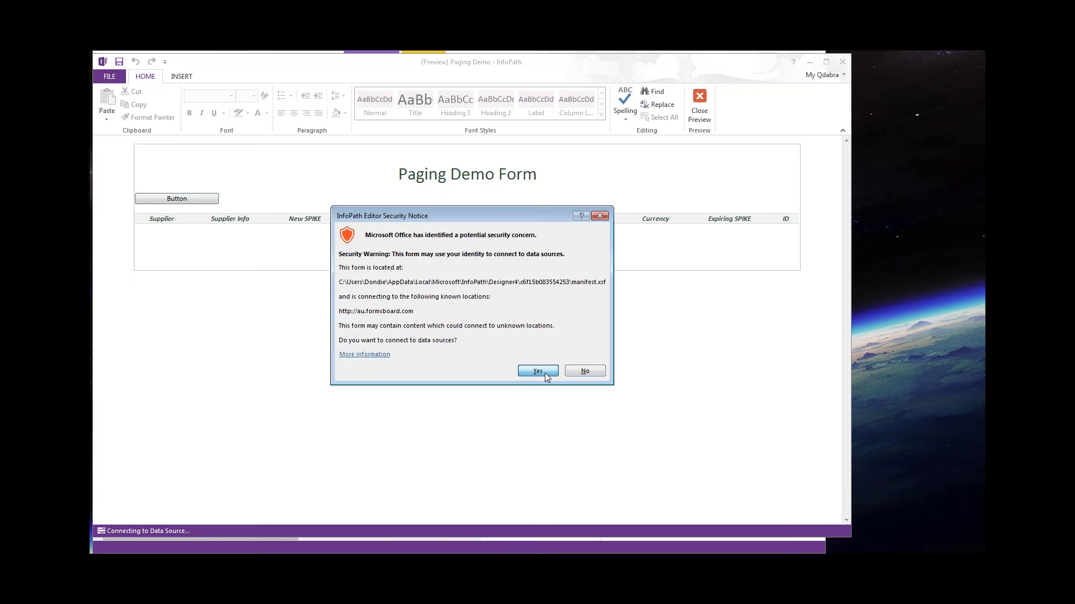
pyautogui.click(545, 373)
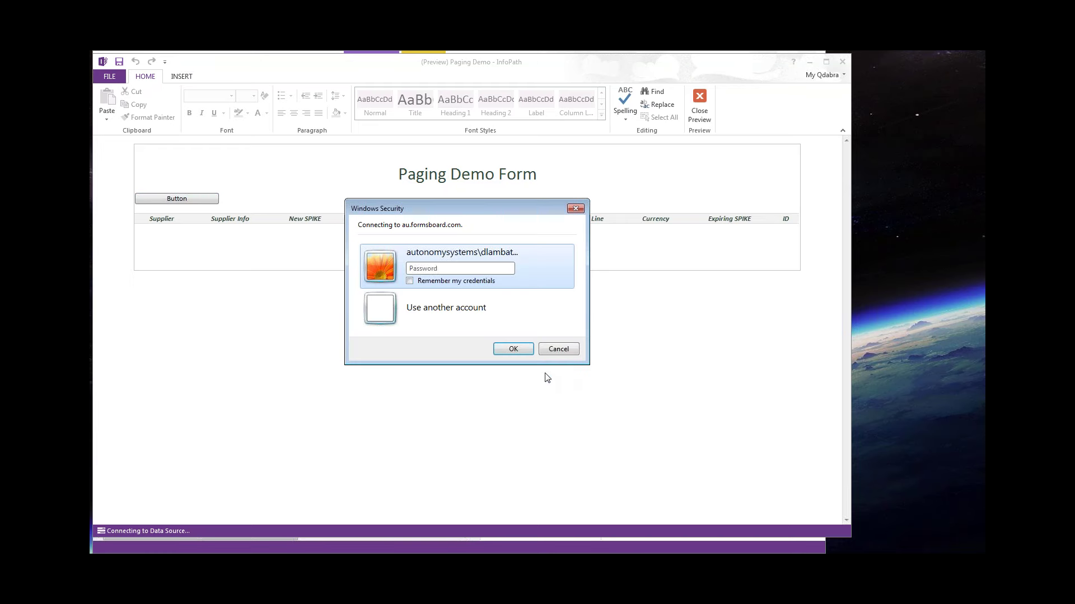
pyautogui.write('•••••••••')
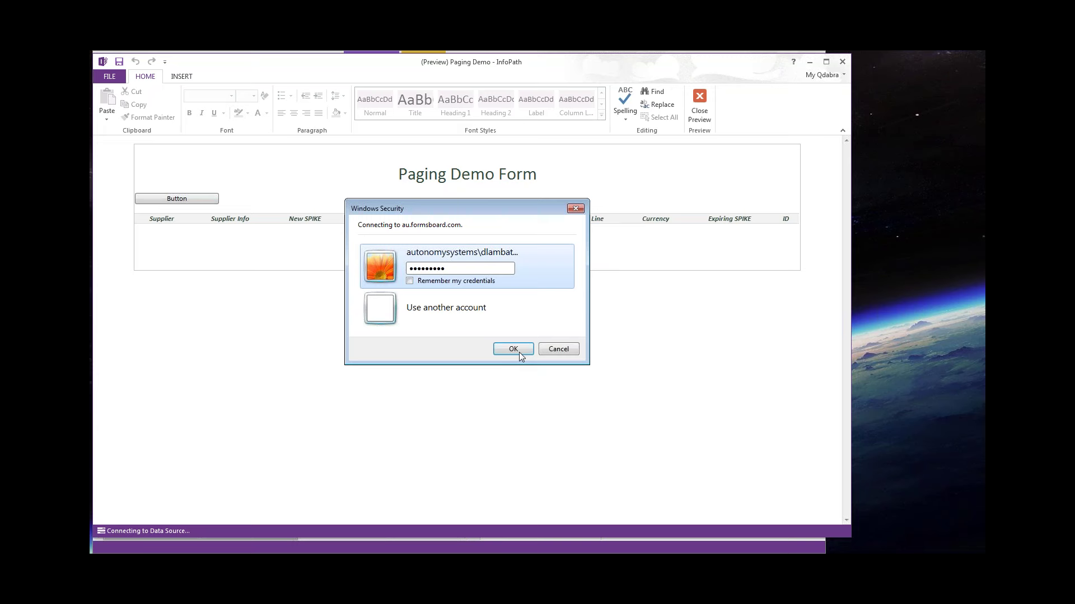
pyautogui.moveTo(830, 97)
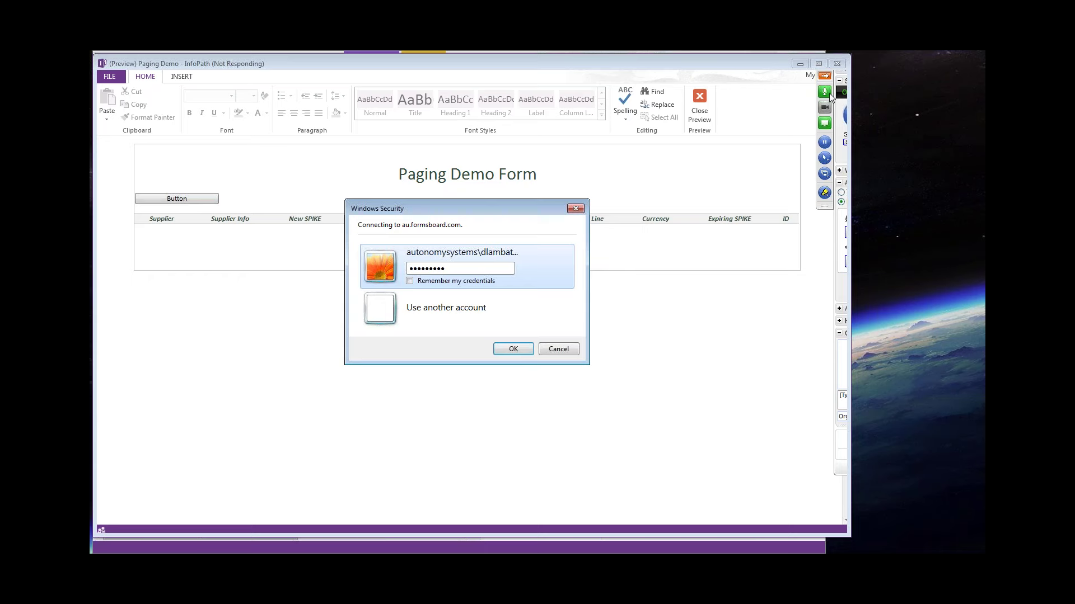
pyautogui.press('Return')
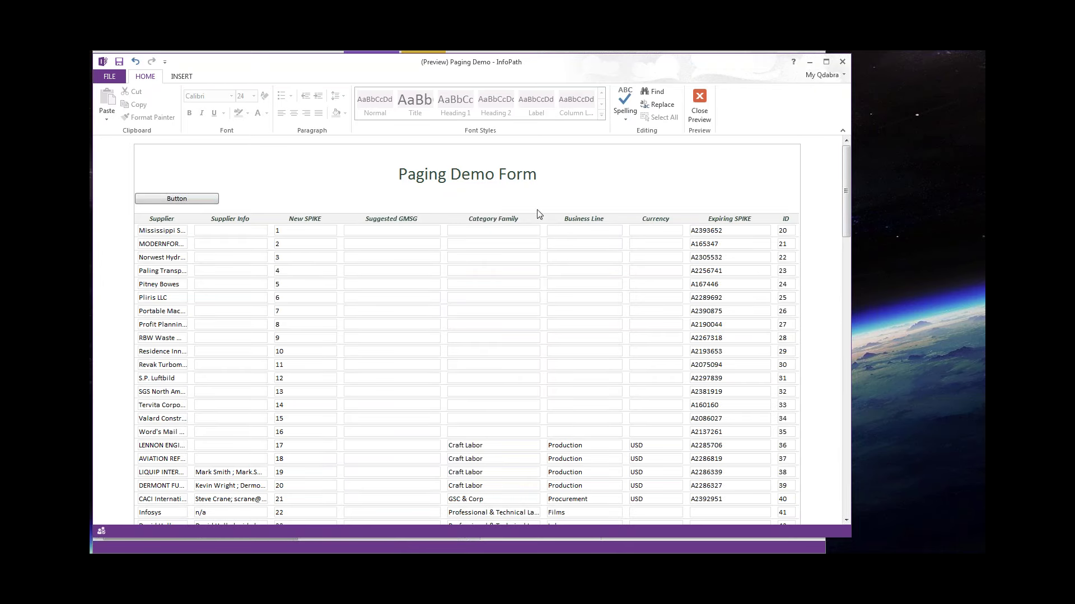
pyautogui.scroll(-1, 315, 255)
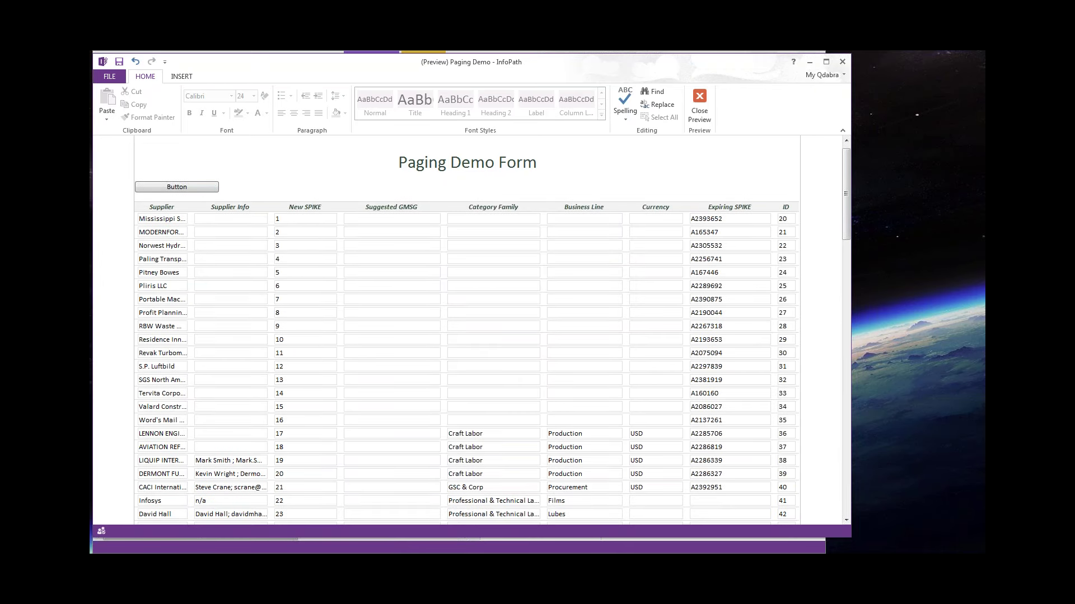
pyautogui.scroll(-3, 322, 214)
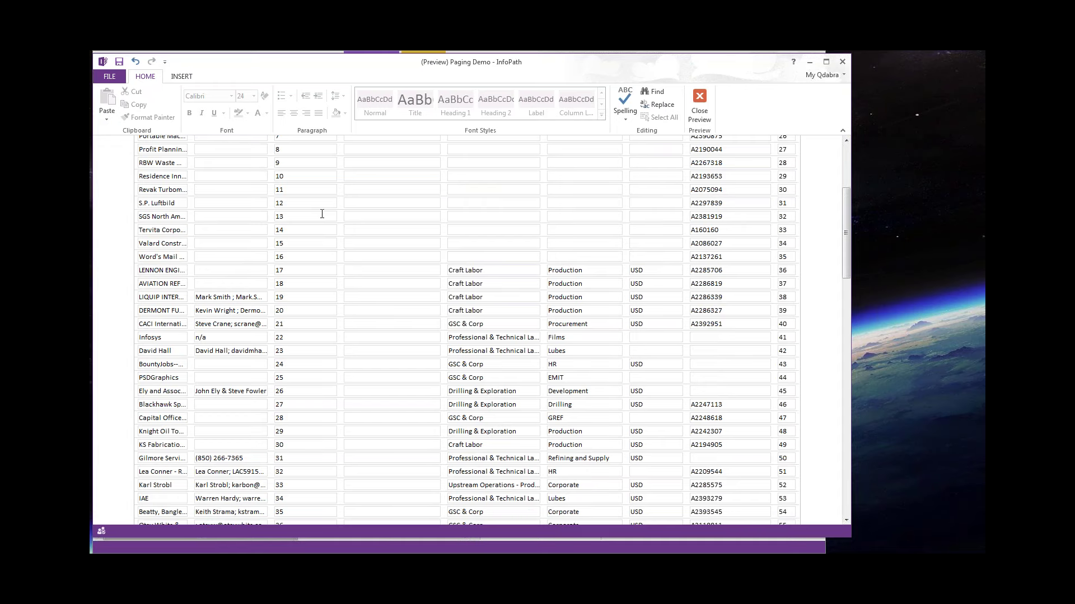
pyautogui.scroll(2, 322, 214)
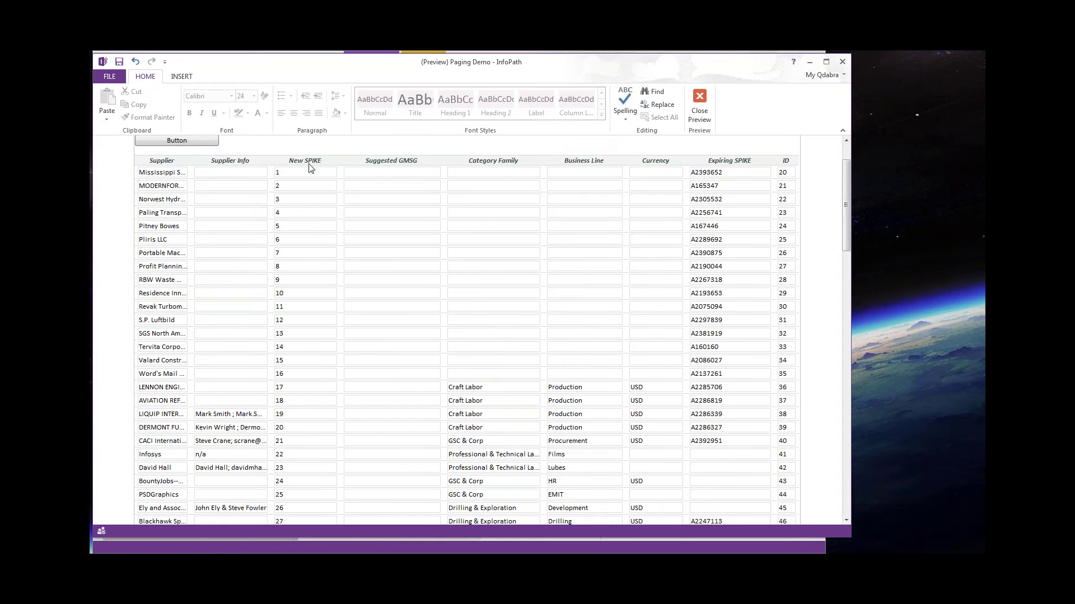
pyautogui.scroll(-1, 311, 169)
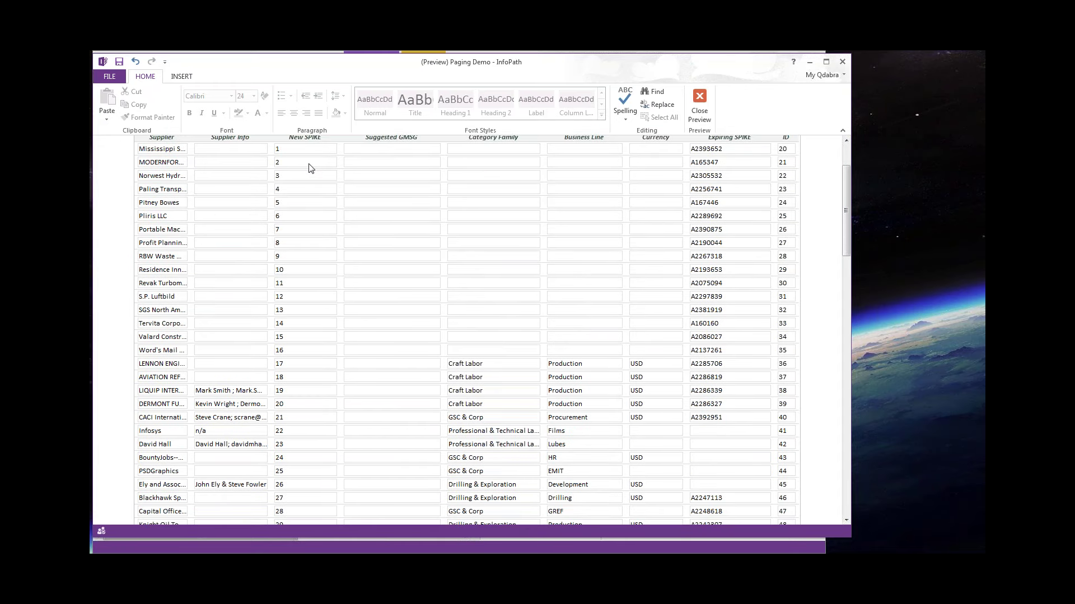
pyautogui.scroll(-20, 311, 169)
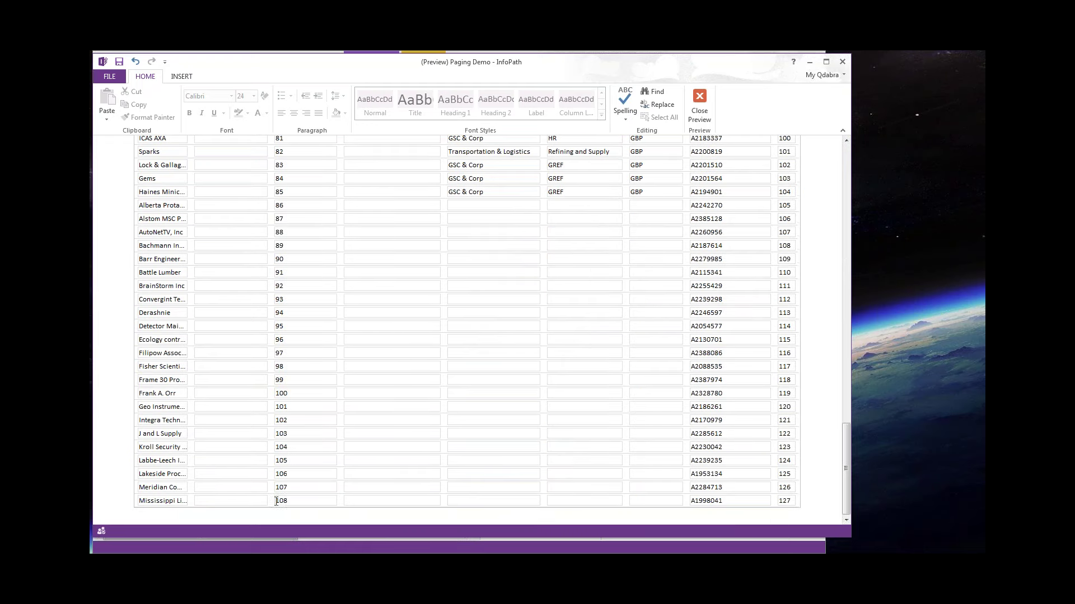
pyautogui.doubleClick(276, 501)
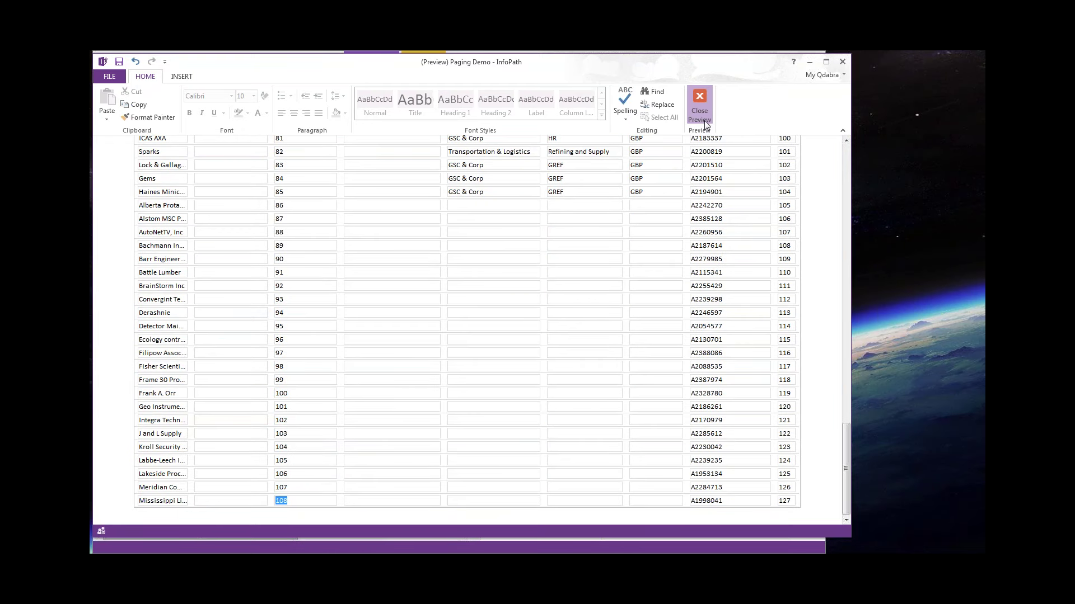
# Close the preview and remove the Paging custom control via Add or Remove Custom Controls.
pyautogui.click(700, 107)
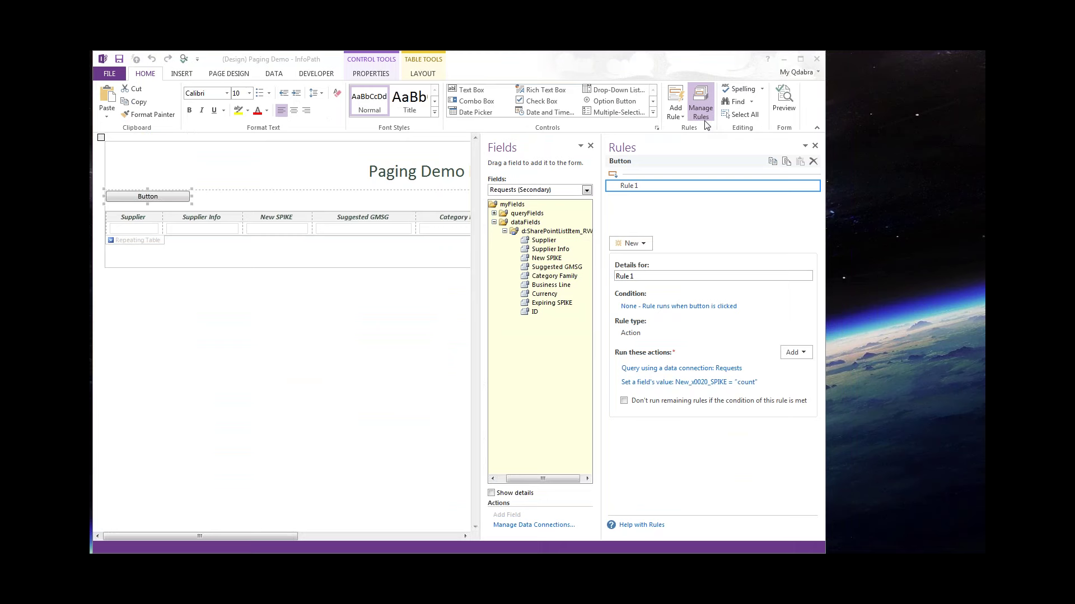
pyautogui.click(658, 116)
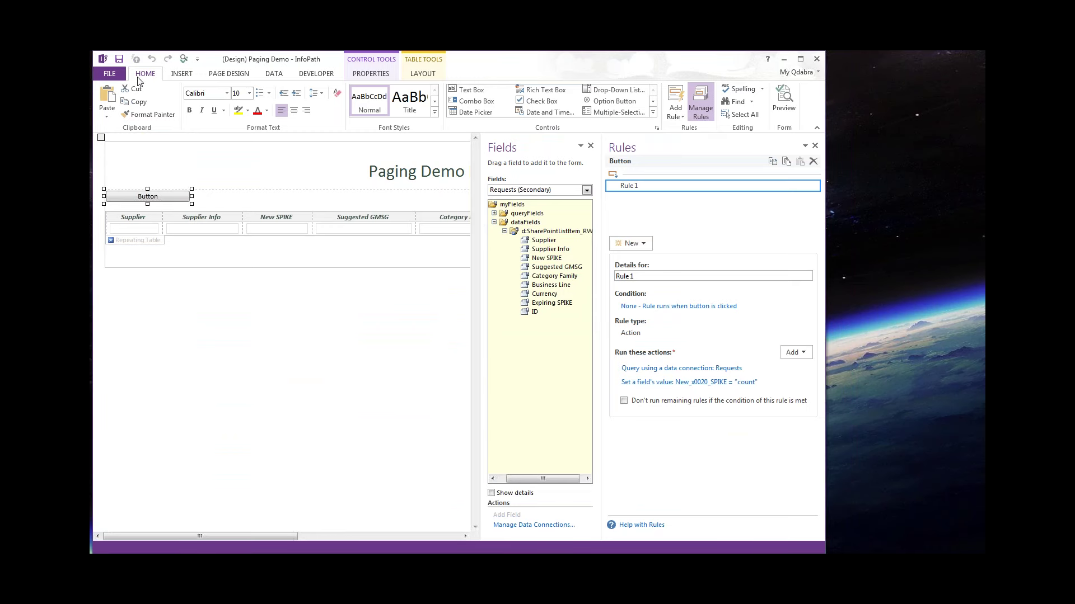
pyautogui.click(657, 129)
pyautogui.click(653, 112)
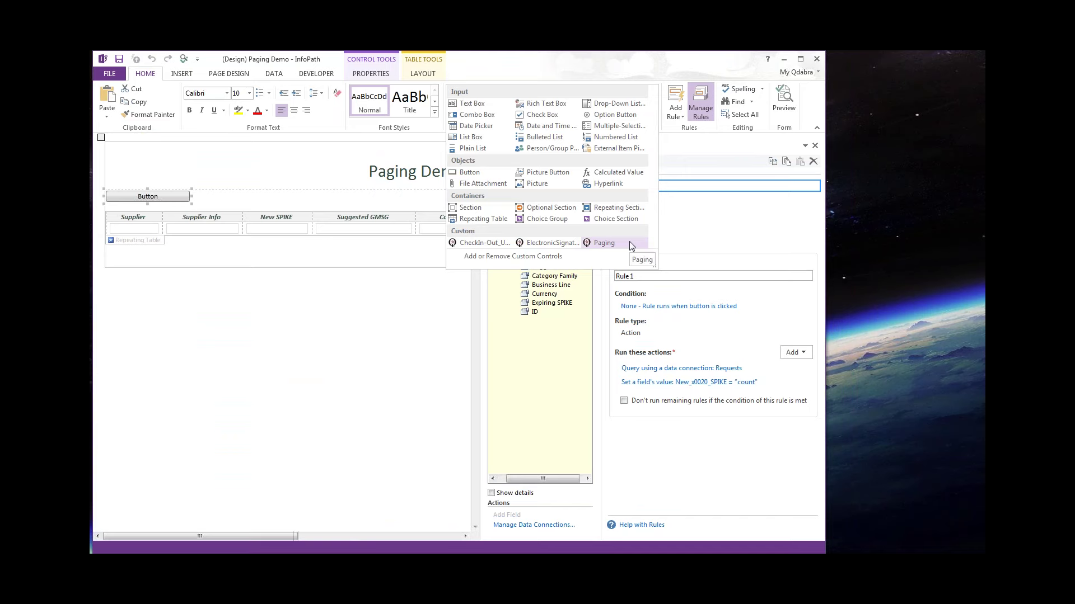
pyautogui.click(520, 257)
pyautogui.click(231, 312)
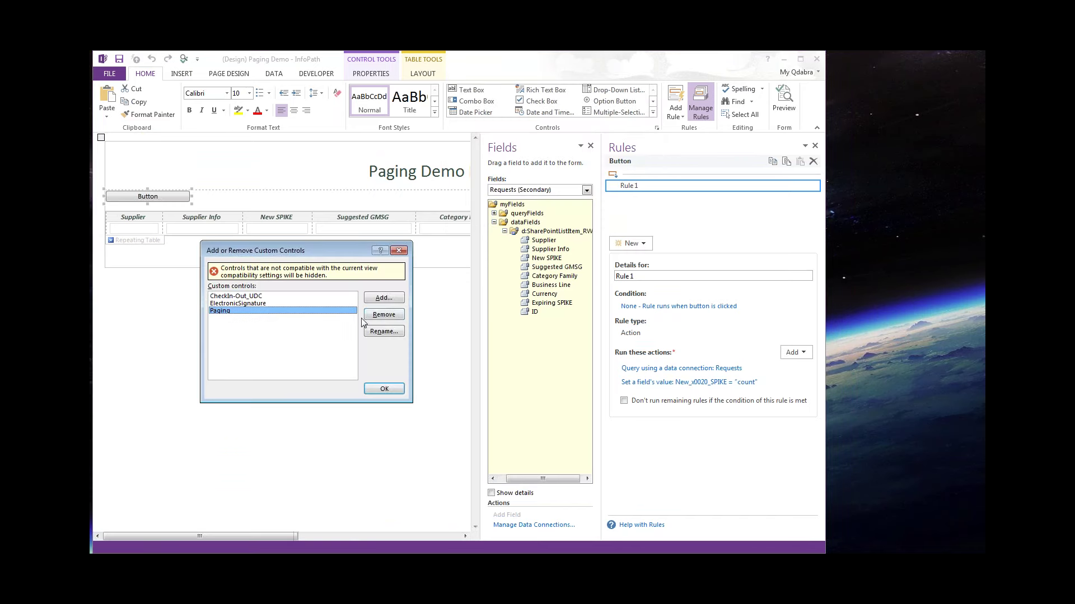
pyautogui.click(392, 316)
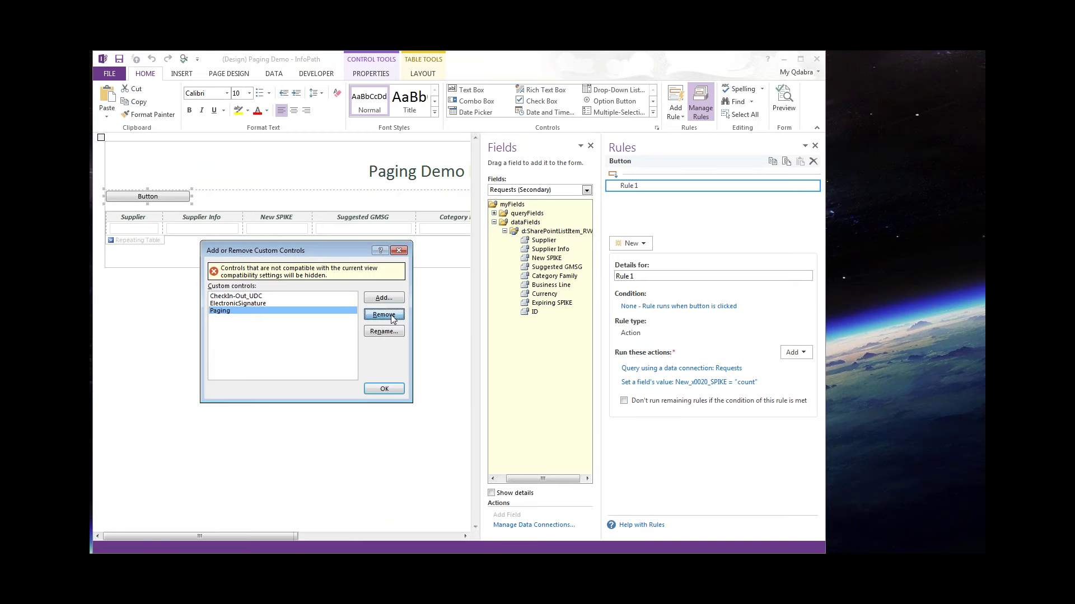
pyautogui.click(526, 340)
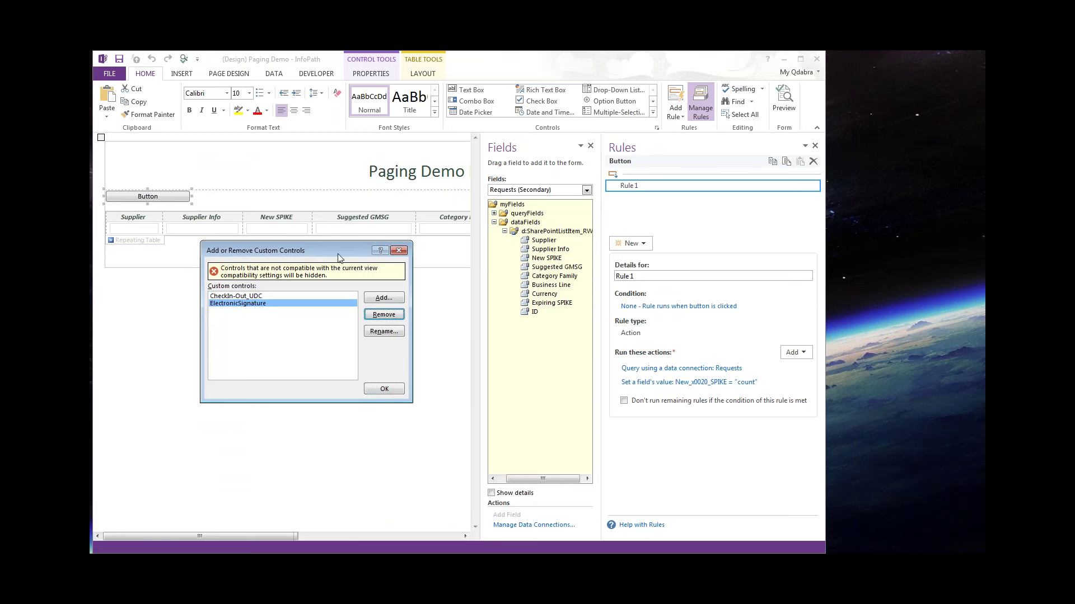
pyautogui.click(385, 390)
# Reopen the custom controls list and start adding a new custom control.
pyautogui.click(653, 114)
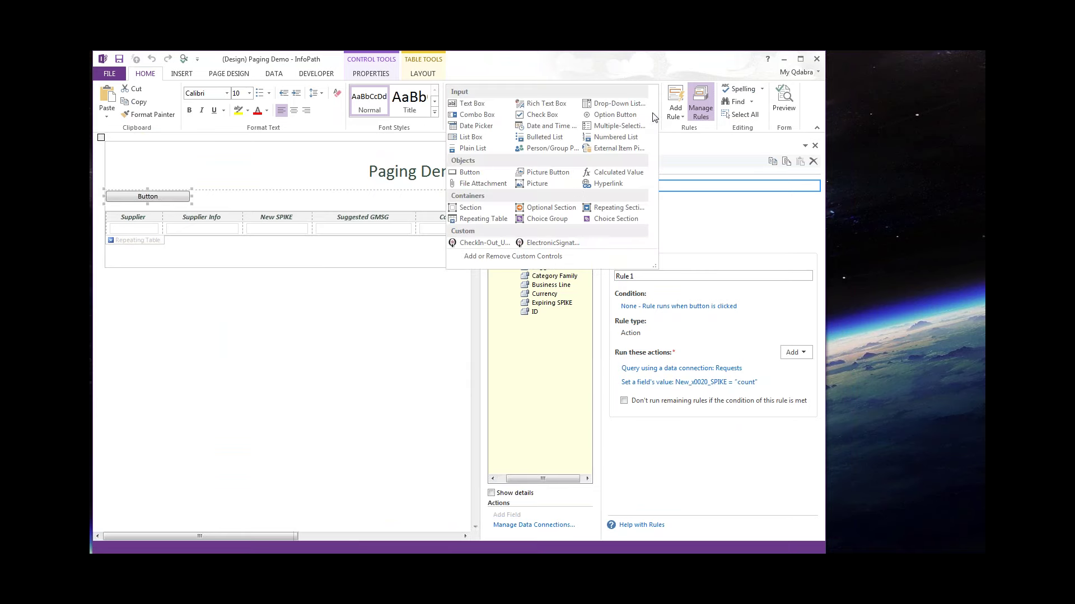
pyautogui.click(542, 258)
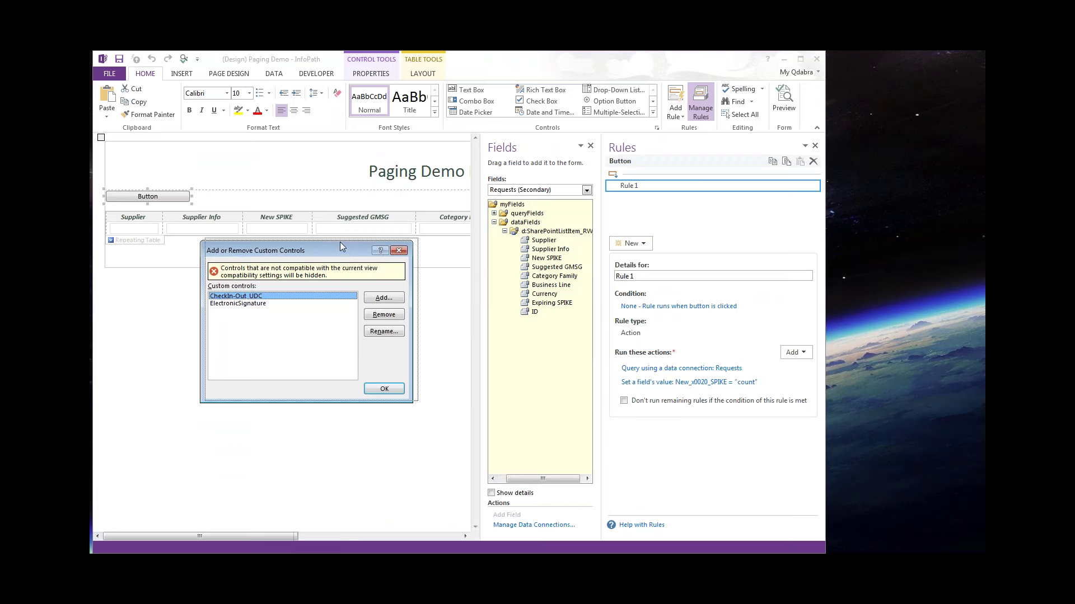
pyautogui.moveTo(336, 248); pyautogui.dragTo(450, 218)
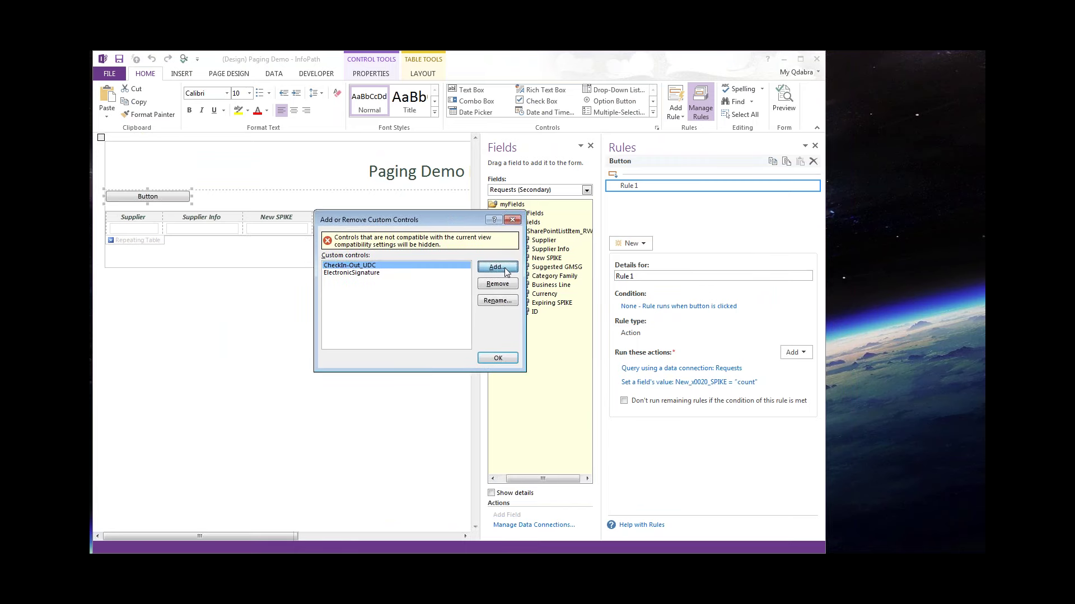
pyautogui.click(505, 269)
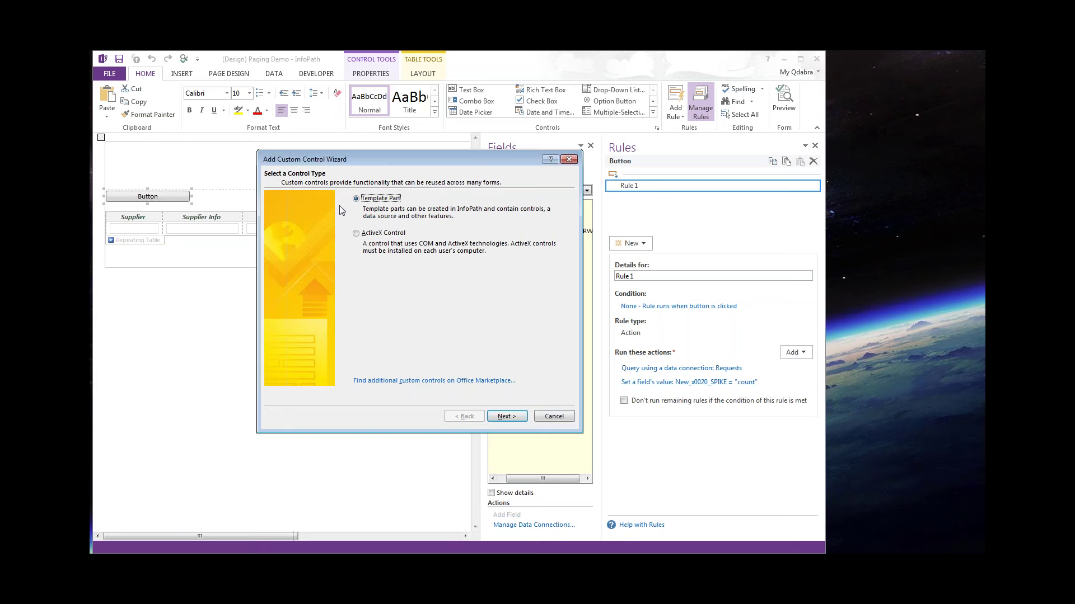
# Add Paging.xtp from the Paging folder as a template-part custom control and verify it in the Controls gallery.
pyautogui.click(503, 417)
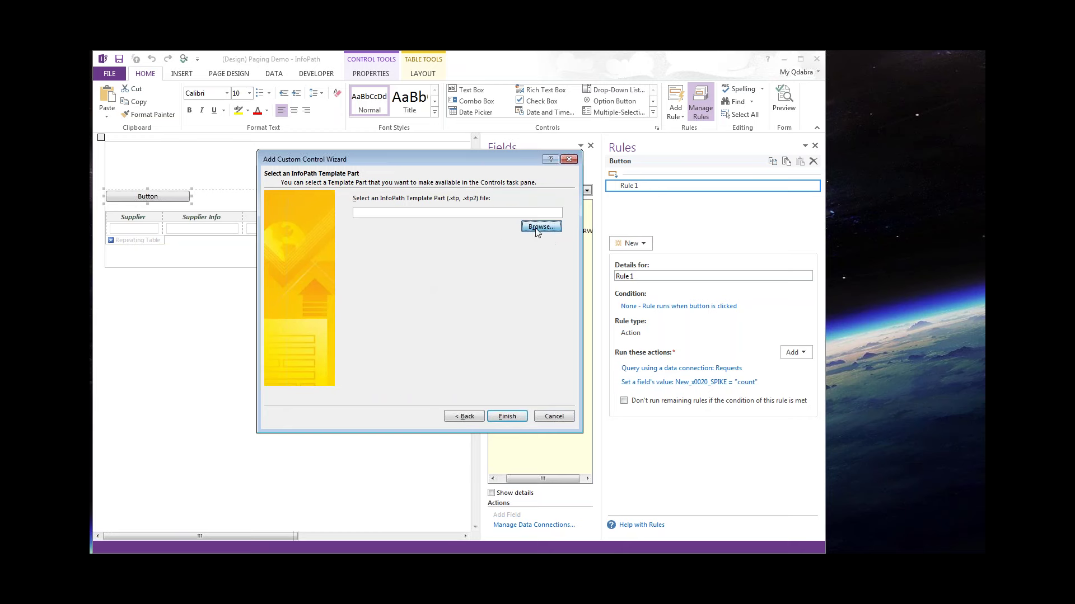
pyautogui.click(538, 227)
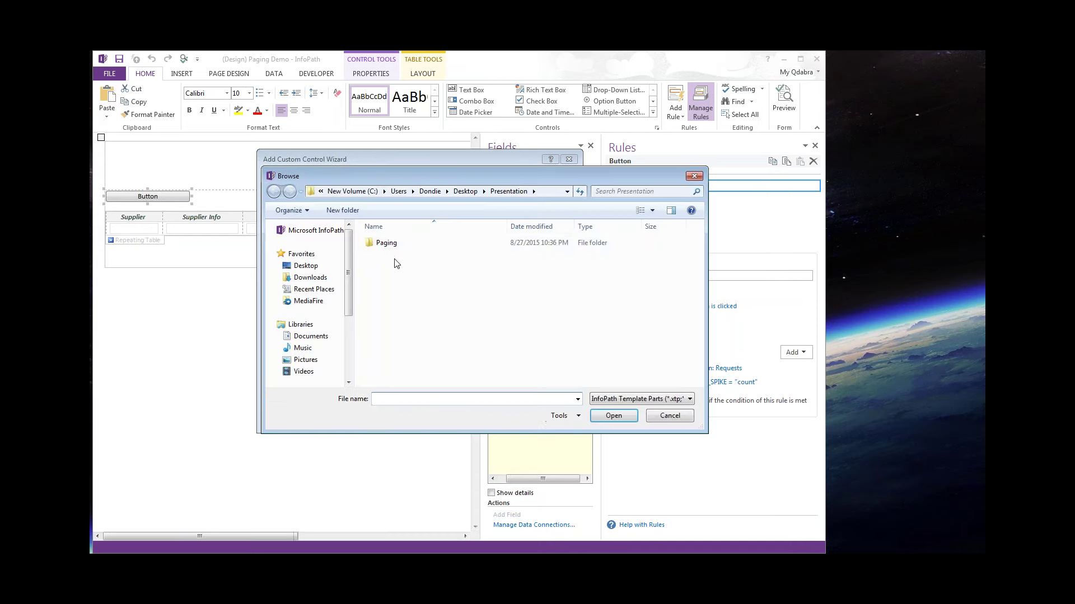
pyautogui.click(380, 245)
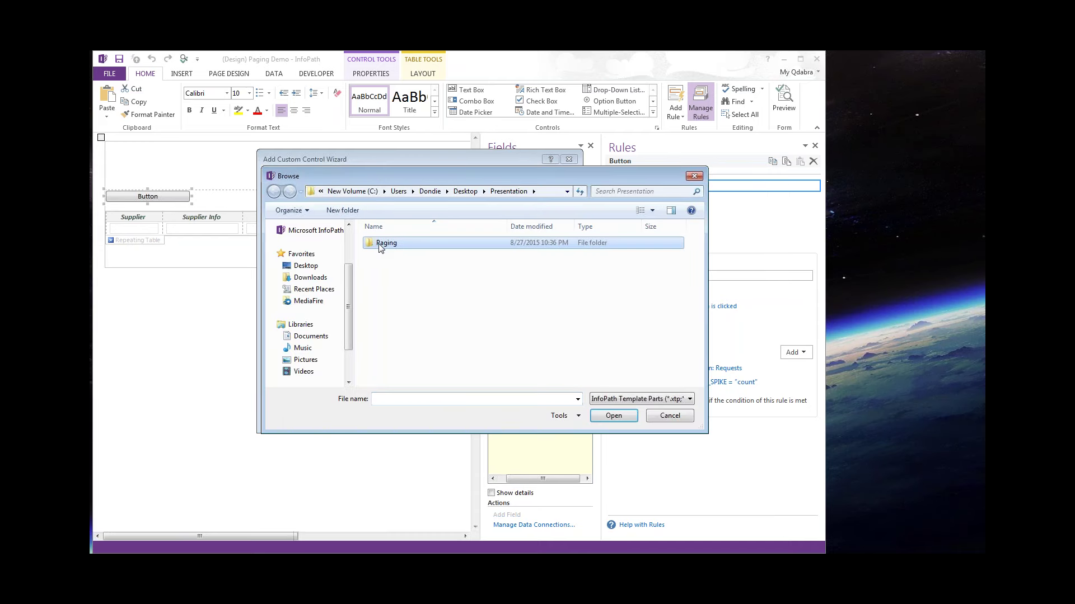
pyautogui.doubleClick(380, 245)
pyautogui.click(379, 245)
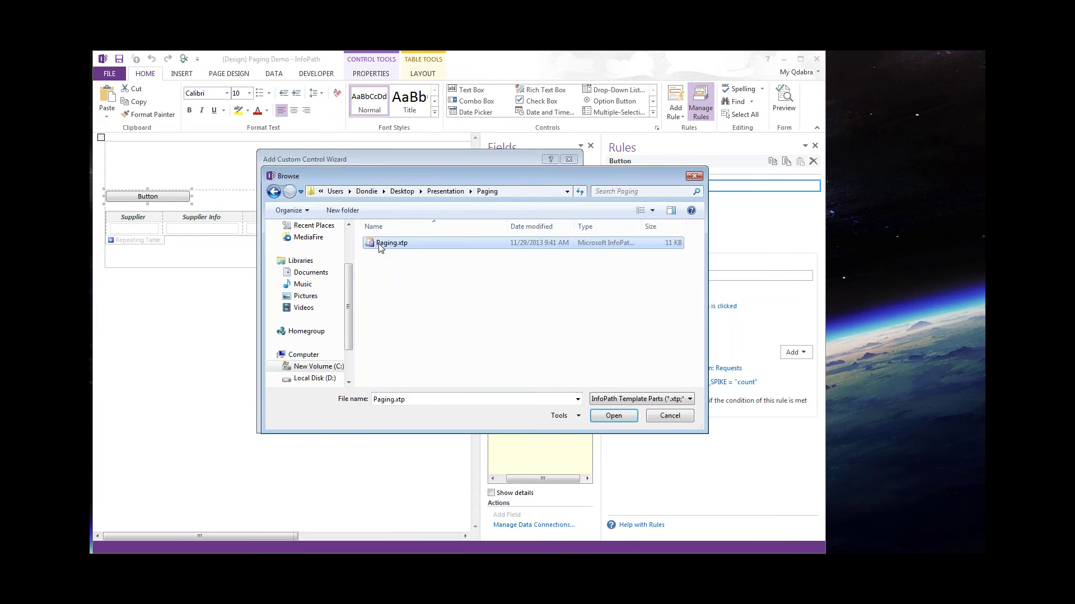
pyautogui.click(615, 416)
pyautogui.click(511, 417)
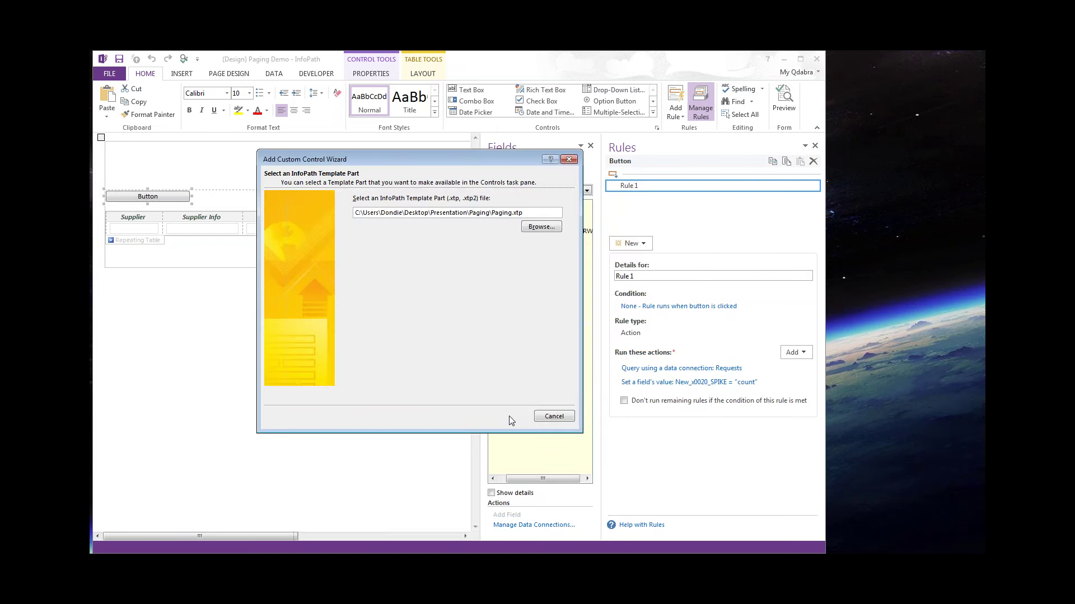
pyautogui.click(554, 416)
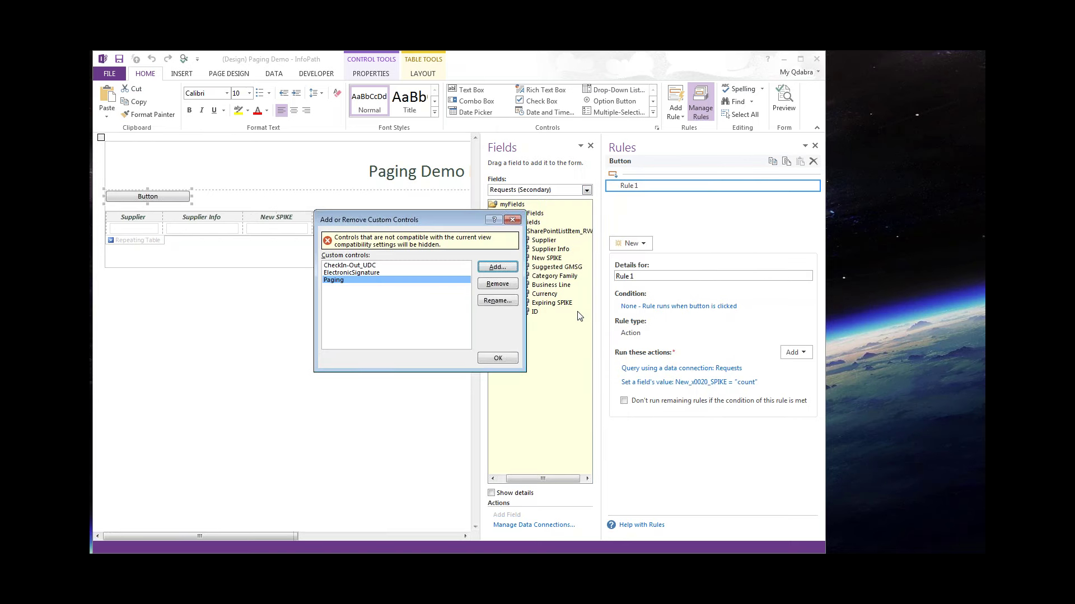
pyautogui.click(493, 357)
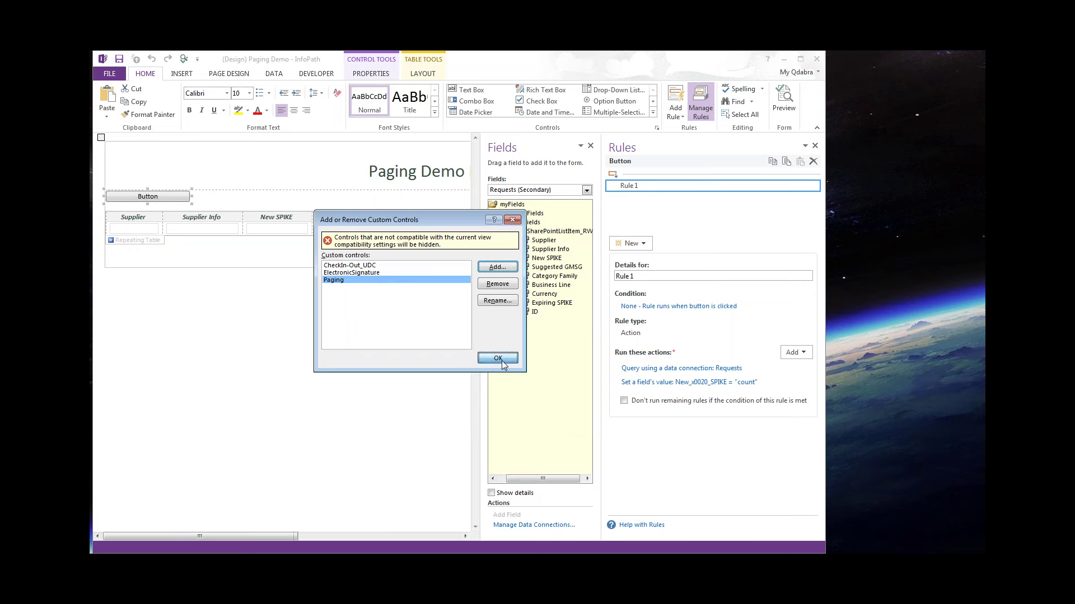
pyautogui.click(653, 113)
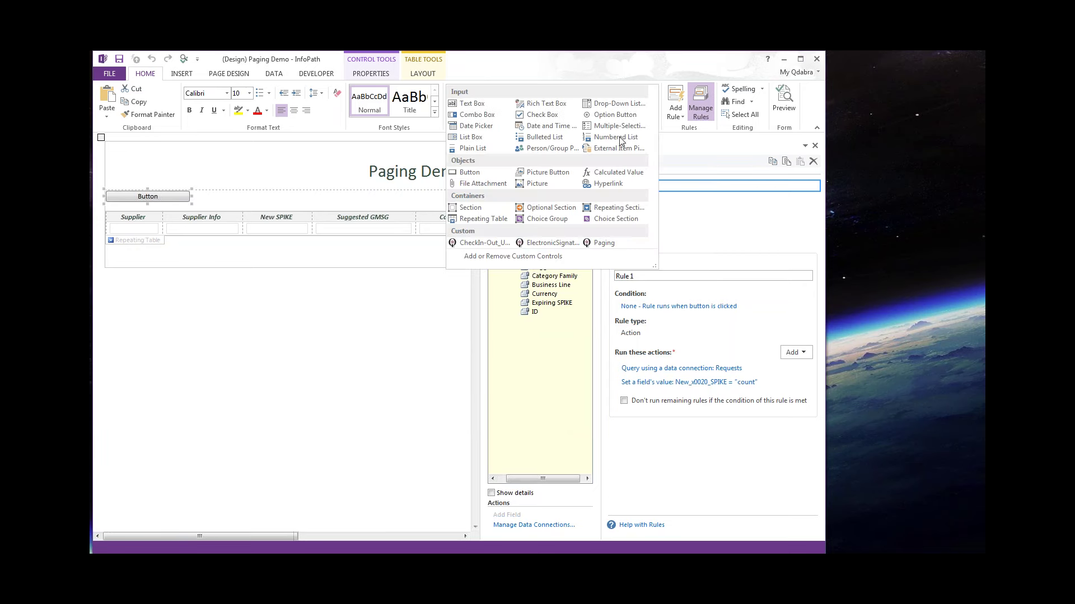
pyautogui.click(310, 259)
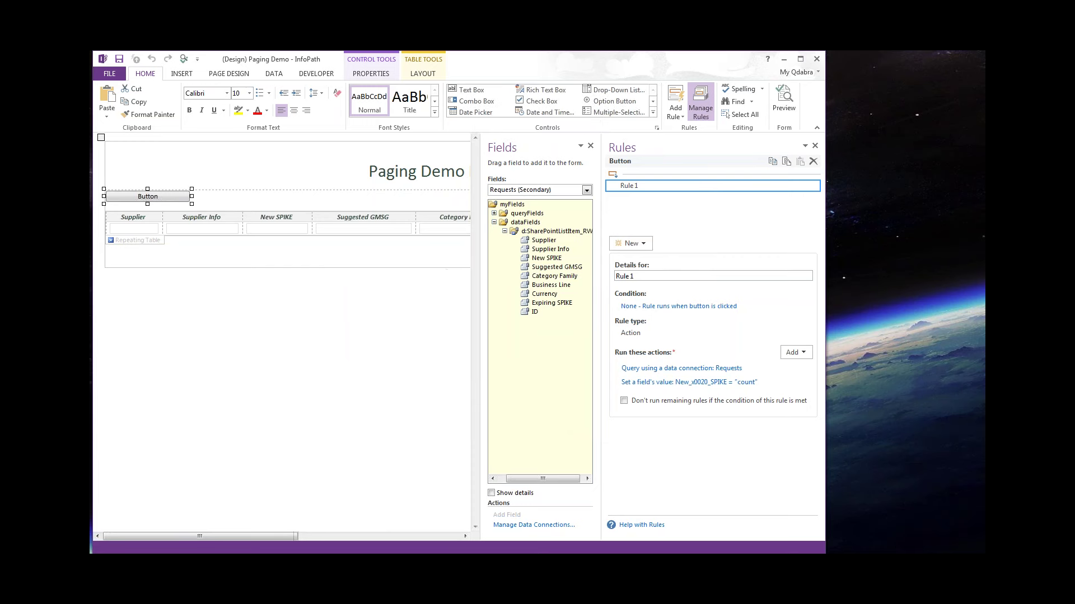
# Insert the Paging control from the full Controls gallery below the repeating table.
pyautogui.click(126, 252)
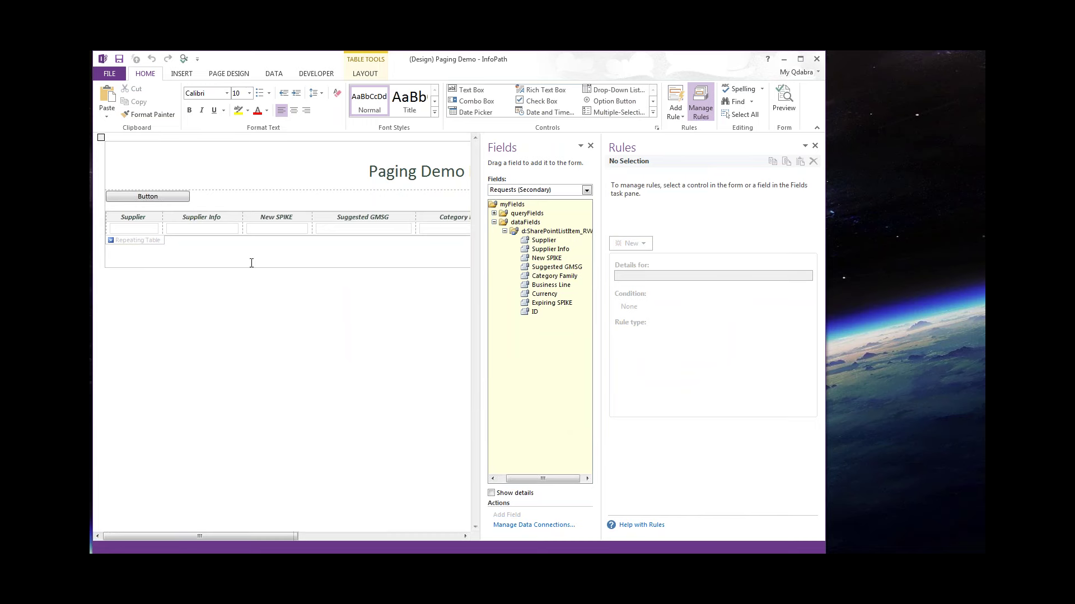
pyautogui.click(653, 113)
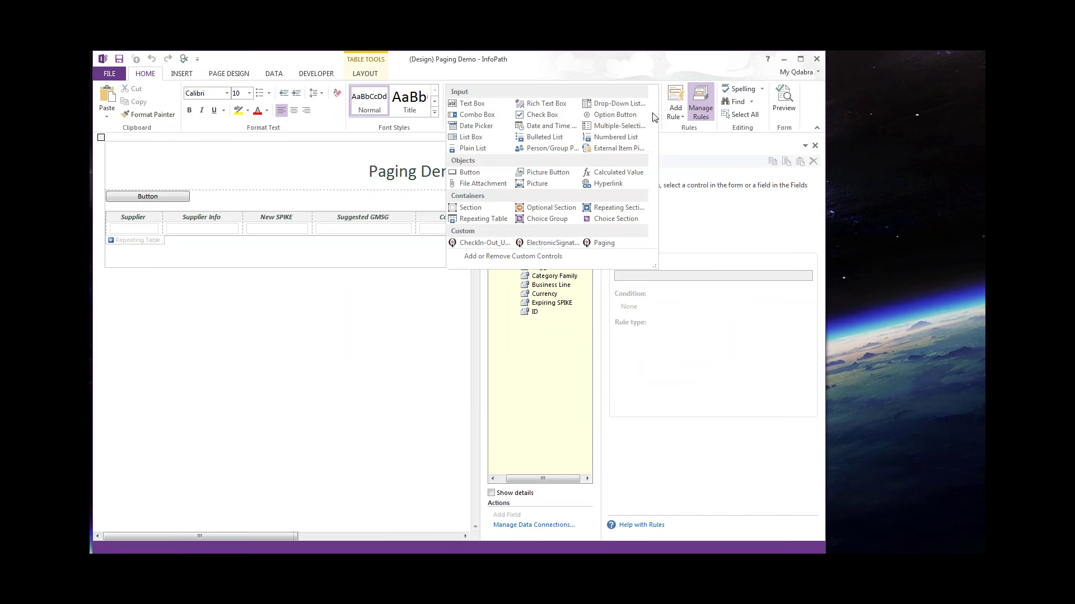
pyautogui.click(611, 241)
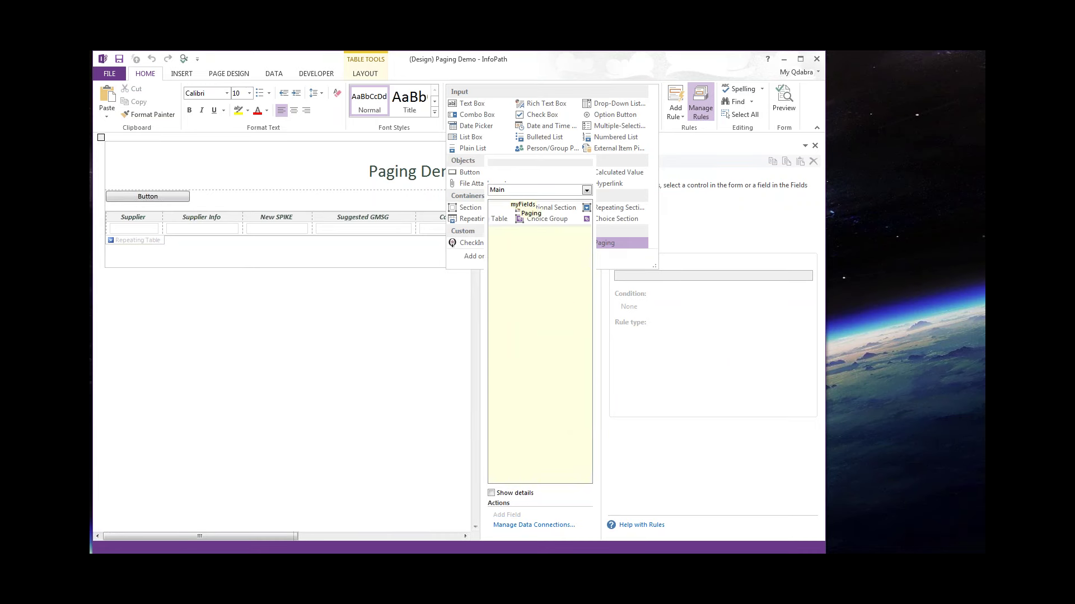
# Inspect the rules on the pager's PageNumber box and last-page button.
pyautogui.click(815, 146)
pyautogui.click(597, 367)
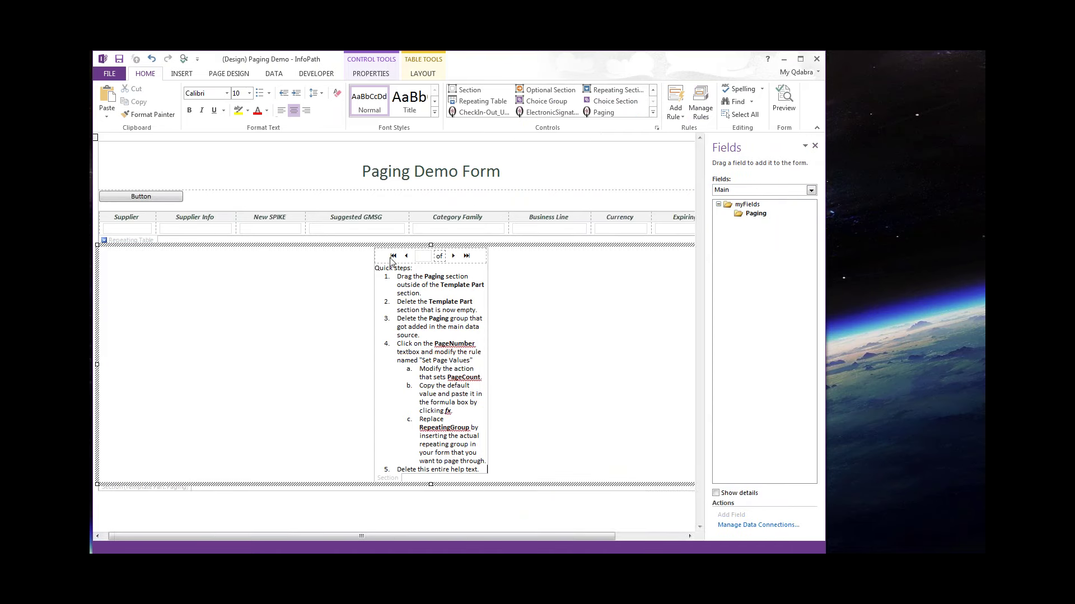
pyautogui.click(393, 263)
pyautogui.click(423, 260)
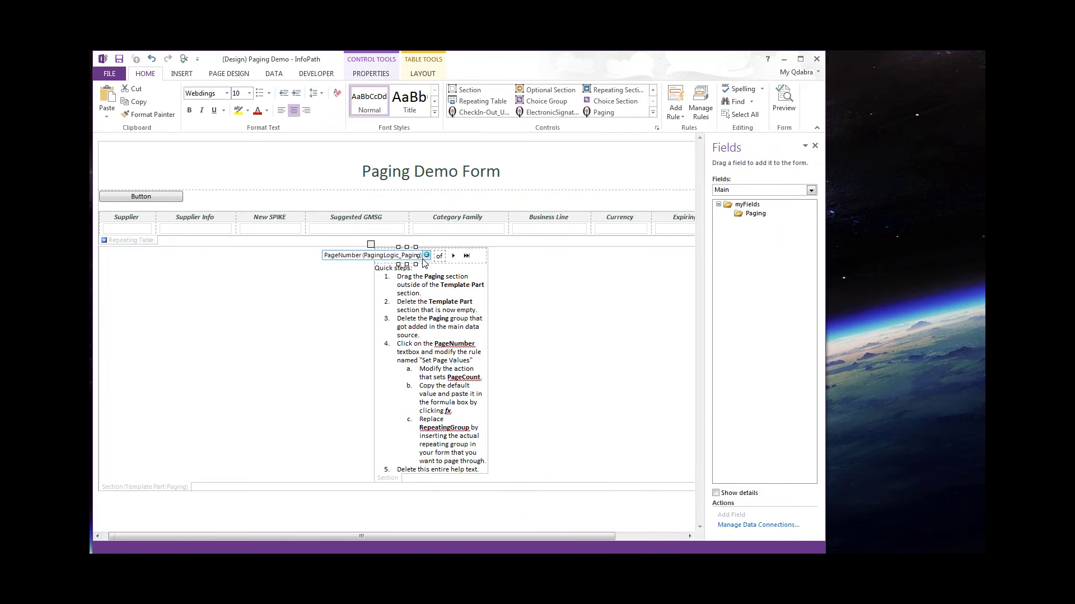
pyautogui.click(466, 256)
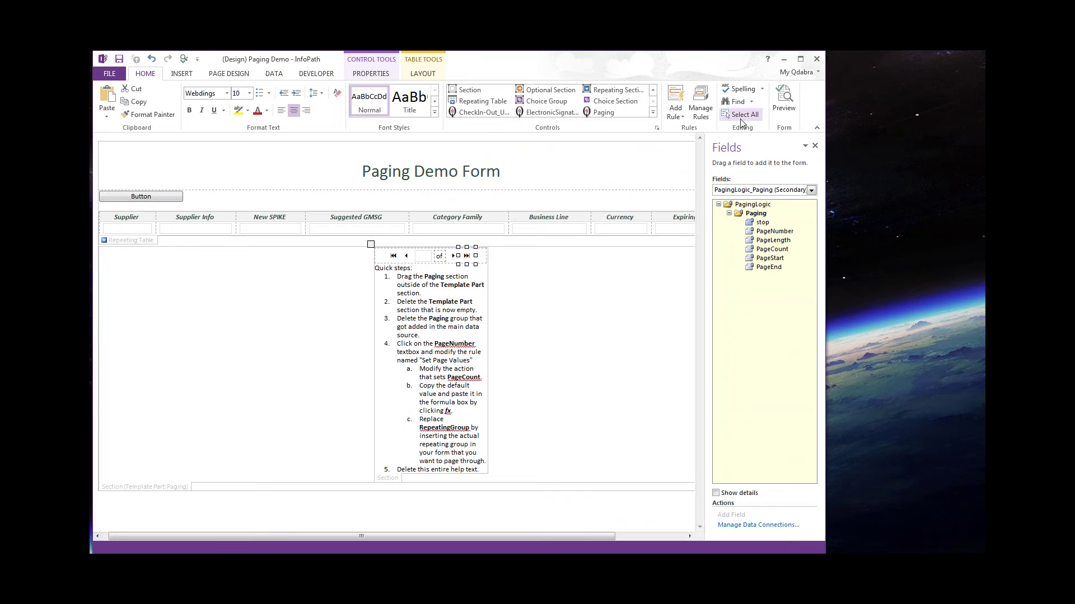
pyautogui.click(710, 99)
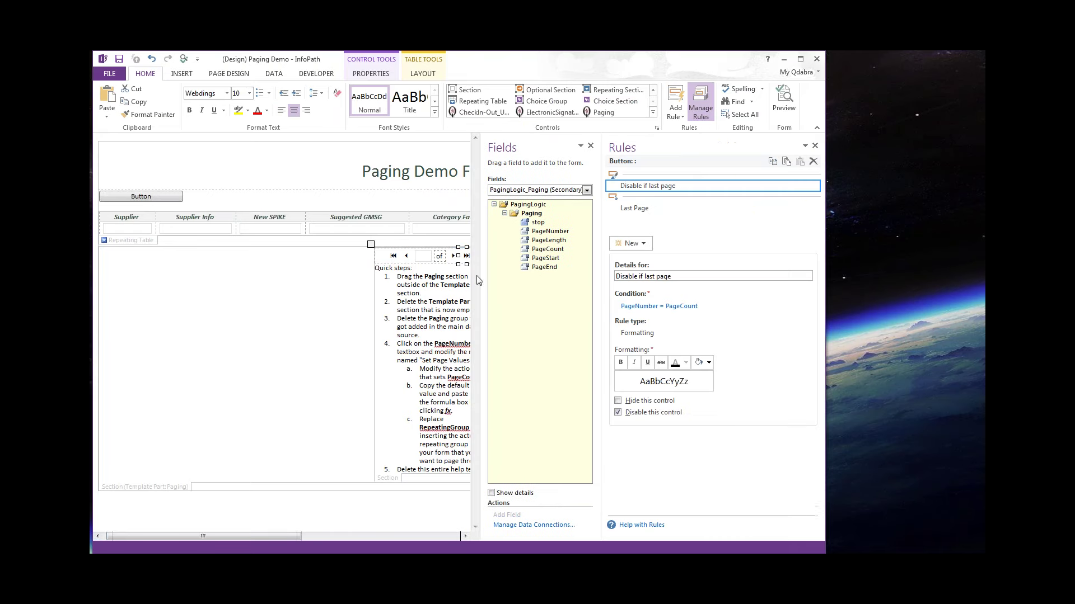
pyautogui.moveTo(296, 535); pyautogui.dragTo(371, 535)
pyautogui.click(277, 258)
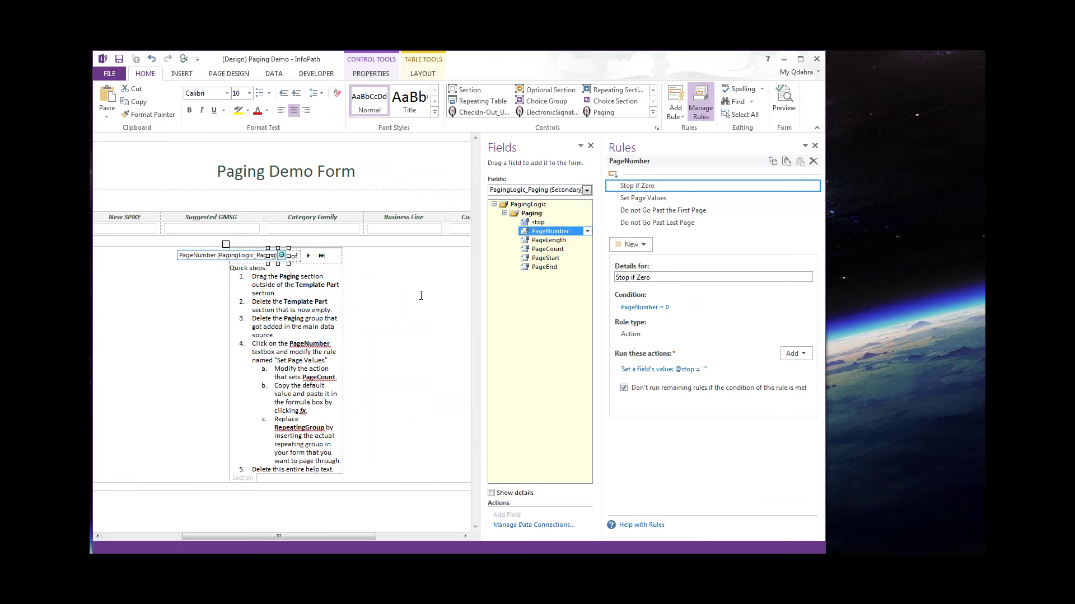
pyautogui.click(421, 296)
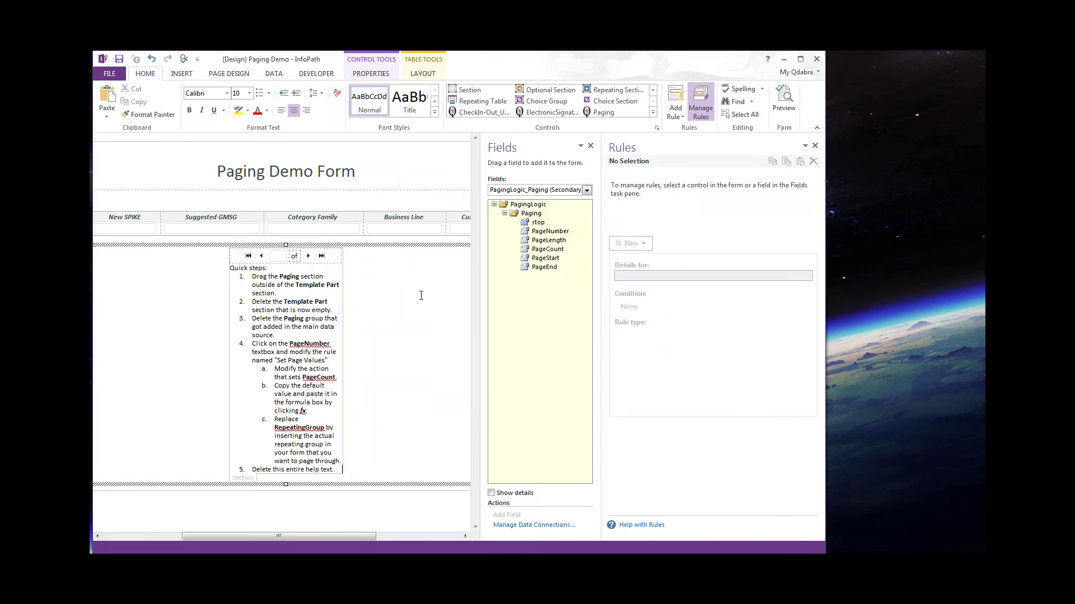
# Widen the Paging section so its quick-steps help text fits.
pyautogui.click(310, 311)
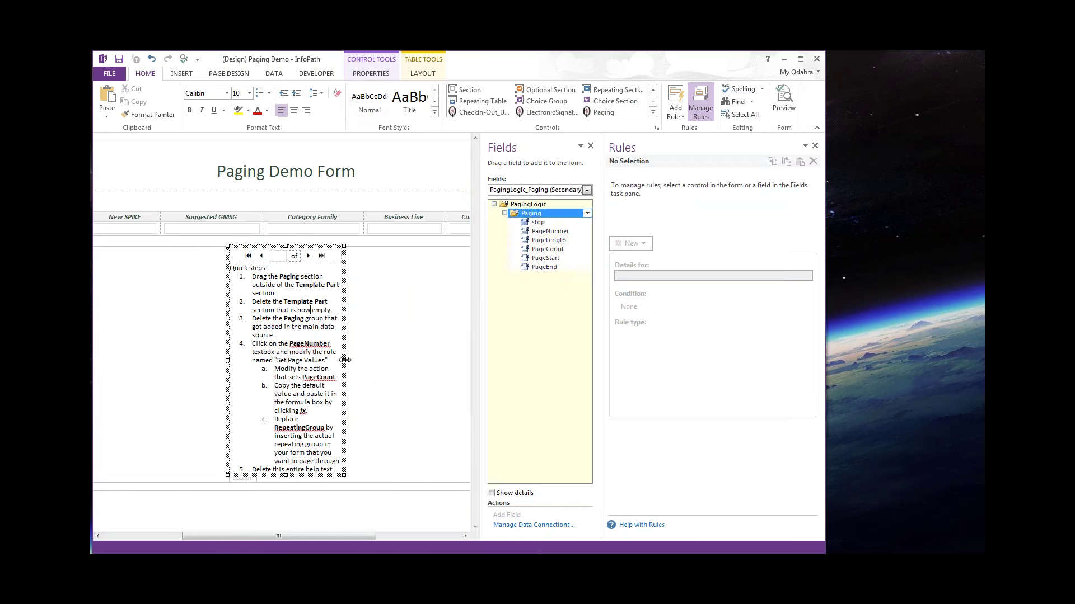
pyautogui.moveTo(346, 360); pyautogui.dragTo(398, 360)
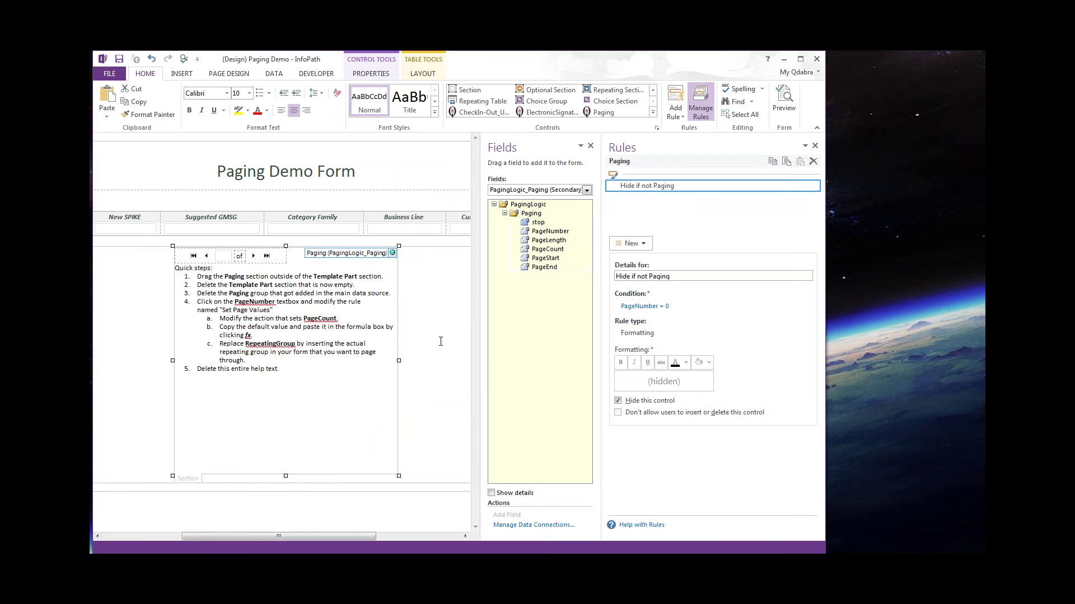
pyautogui.click(310, 312)
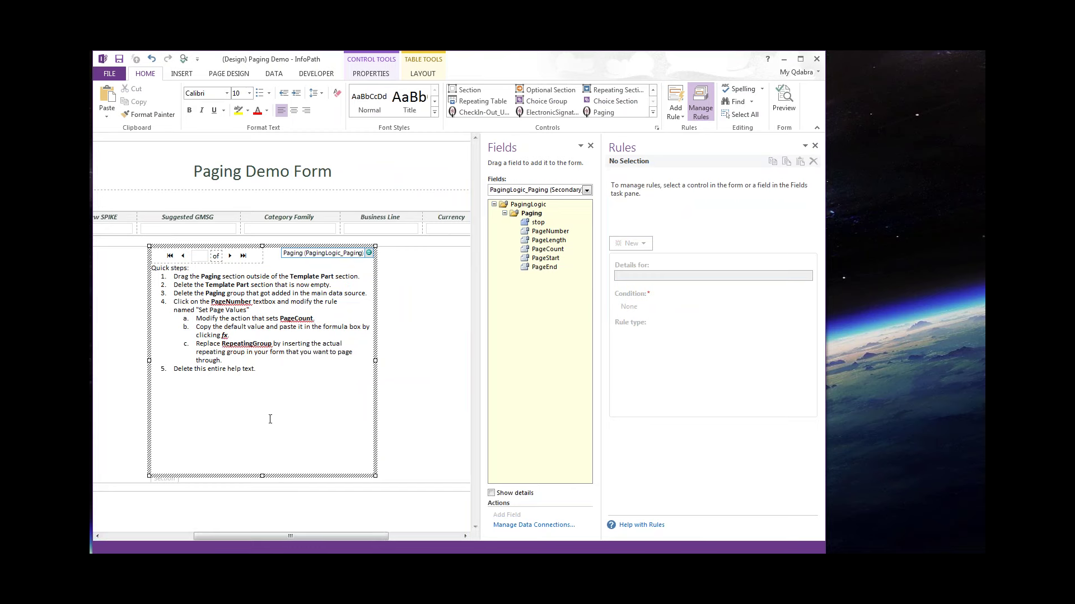
pyautogui.click(170, 482)
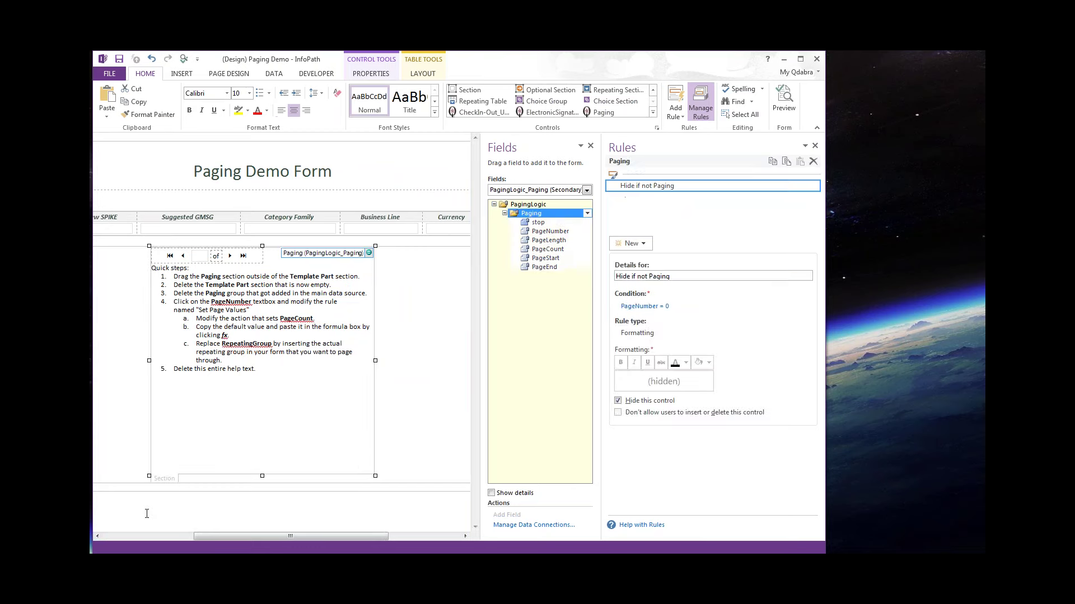
pyautogui.click(128, 536)
# Cut the Paging section out of the Template Part and paste it below.
pyautogui.click(145, 491)
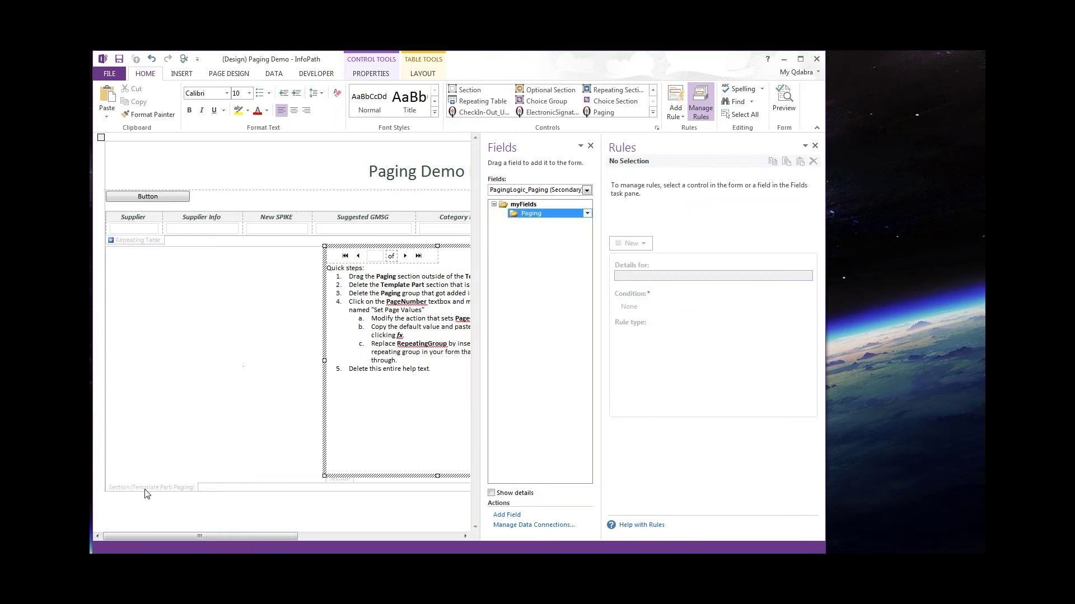
pyautogui.click(337, 480)
pyautogui.rightClick(337, 479)
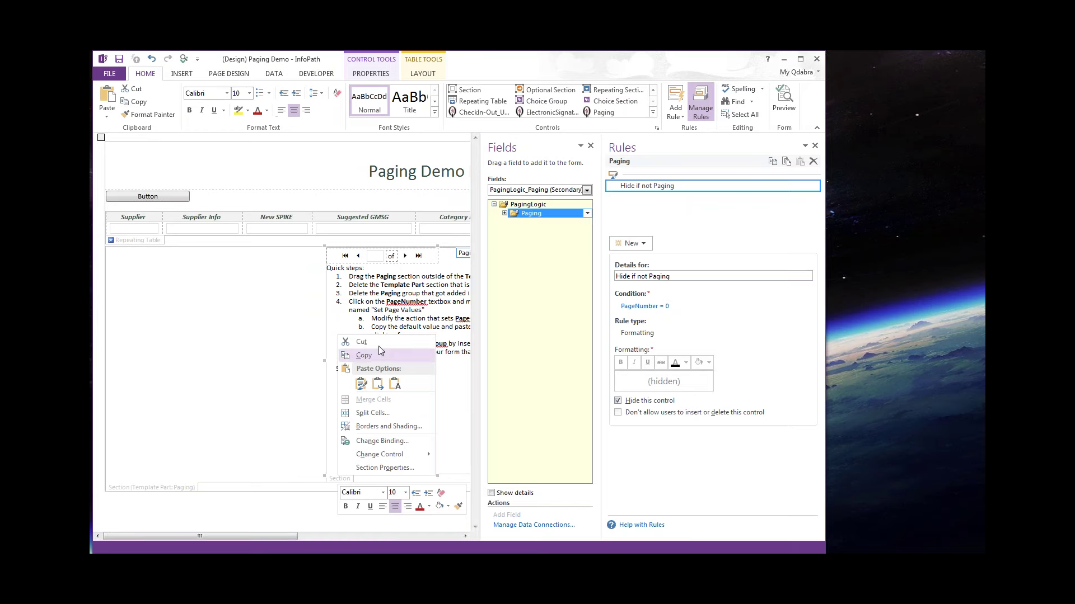
pyautogui.click(378, 340)
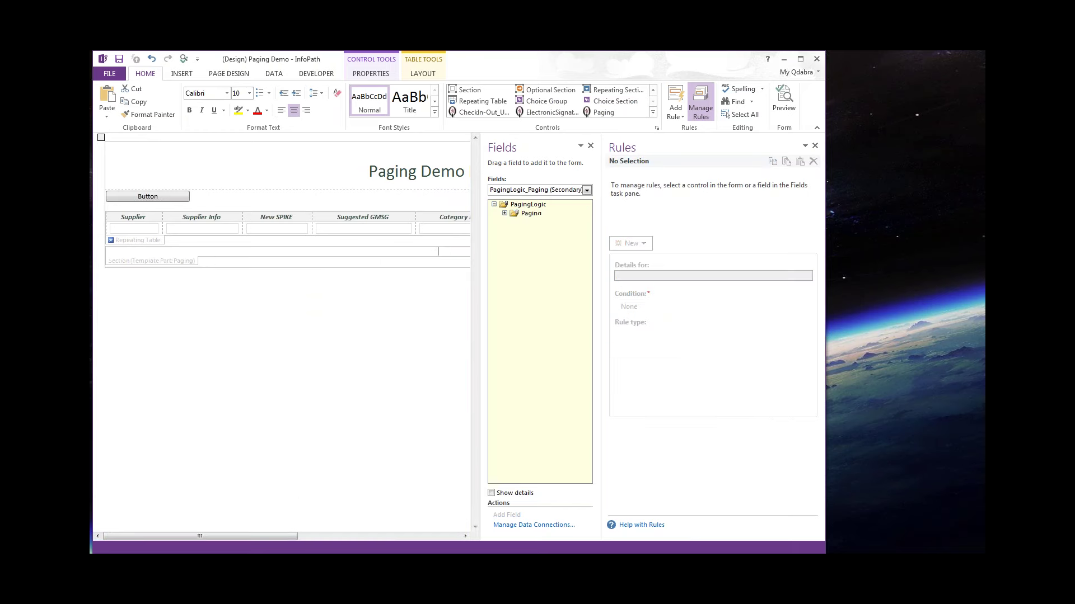
pyautogui.click(214, 261)
pyautogui.hotkey('ctrl', 'v')
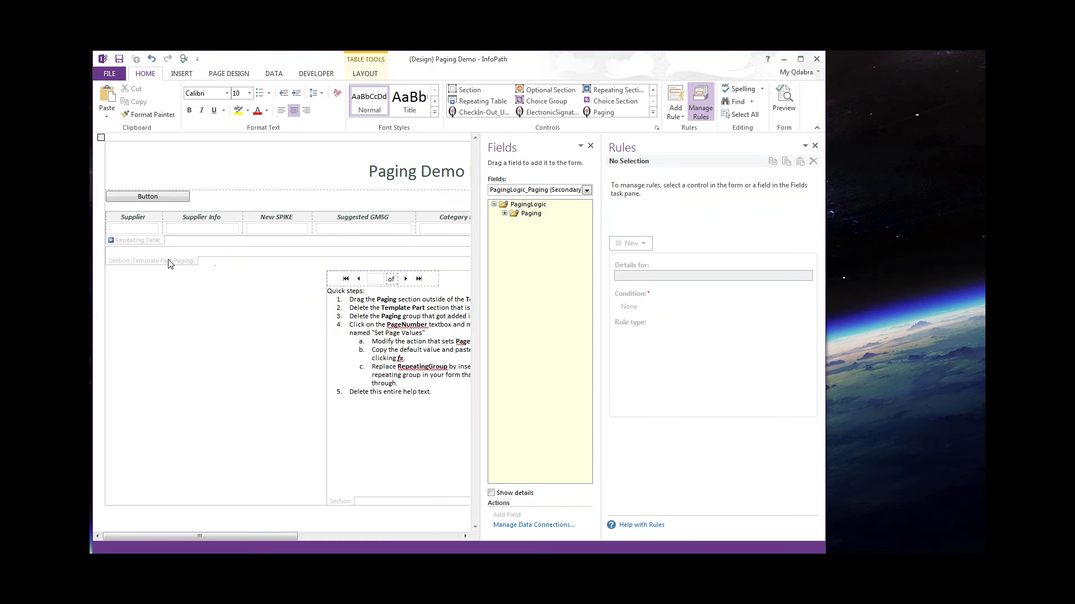
# Delete the now-empty Template Part section.
pyautogui.click(175, 258)
pyautogui.press('Delete')
pyautogui.moveTo(289, 538); pyautogui.dragTo(375, 536)
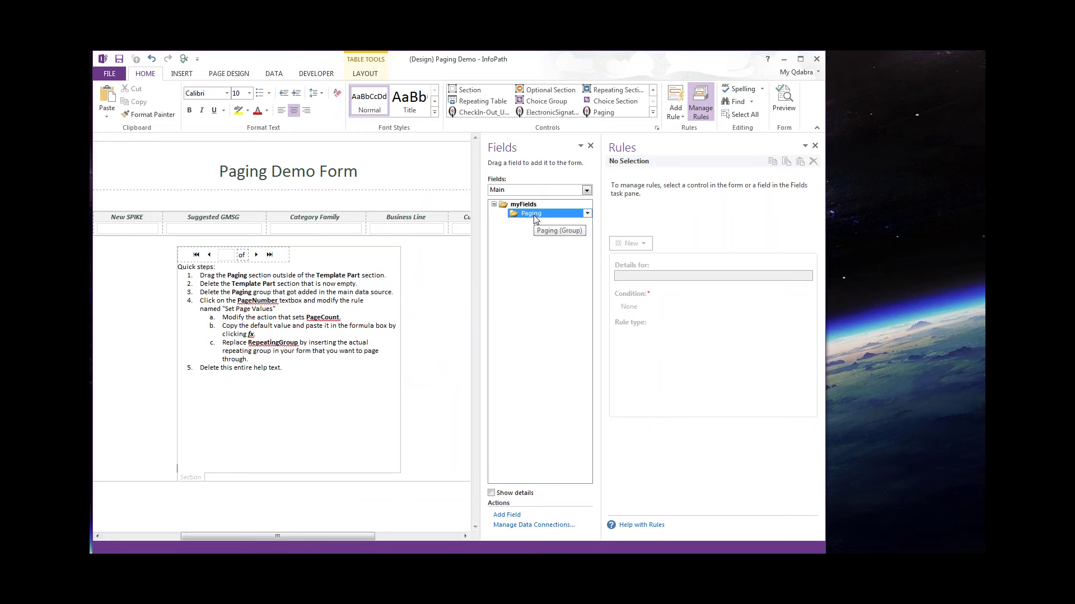
# Delete the Paging group from the main data source.
pyautogui.rightClick(536, 220)
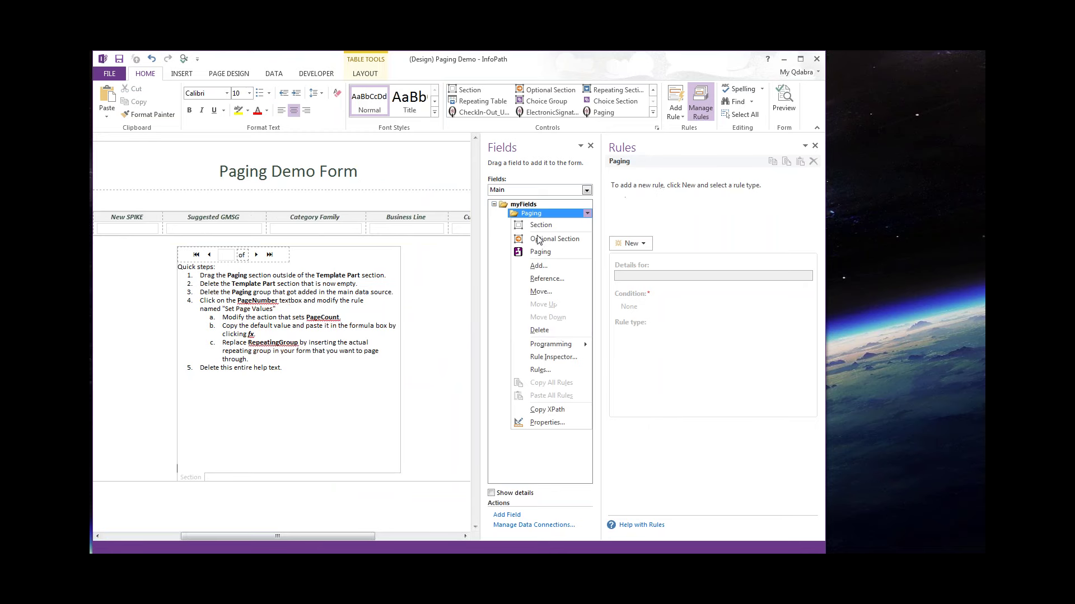
pyautogui.click(557, 331)
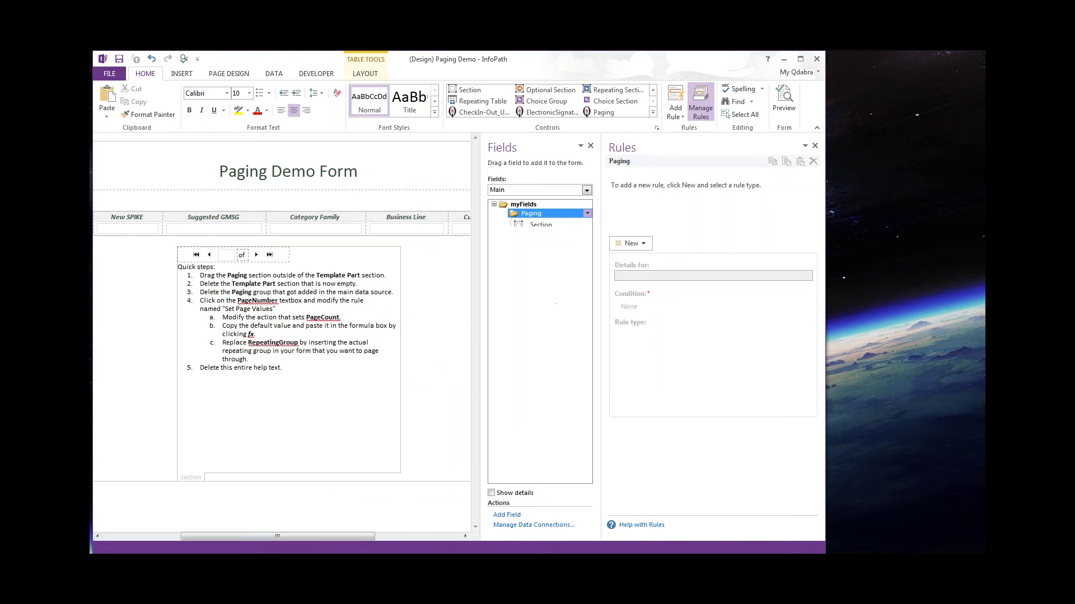
pyautogui.click(521, 342)
pyautogui.click(324, 371)
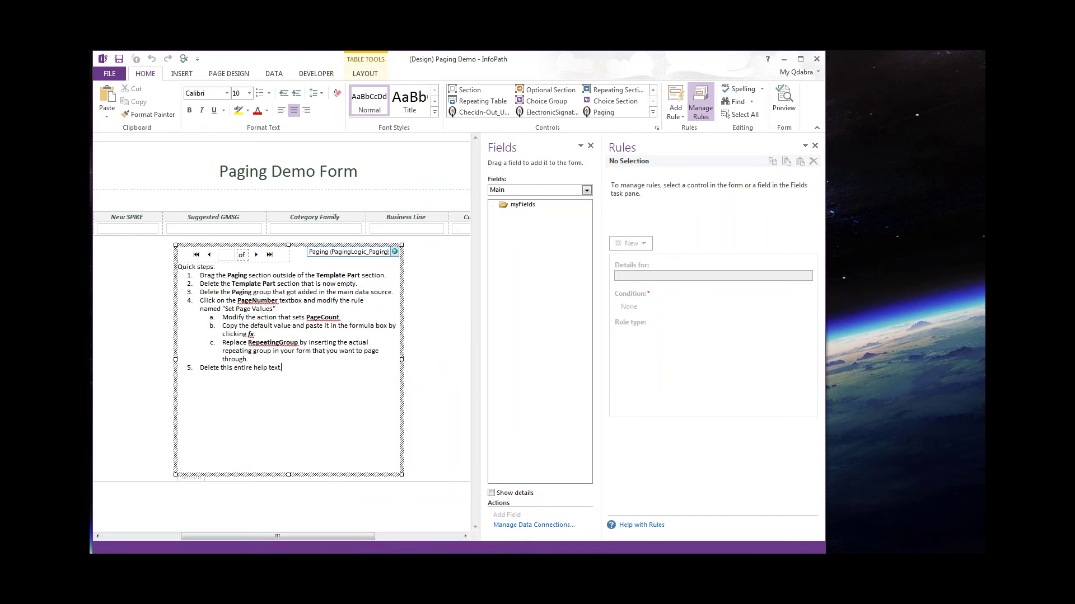
# Show the PagingLogic_Paging source's Paging group fields and select the pager's page-number box.
pyautogui.click(299, 343)
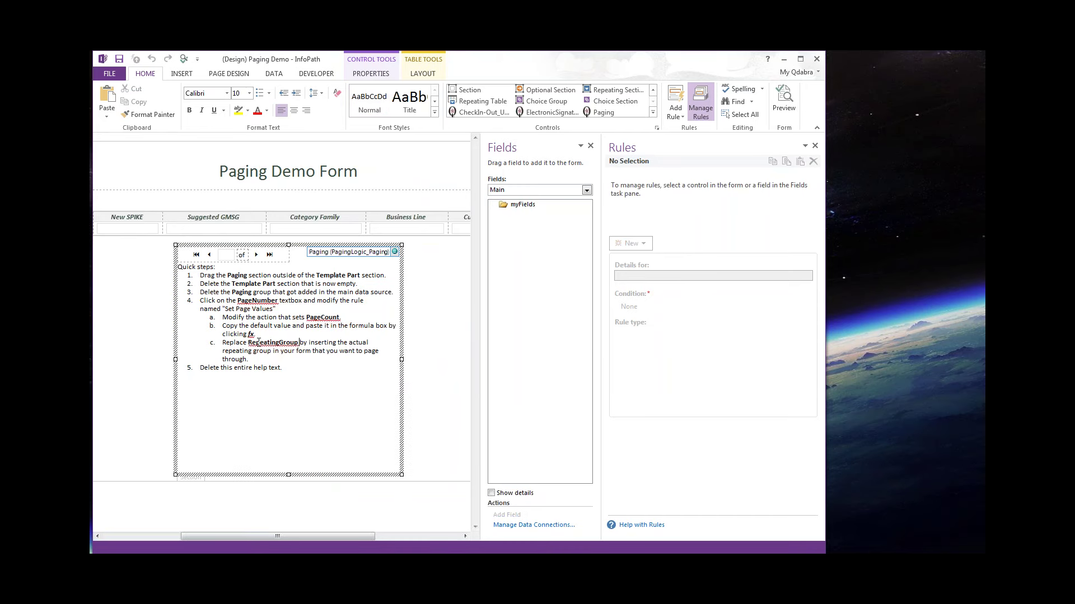
pyautogui.click(552, 188)
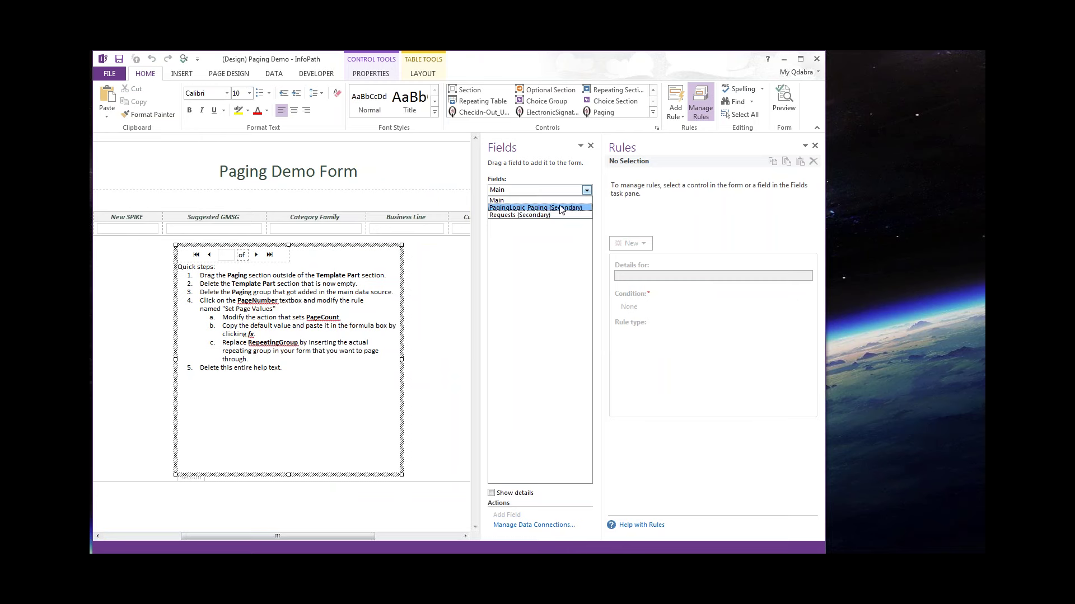
pyautogui.click(562, 208)
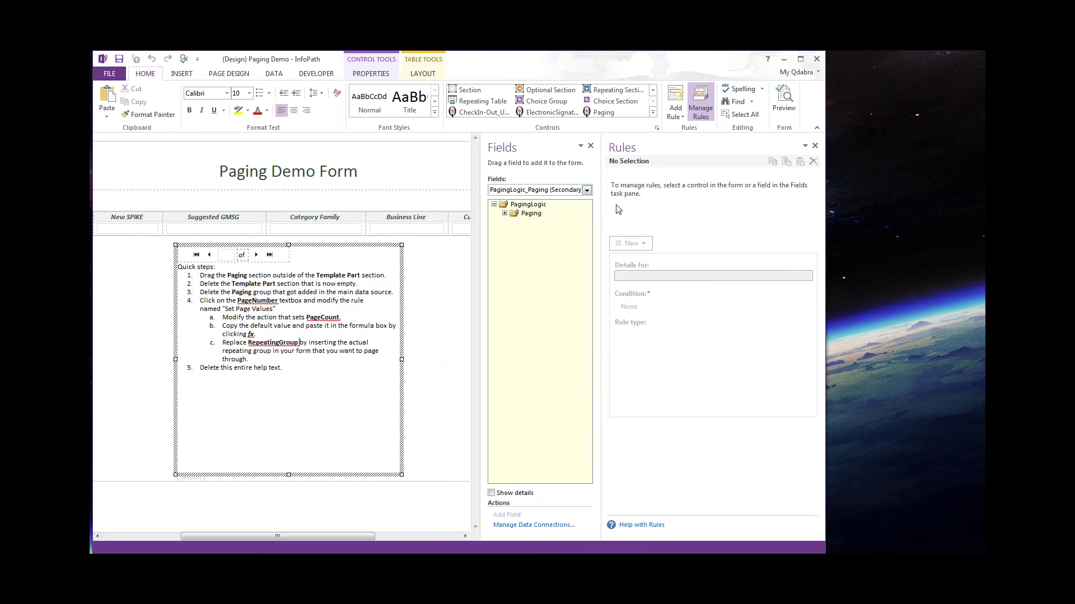
pyautogui.click(504, 214)
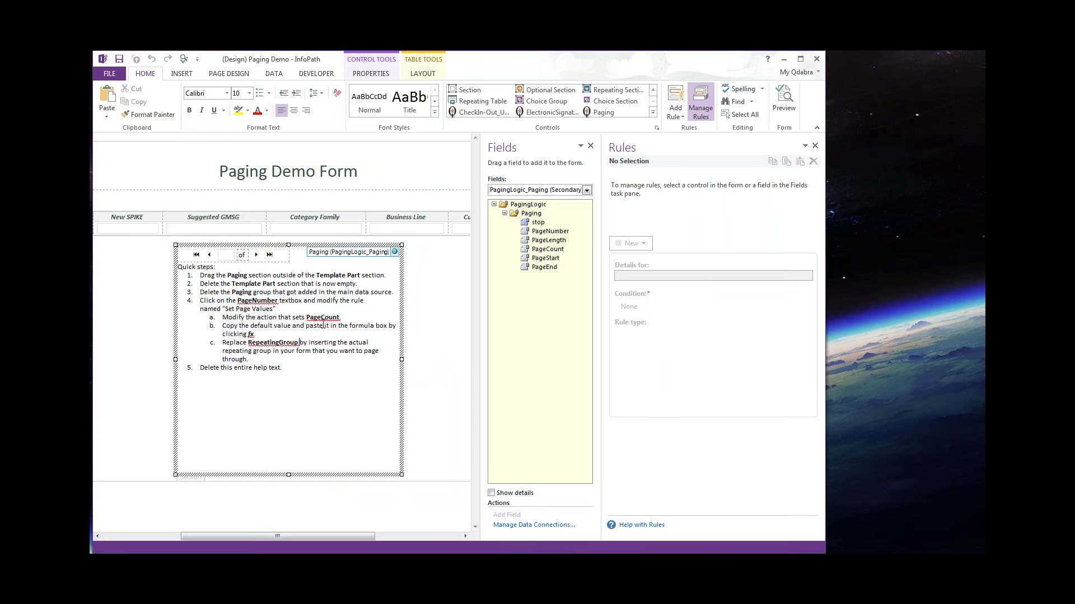
pyautogui.click(226, 256)
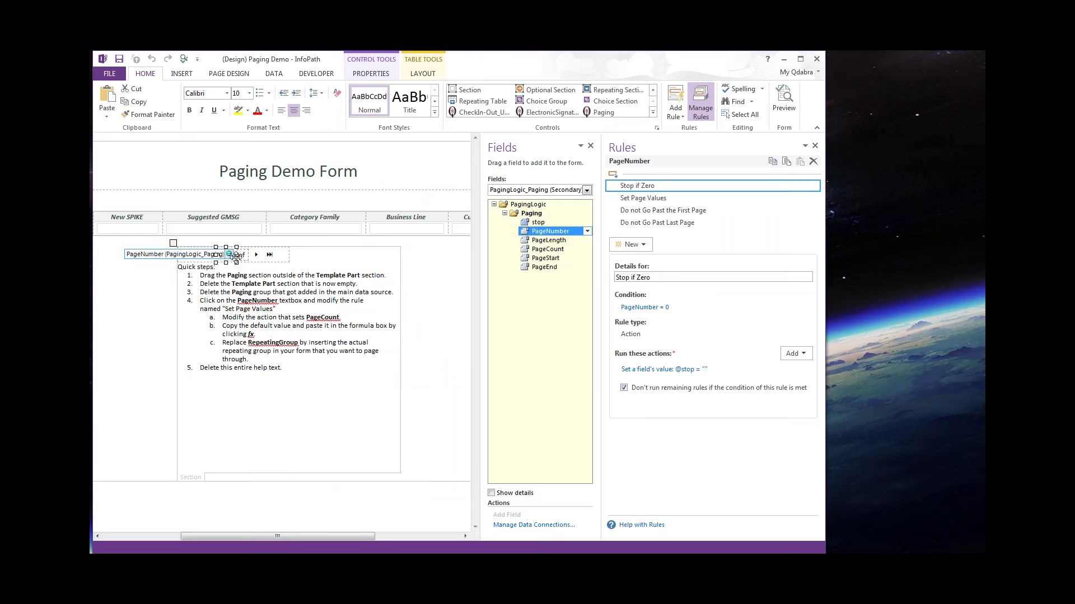
pyautogui.click(236, 310)
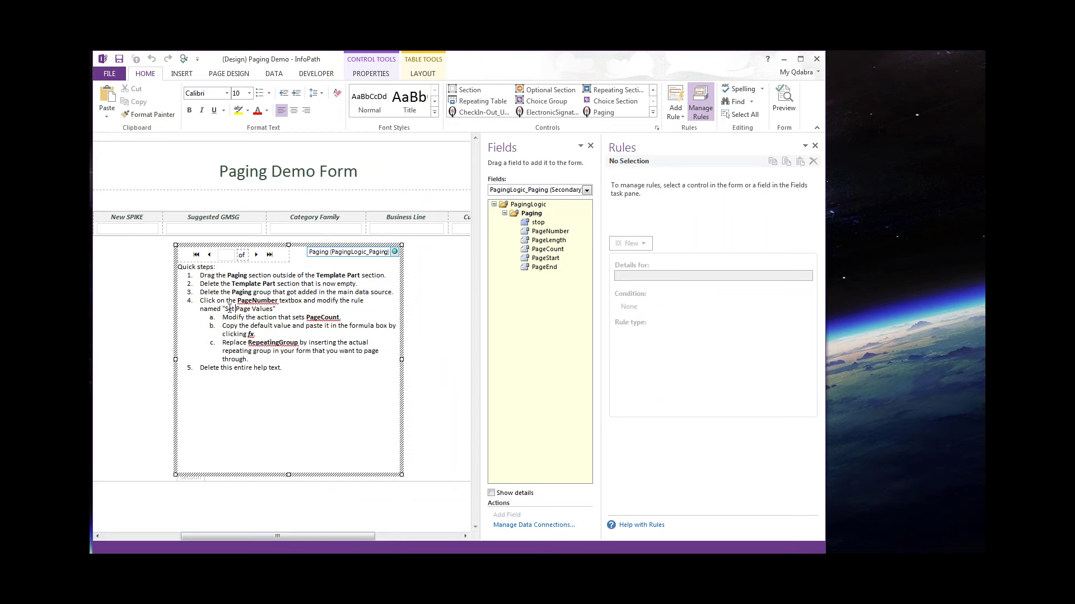
# Move the Set Page Values rule's PageCount expression into the formula editor.
pyautogui.click(235, 256)
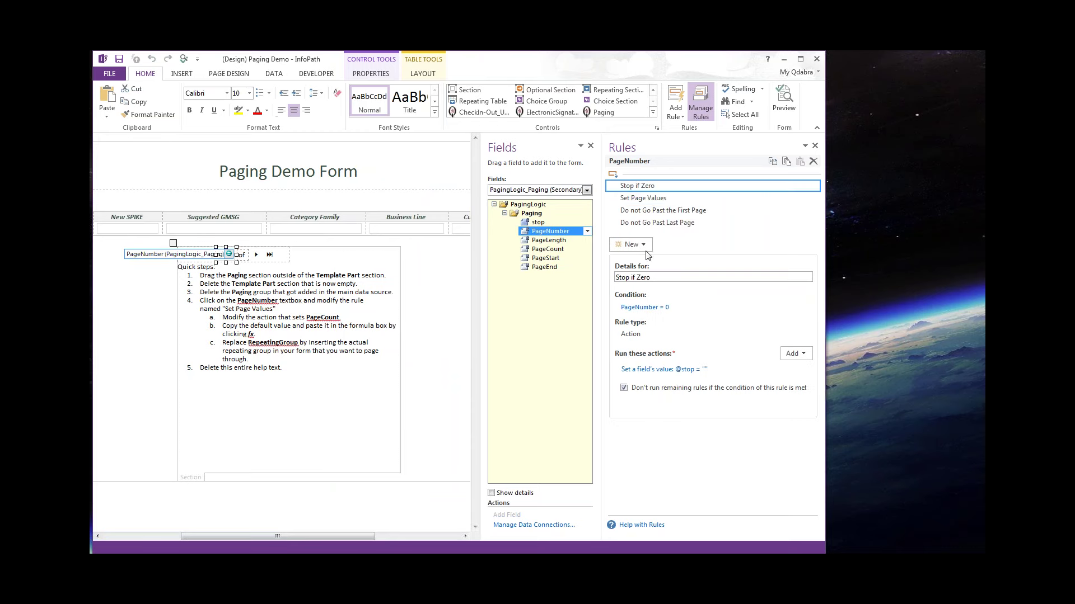
pyautogui.click(669, 199)
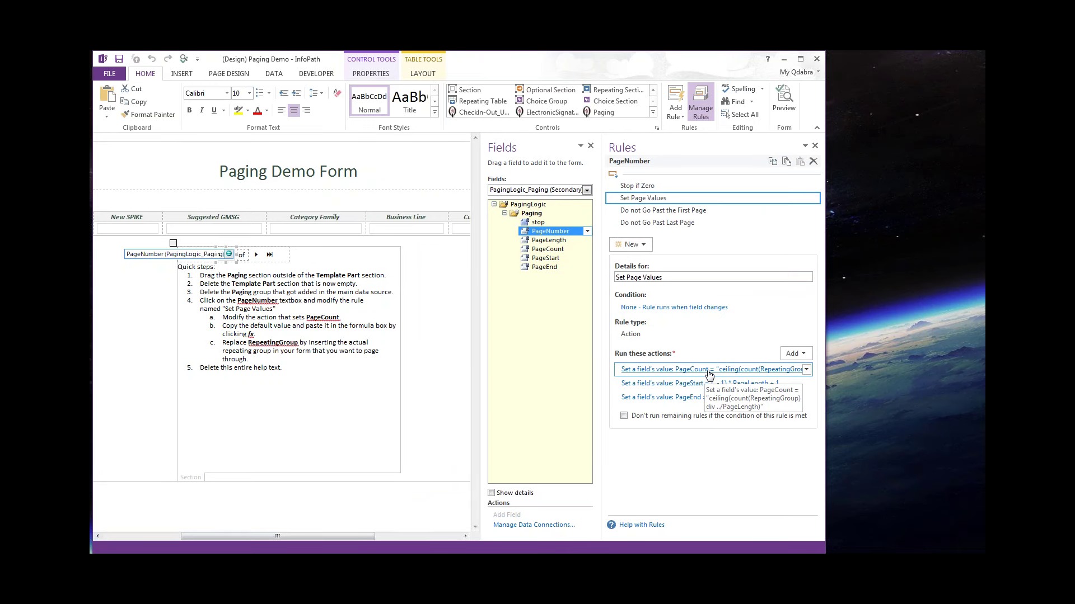
pyautogui.click(709, 374)
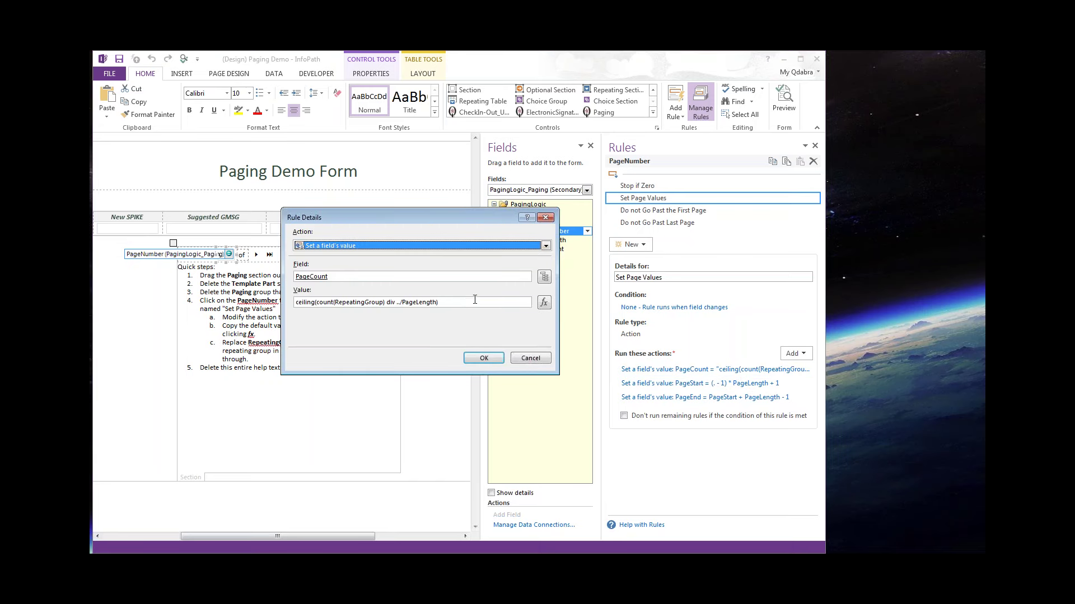
pyautogui.click(476, 301)
pyautogui.hotkey('ctrl', 'a')
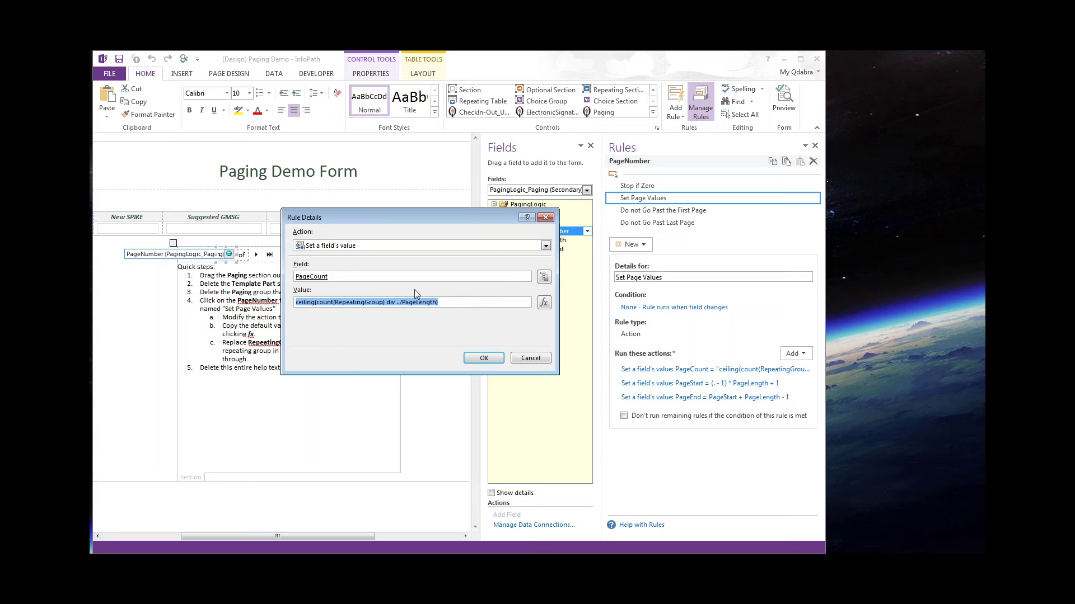
pyautogui.hotkey('ctrl', 'x')
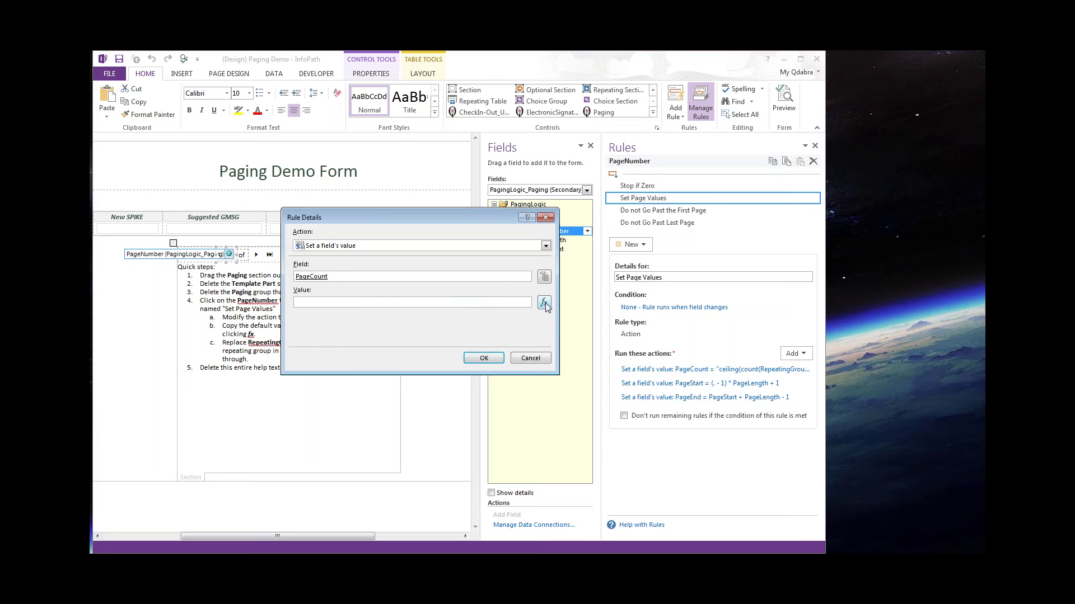
pyautogui.click(545, 302)
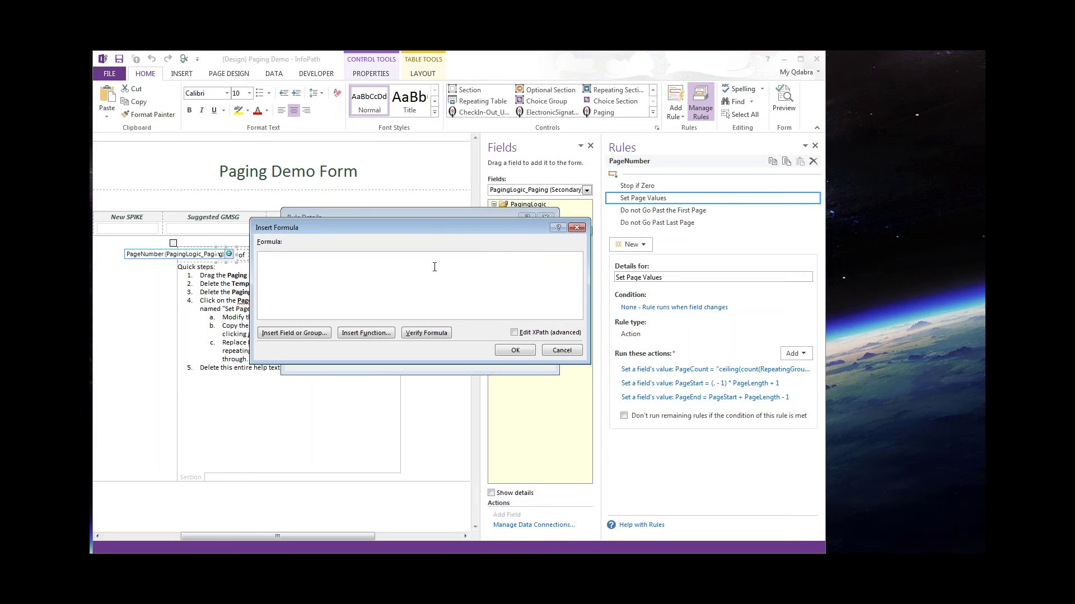
pyautogui.hotkey('ctrl', 'v')
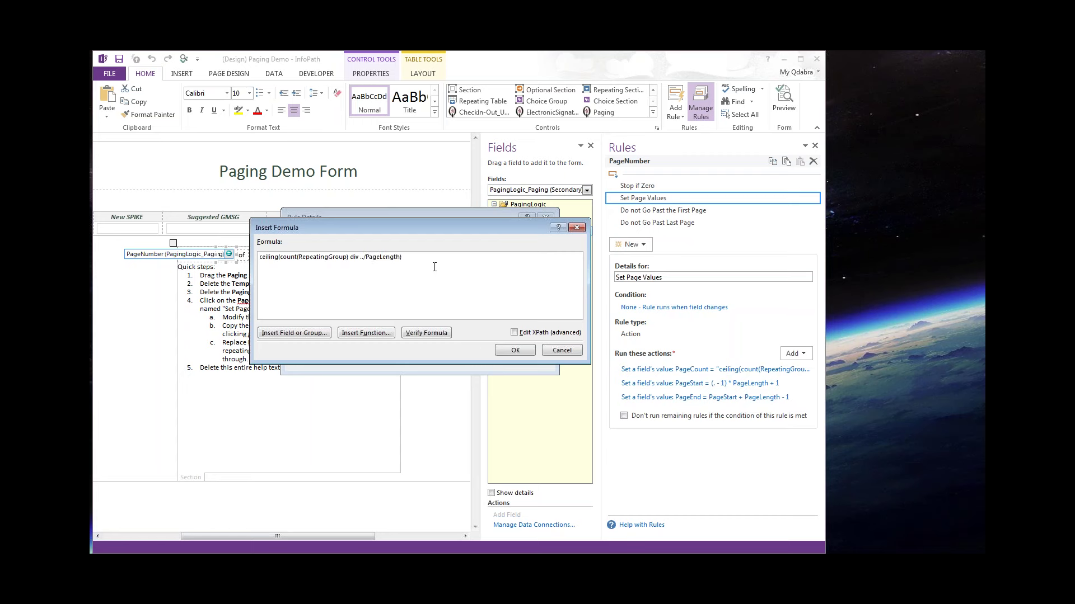
# Replace RepeatingGroup with Requests > dataFields > SharePointListItem_RW and verify the formula.
pyautogui.doubleClick(321, 257)
pyautogui.click(476, 285)
pyautogui.doubleClick(328, 259)
pyautogui.click(301, 334)
pyautogui.click(396, 225)
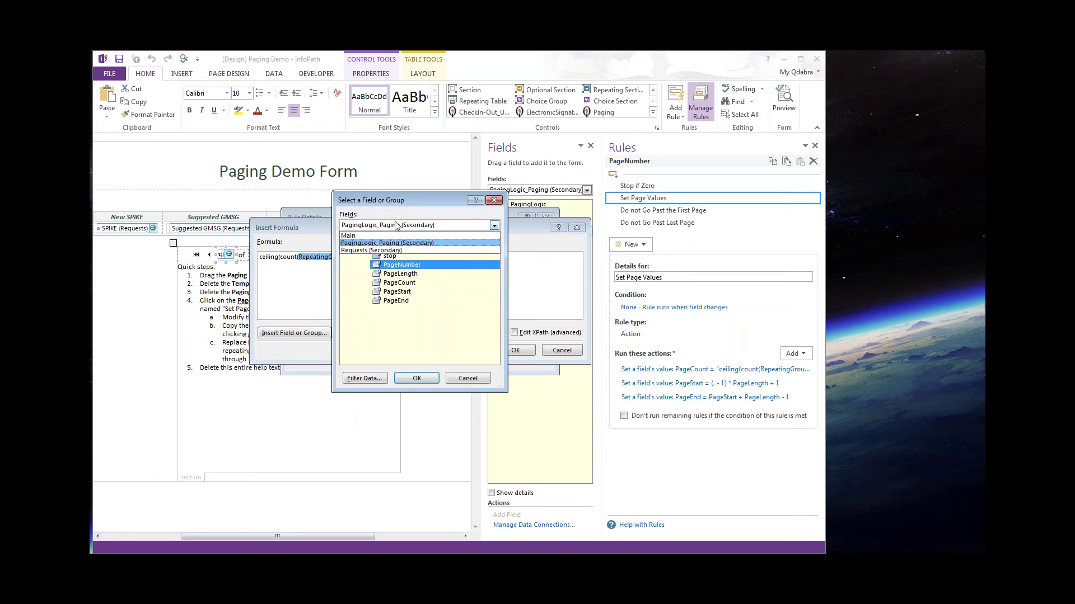
pyautogui.click(402, 250)
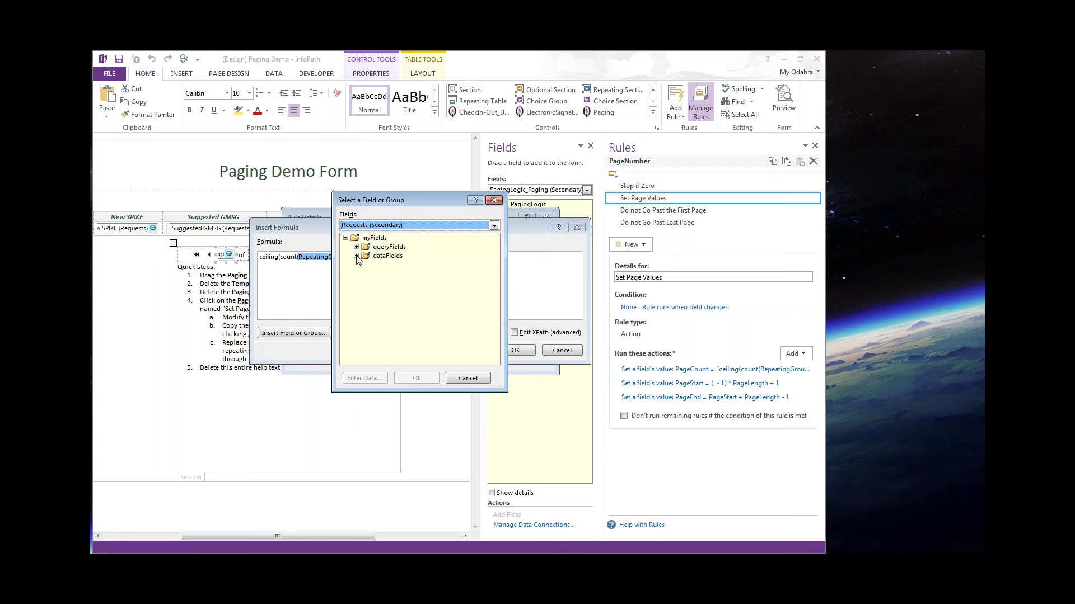
pyautogui.click(357, 255)
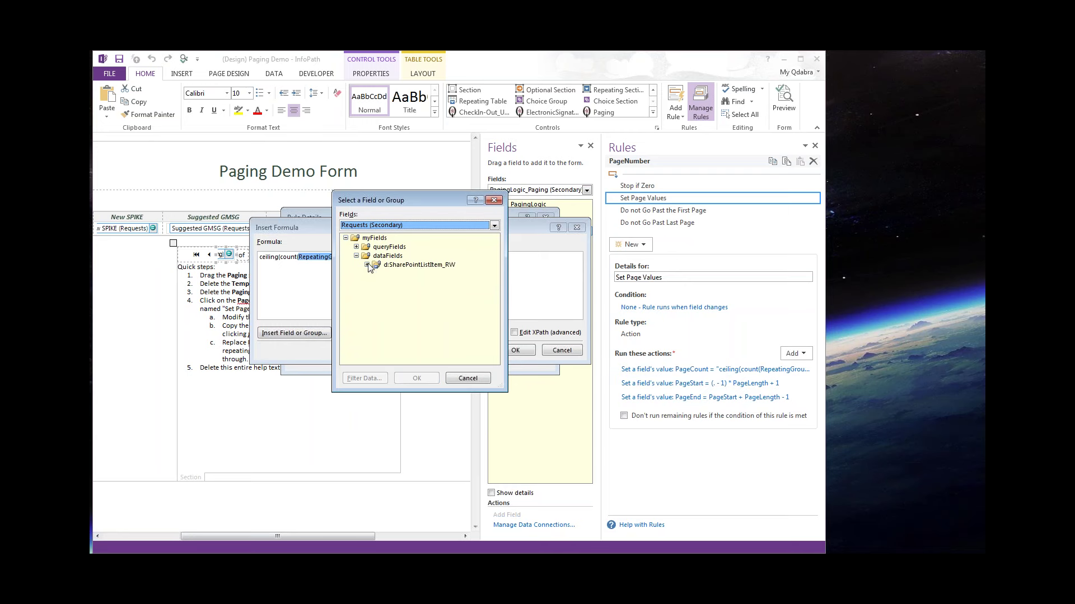
pyautogui.click(418, 266)
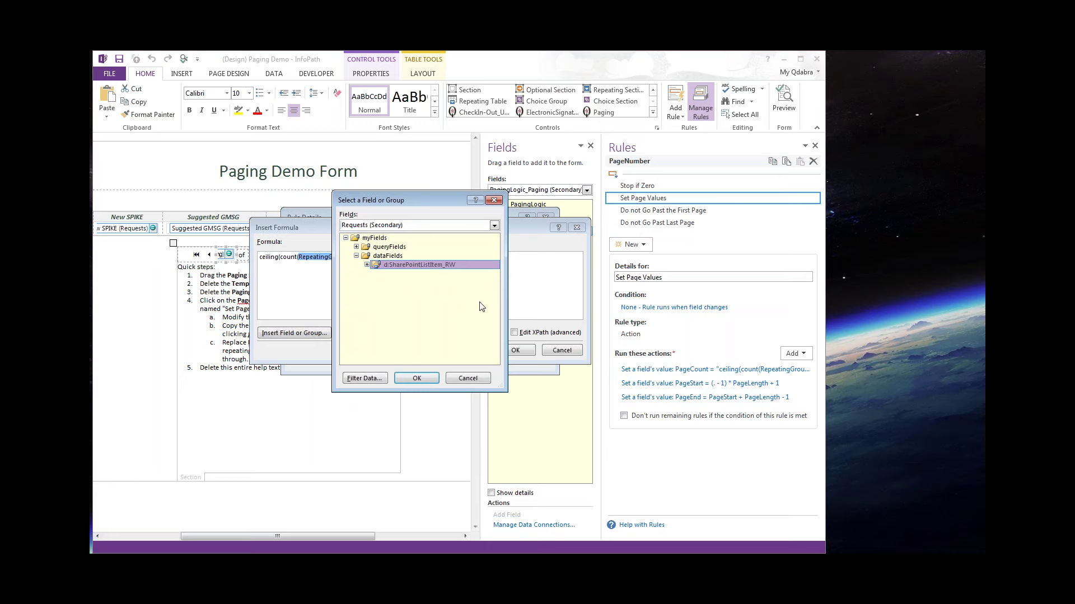
pyautogui.click(417, 379)
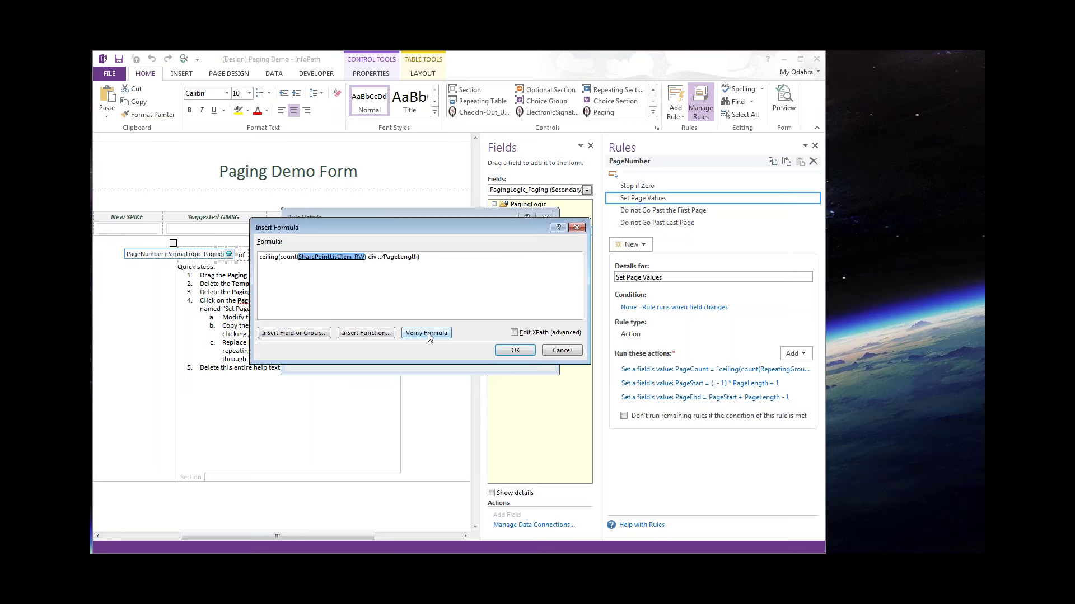
pyautogui.click(426, 333)
pyautogui.click(545, 339)
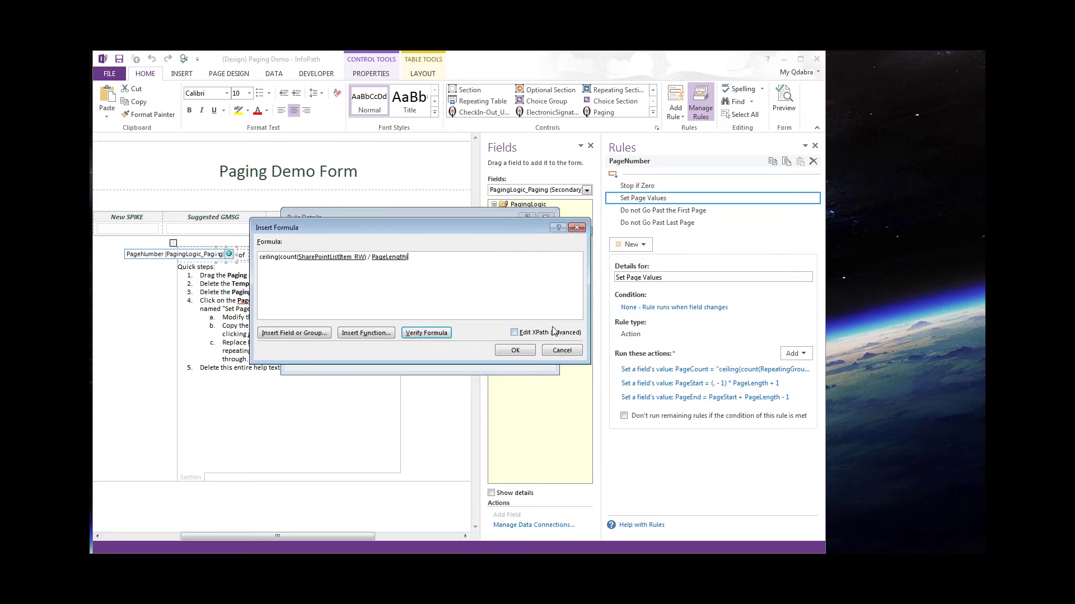
pyautogui.moveTo(409, 257); pyautogui.dragTo(271, 257)
# Confirm the new PageCount formula and review the first-page and last-page rules.
pyautogui.click(480, 359)
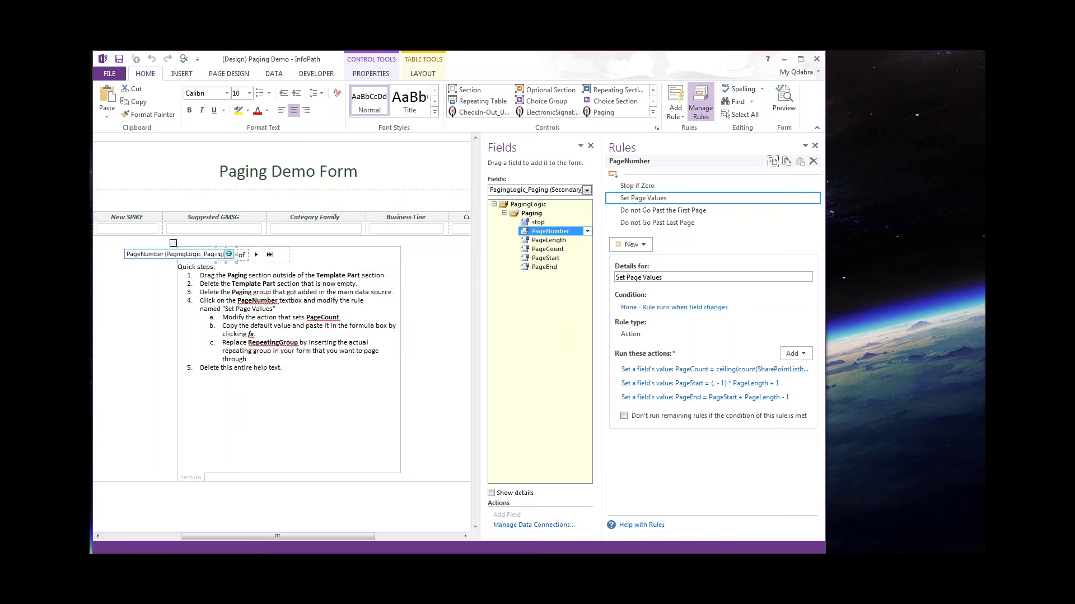
pyautogui.click(667, 211)
pyautogui.click(670, 224)
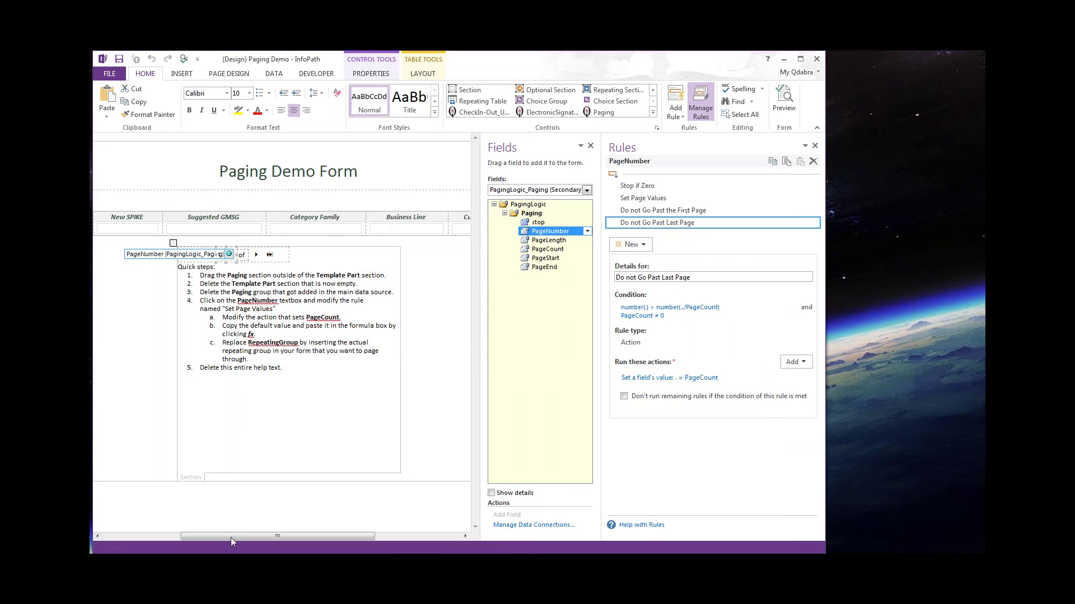
pyautogui.moveTo(227, 538); pyautogui.dragTo(167, 537)
# Preview the form without connecting to data sources, then close the preview.
pyautogui.hotkey('ctrl', 'shift', 'b')
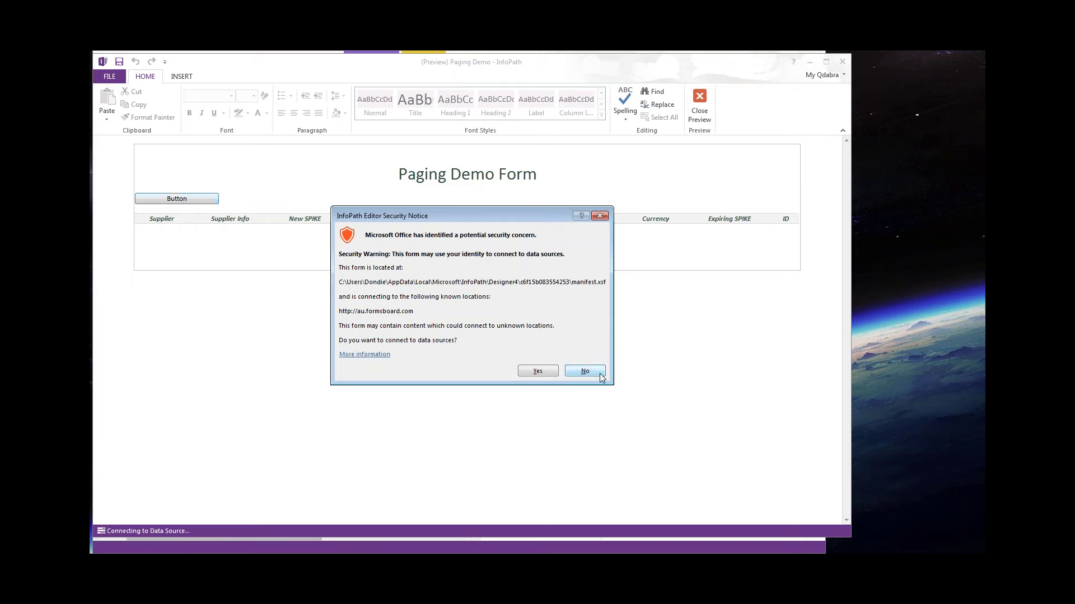
pyautogui.click(600, 374)
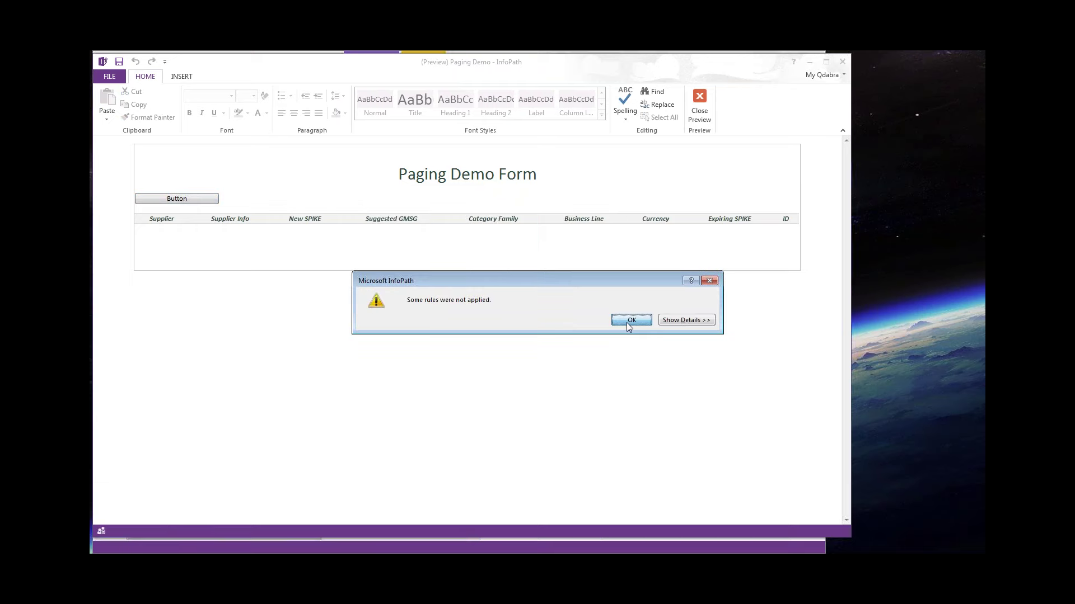
pyautogui.click(629, 320)
pyautogui.click(698, 104)
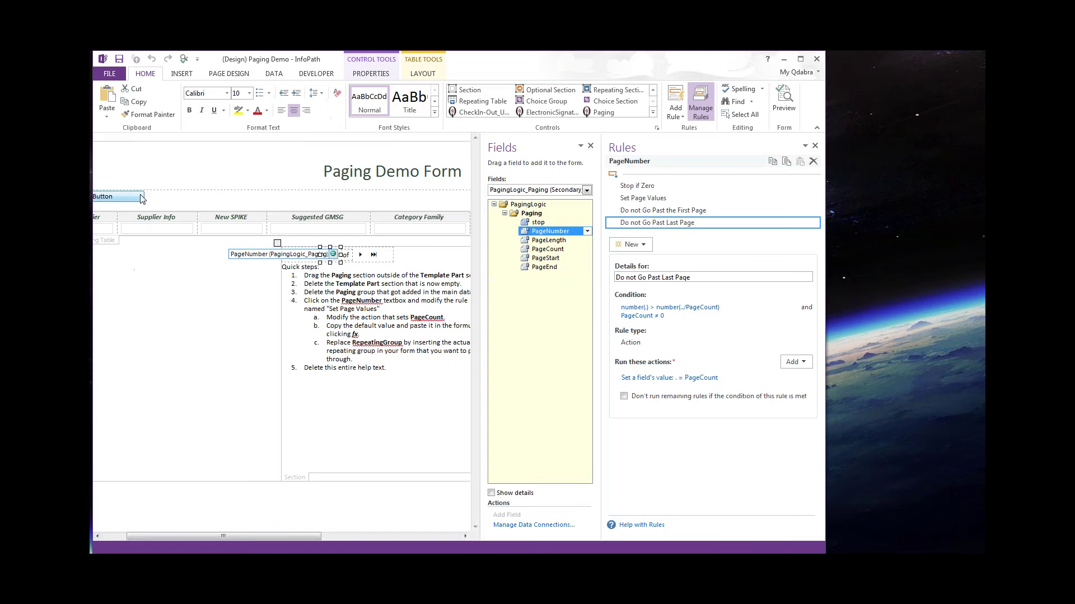
# Add a Button rule action setting PagingLogic_Paging's PageNumber to 1.
pyautogui.click(141, 197)
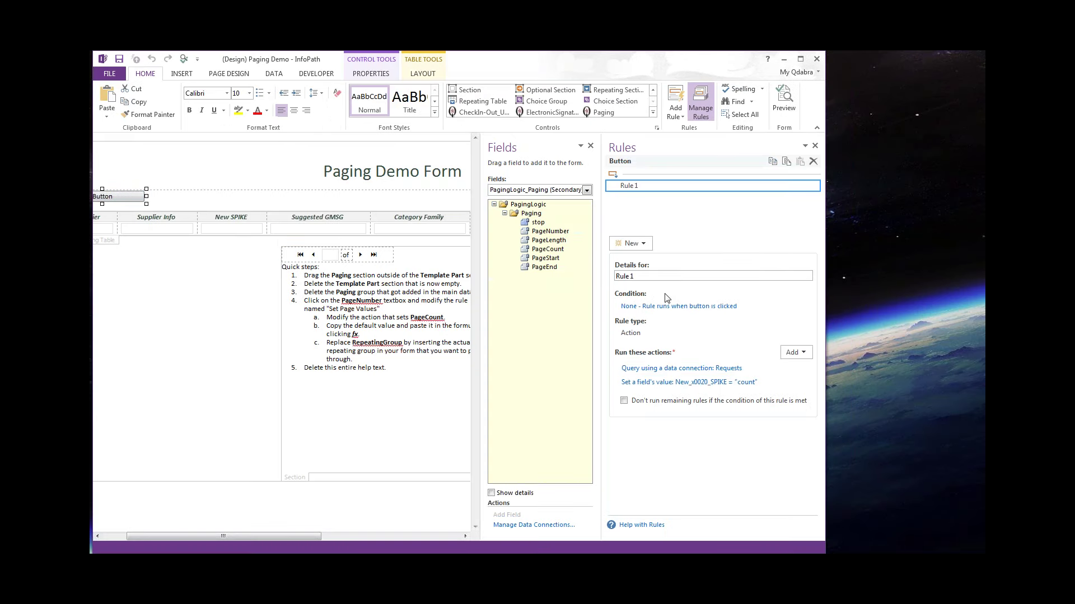
pyautogui.click(799, 353)
pyautogui.click(809, 386)
pyautogui.click(544, 276)
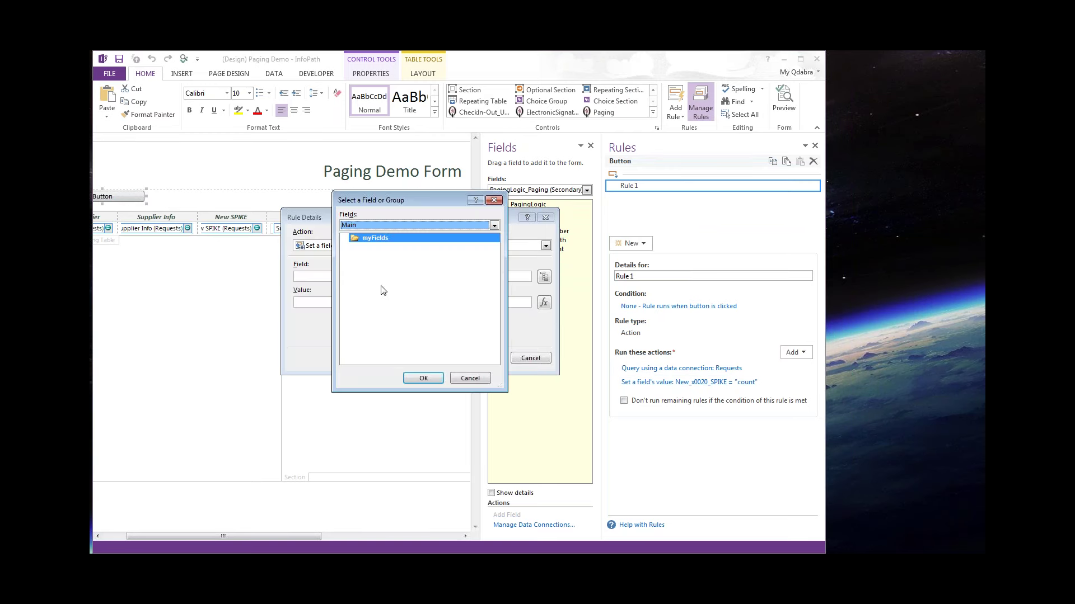
pyautogui.click(381, 227)
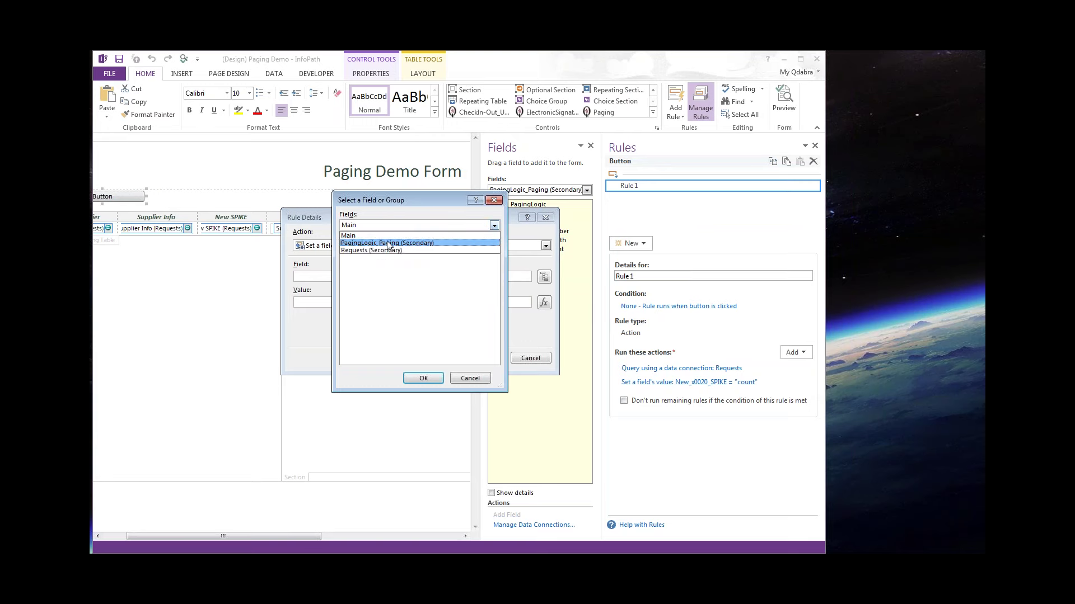
pyautogui.click(385, 244)
pyautogui.click(356, 247)
pyautogui.doubleClick(396, 266)
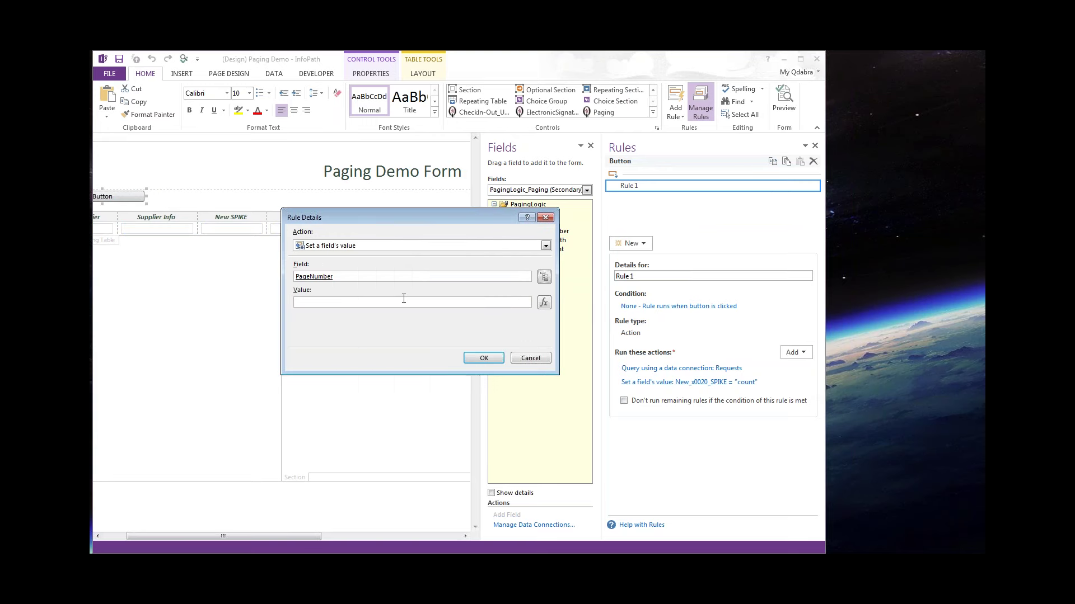
pyautogui.click(404, 302)
pyautogui.write('1')
pyautogui.click(484, 359)
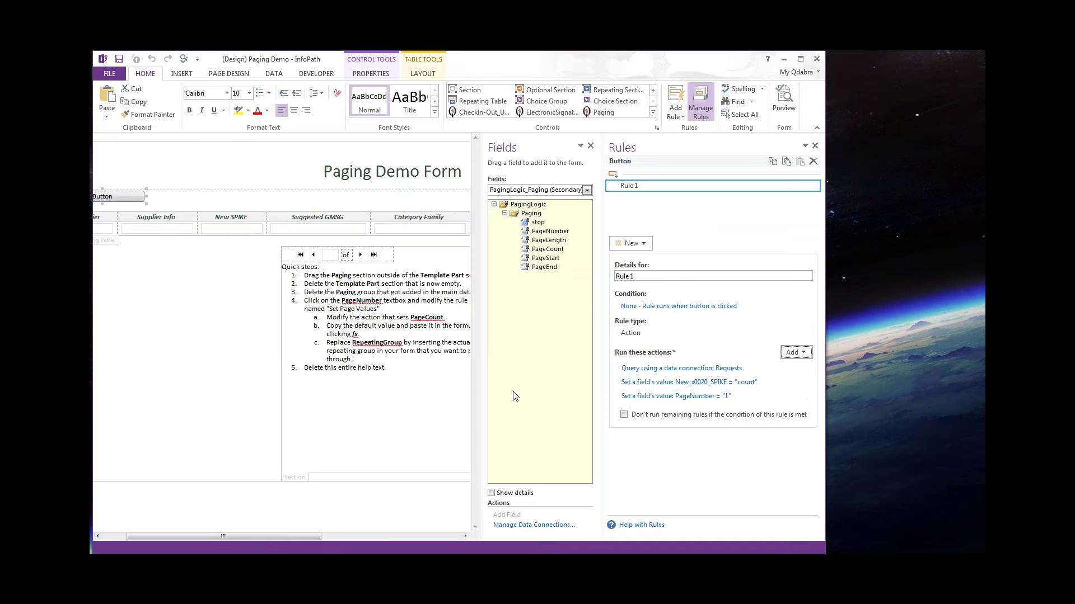
# Connect the preview to its data sources by signing in with the account password.
pyautogui.doubleClick(541, 232)
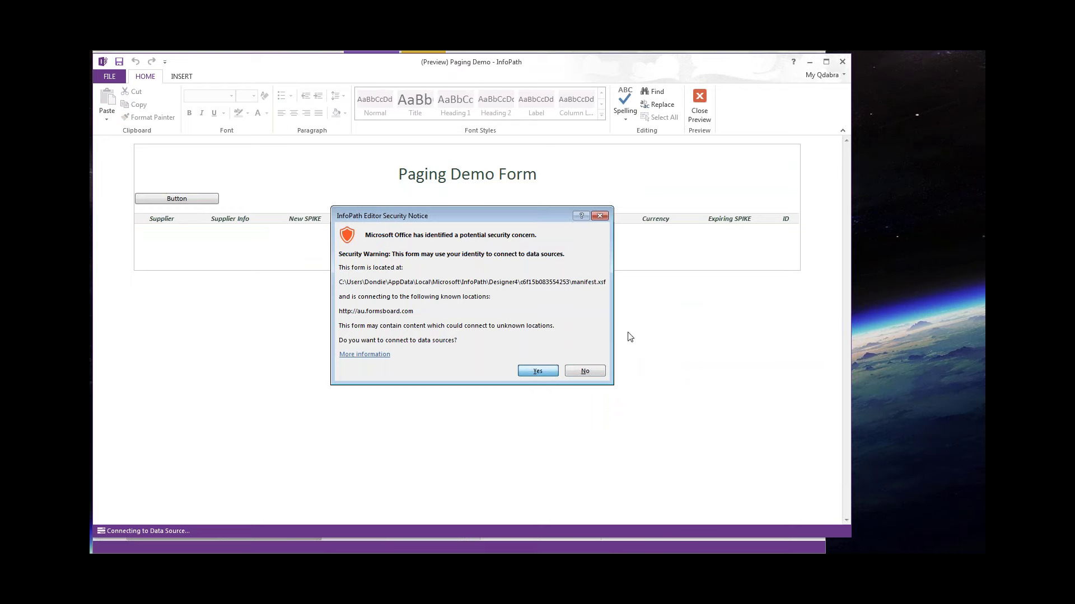
pyautogui.press('Return')
pyautogui.write('••••••••')
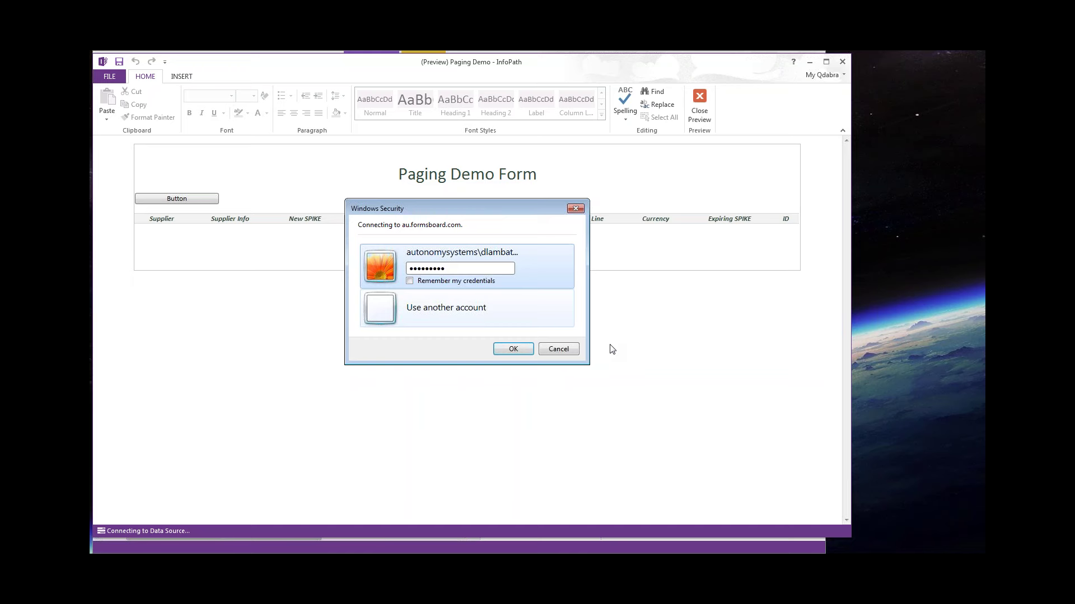
pyautogui.click(514, 350)
# Page the supplier list forward to page 6 of 6.
pyautogui.scroll(-1, 492, 330)
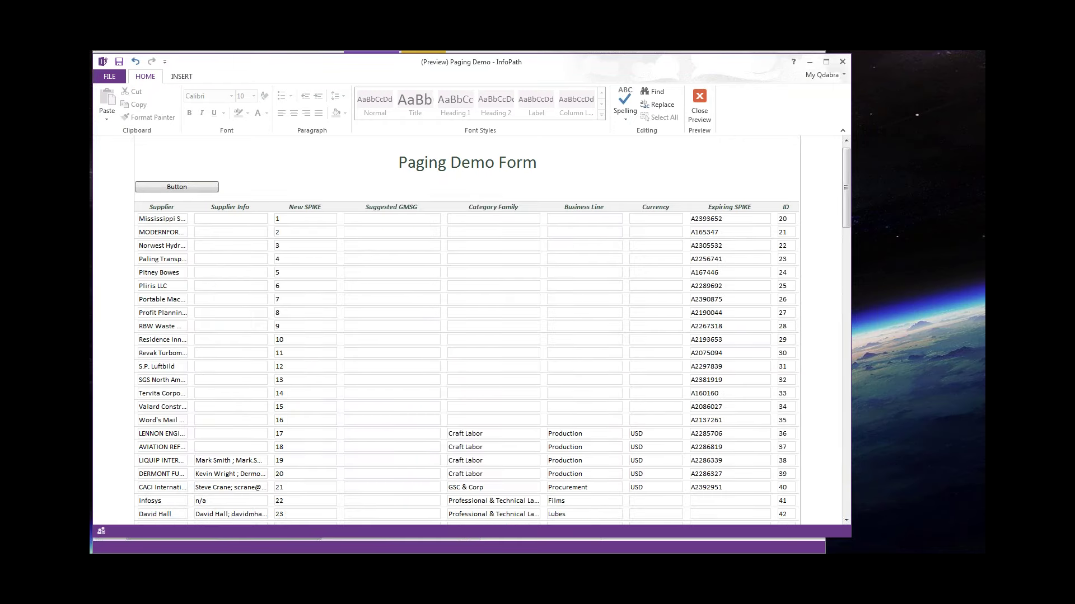
pyautogui.scroll(-6, 520, 356)
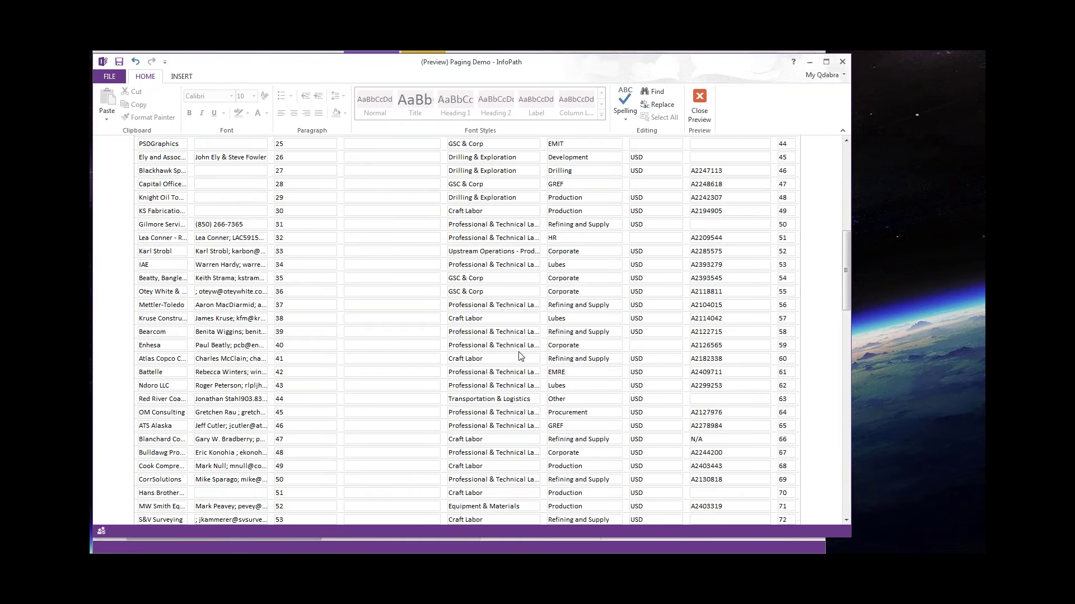
pyautogui.scroll(-15, 520, 357)
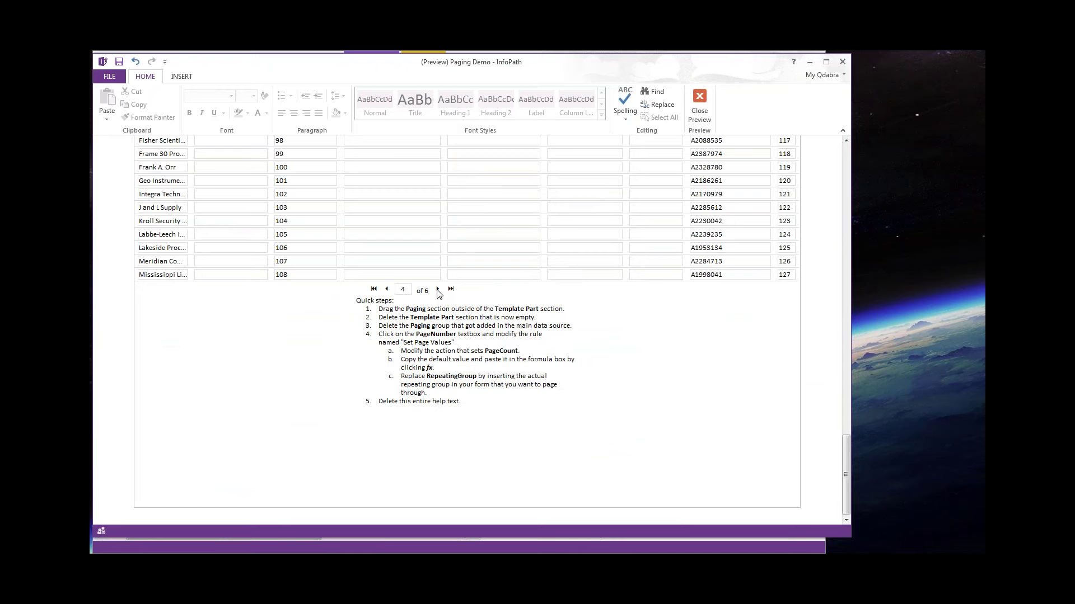
pyautogui.click(437, 289)
# Add a formatting rule named 'Hide previous row' that hides the repeating table's rows.
pyautogui.click(700, 104)
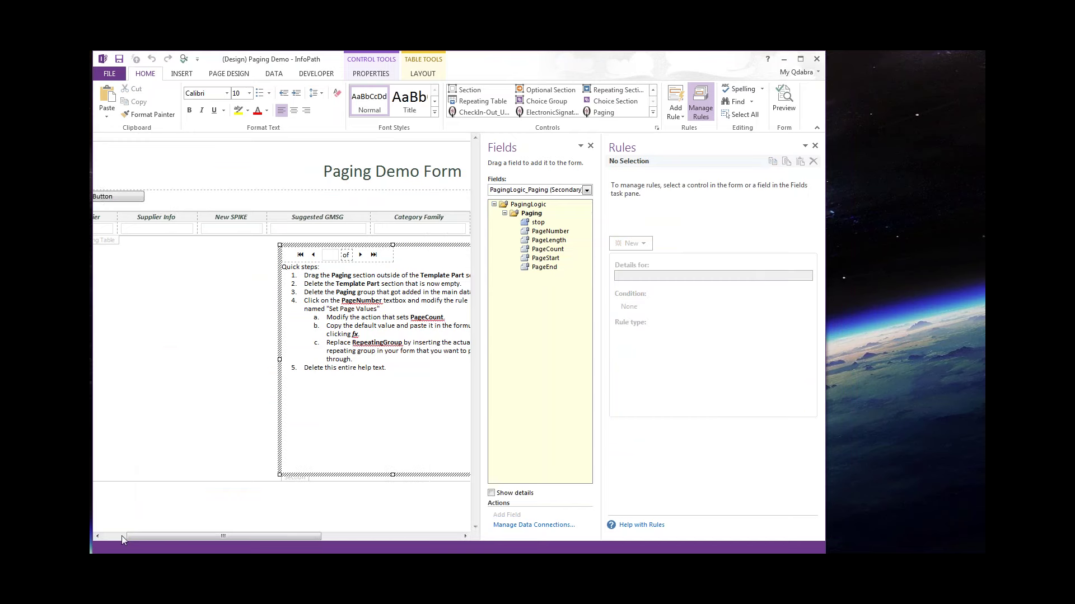
pyautogui.click(122, 535)
pyautogui.click(149, 247)
pyautogui.click(110, 240)
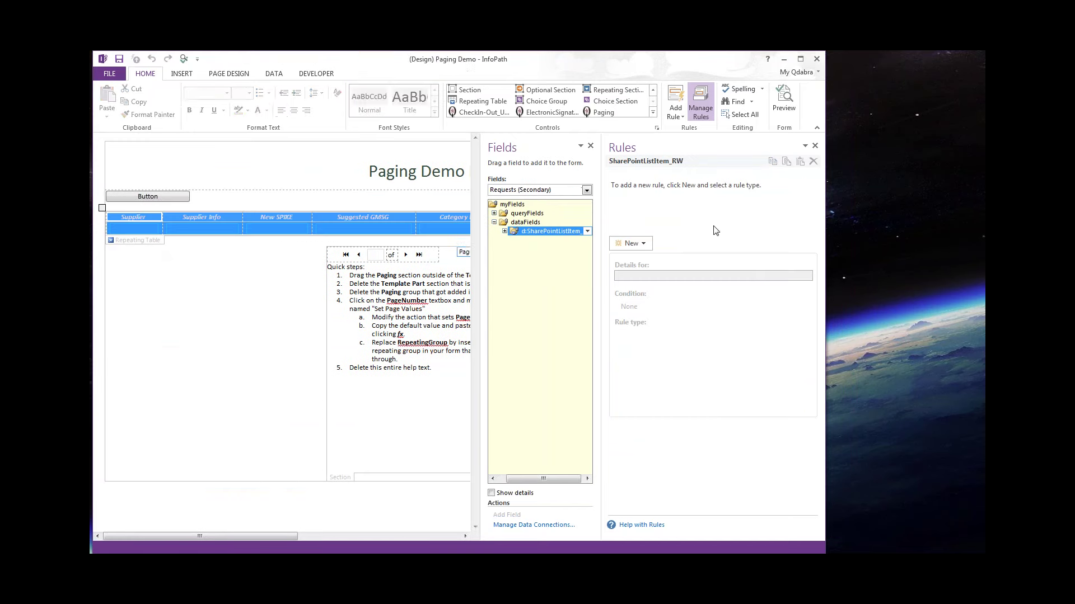
pyautogui.click(632, 243)
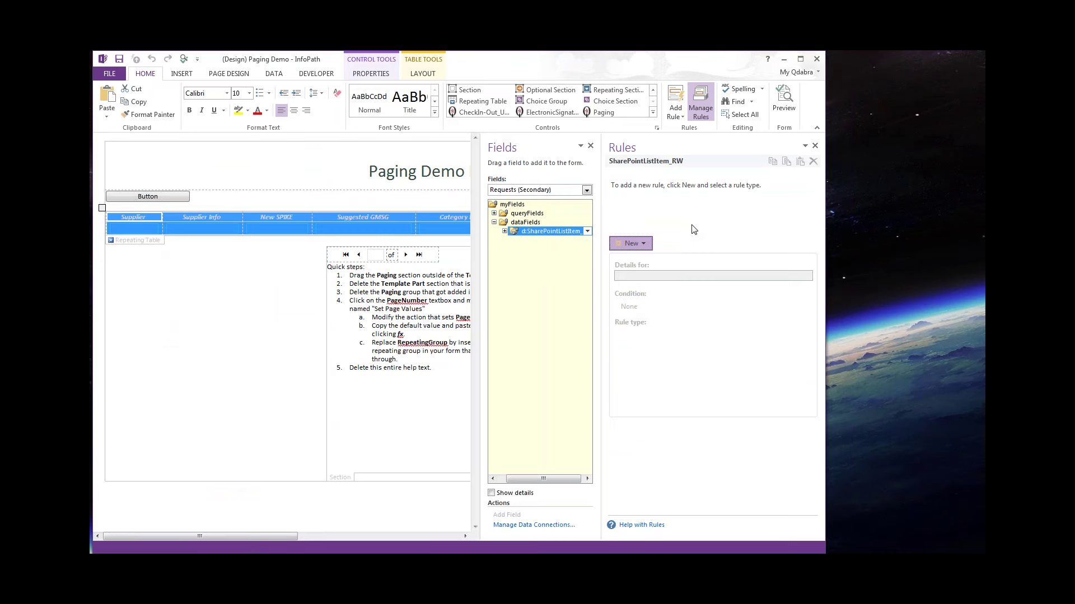
pyautogui.click(652, 269)
pyautogui.click(625, 401)
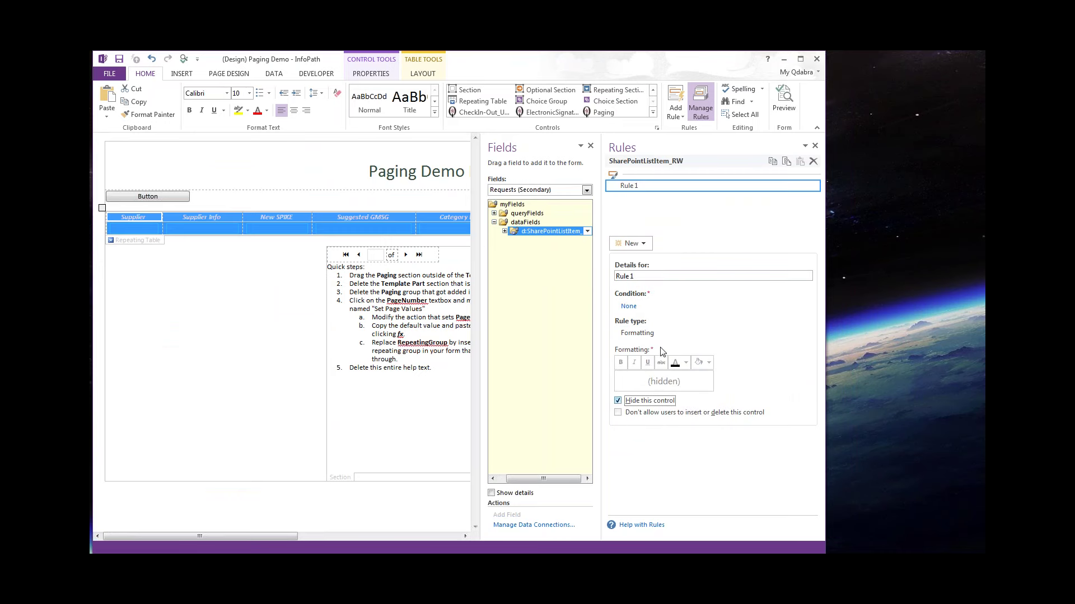
pyautogui.tripleClick(646, 277)
pyautogui.write('Hide previous row')
# Start the rule's condition on the New SPIKE field.
pyautogui.click(627, 307)
pyautogui.click(324, 295)
pyautogui.click(308, 371)
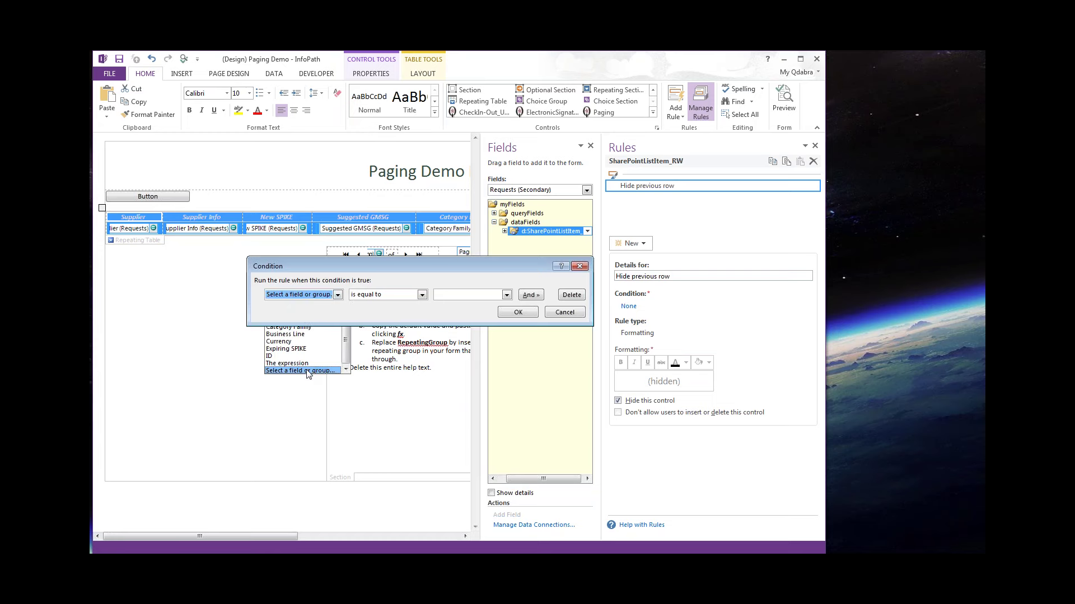
pyautogui.click(307, 371)
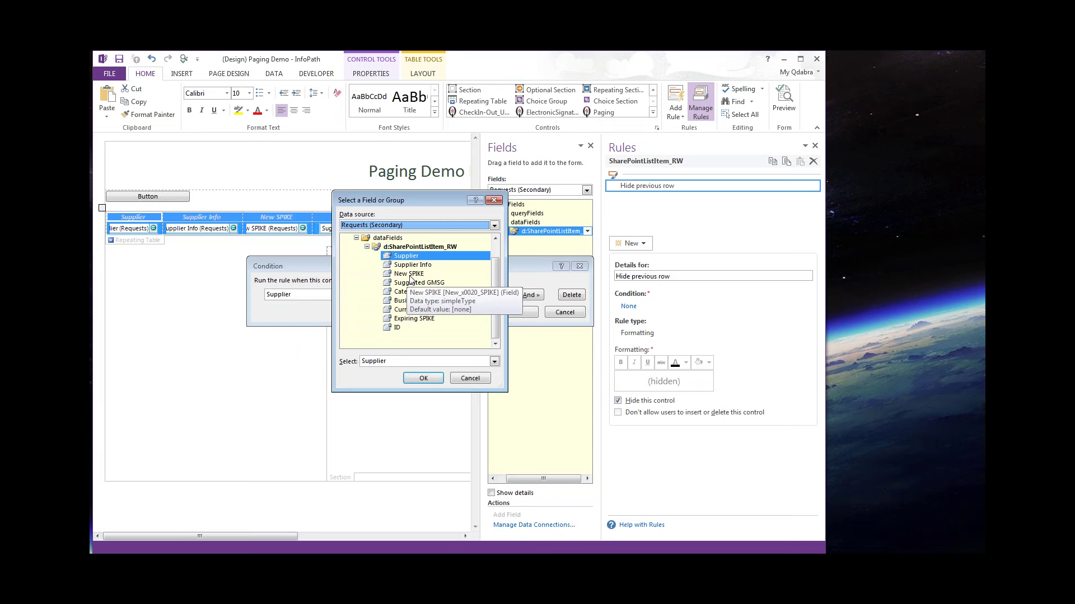
pyautogui.click(409, 274)
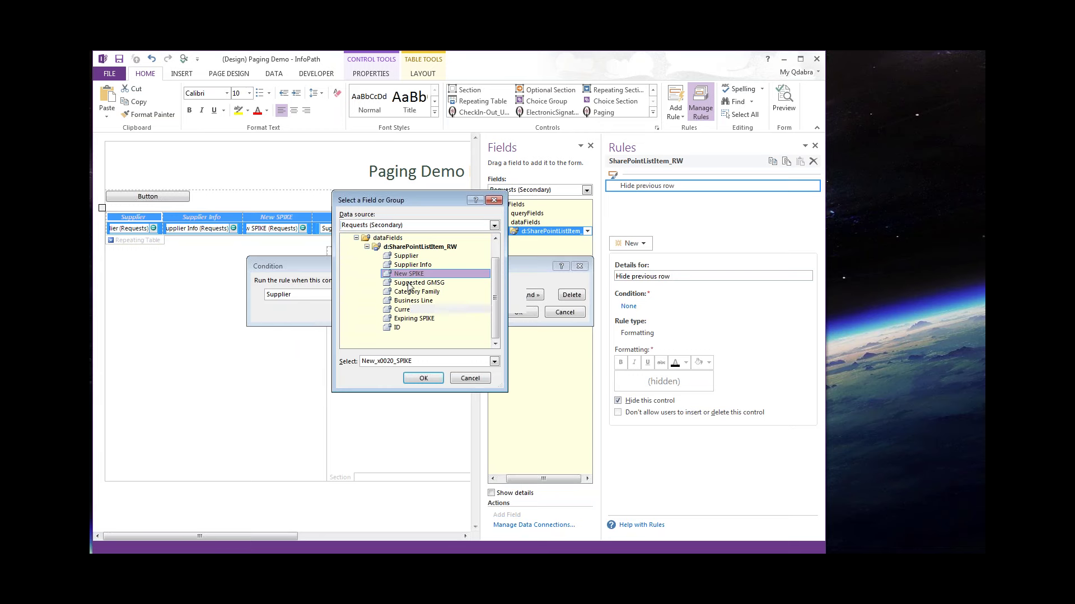
pyautogui.click(423, 378)
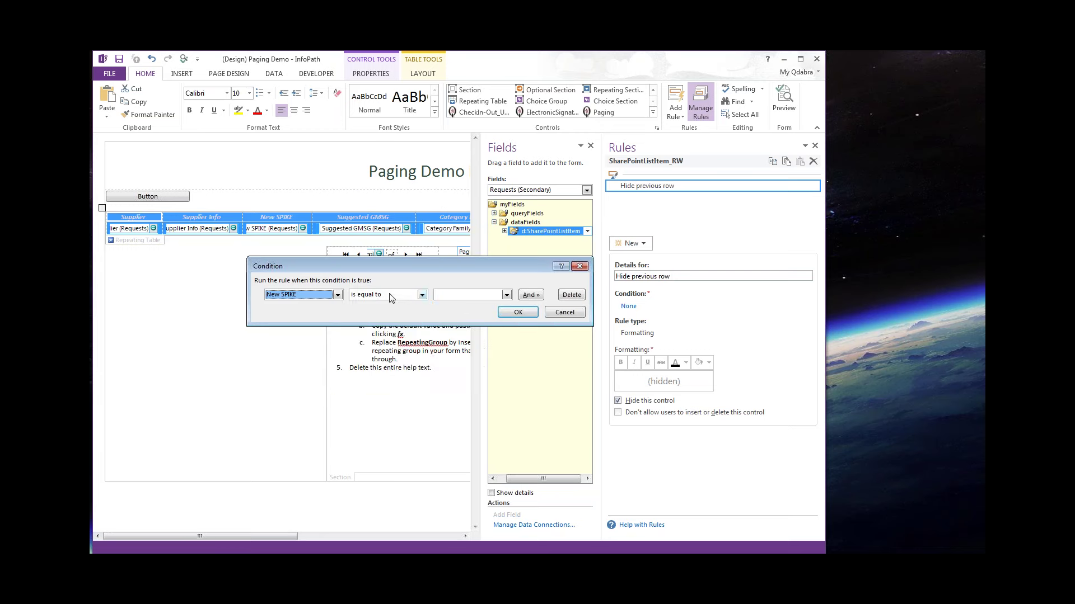
# Complete the condition as New SPIKE is less than PagingLogic_Paging's PageStart.
pyautogui.click(390, 296)
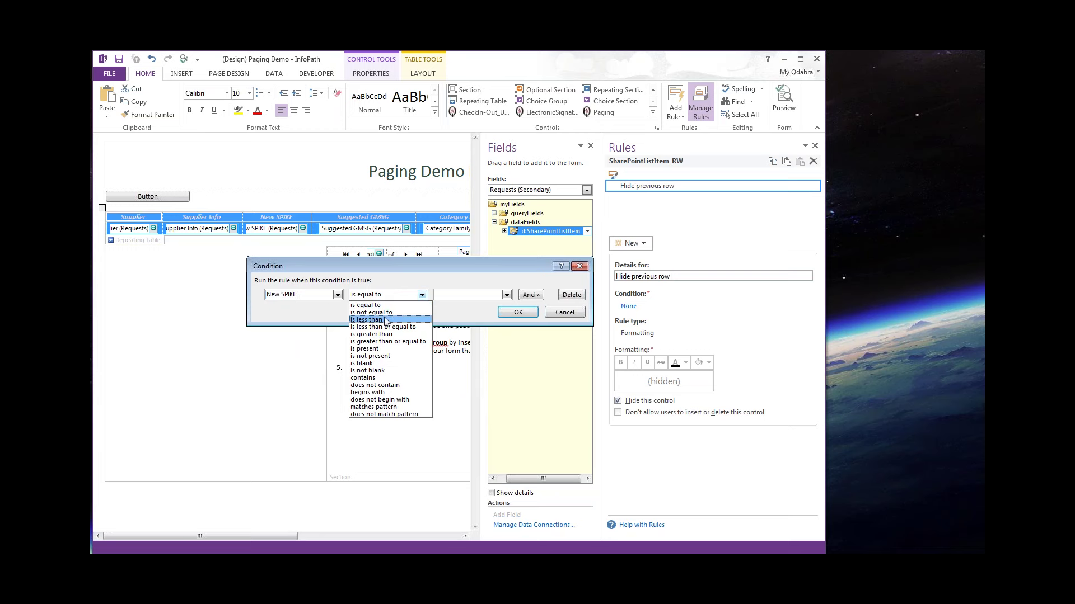
pyautogui.click(385, 321)
pyautogui.click(468, 296)
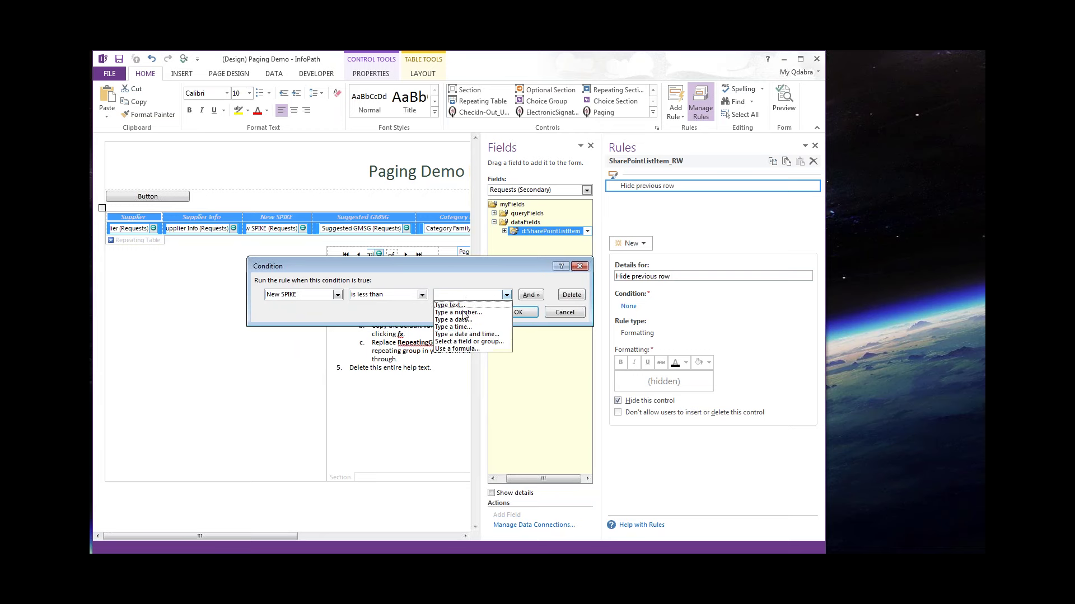
pyautogui.click(464, 342)
pyautogui.click(391, 225)
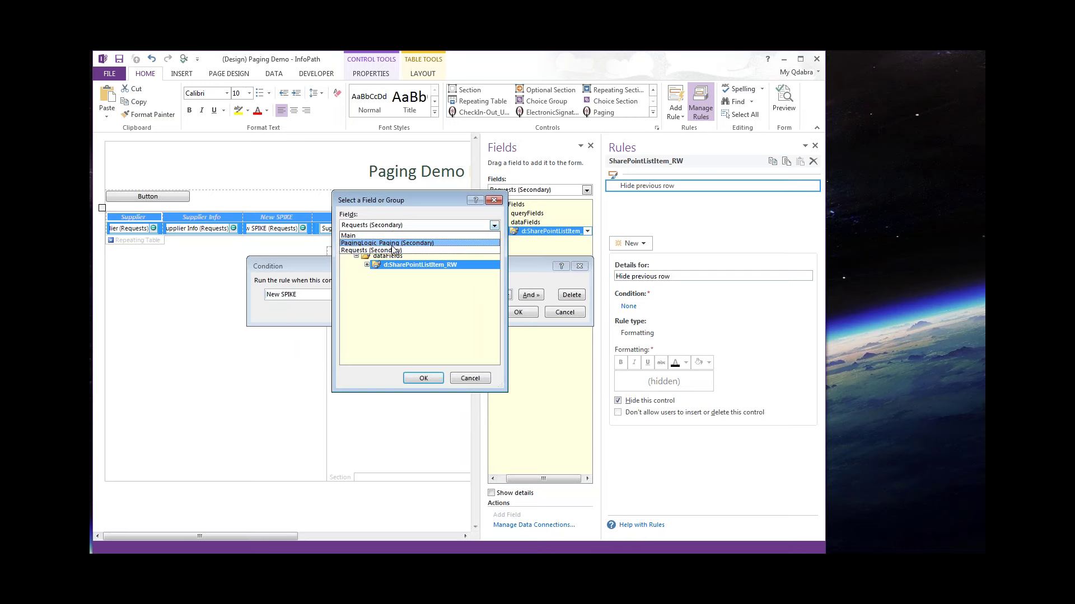
pyautogui.click(357, 252)
pyautogui.click(356, 248)
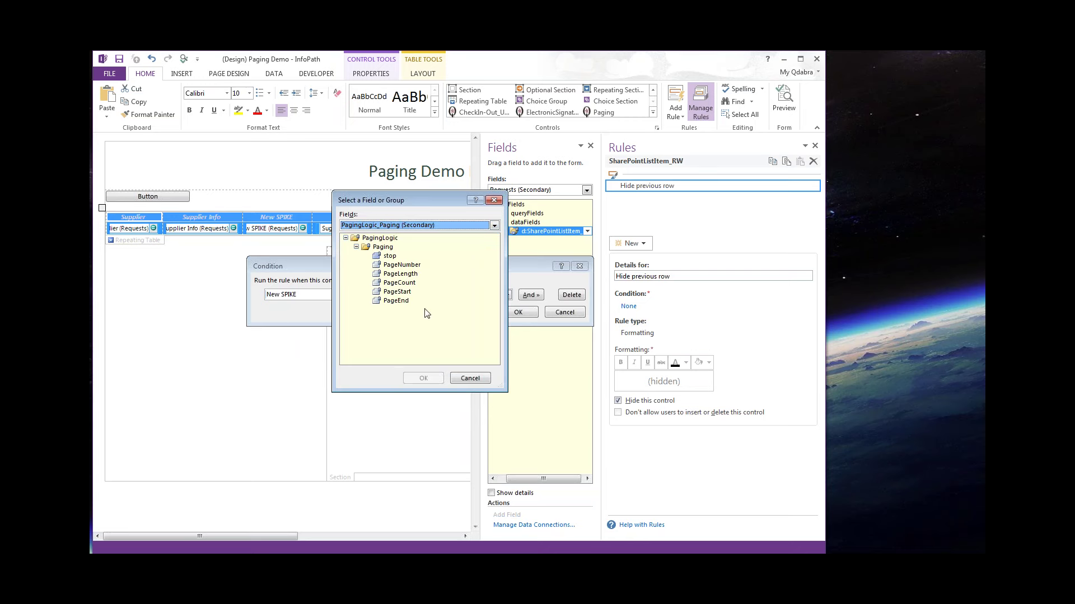
pyautogui.click(404, 291)
pyautogui.click(425, 378)
# Add a second formatting rule named 'Hide nex rows' that hides rows.
pyautogui.click(632, 244)
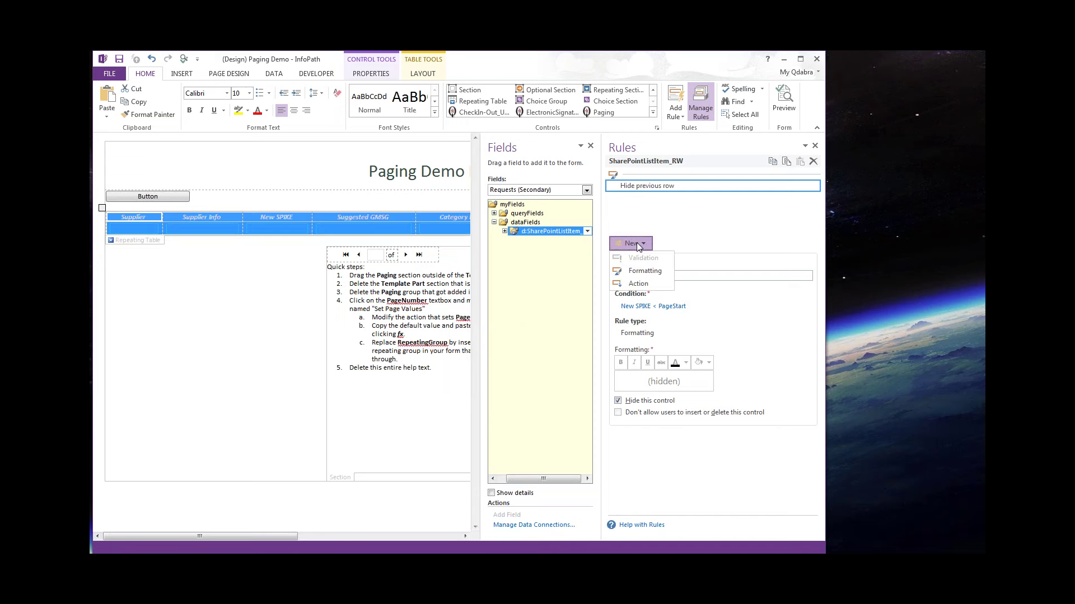
pyautogui.click(712, 227)
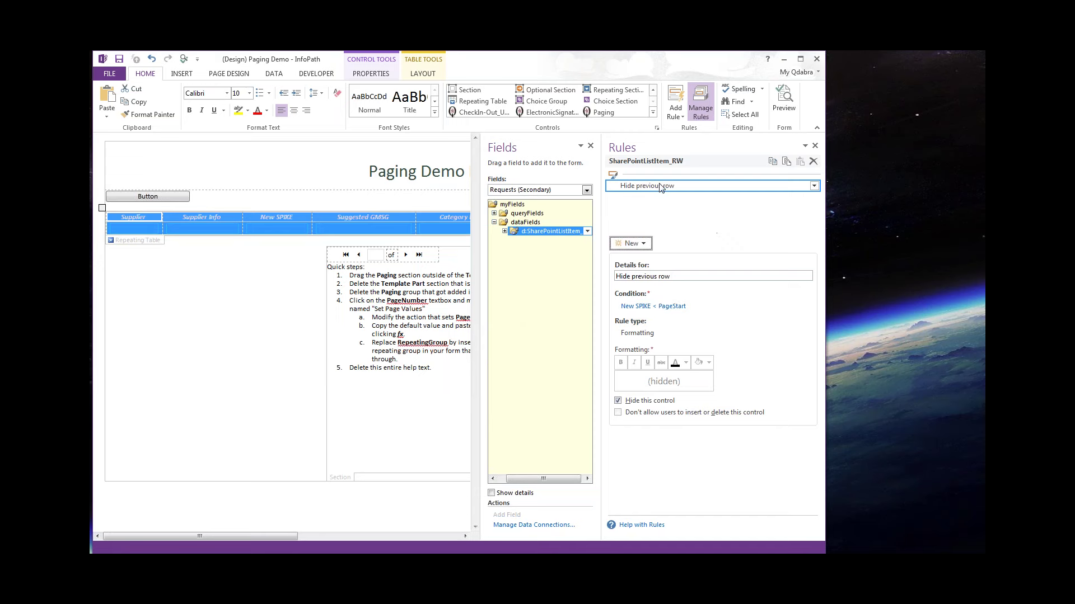
pyautogui.click(631, 243)
pyautogui.click(640, 270)
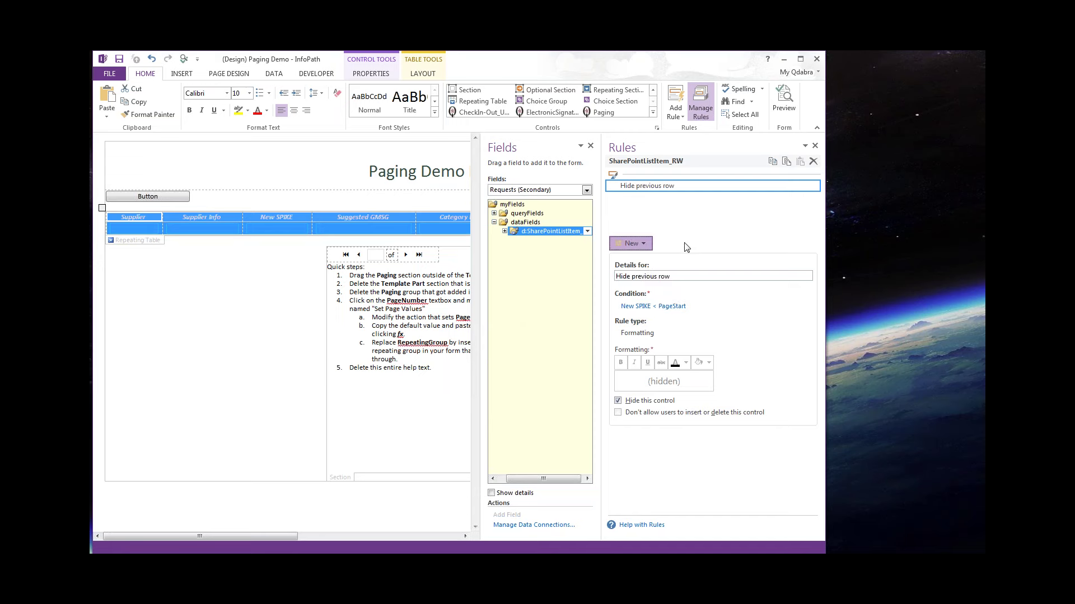
pyautogui.write('Hide')
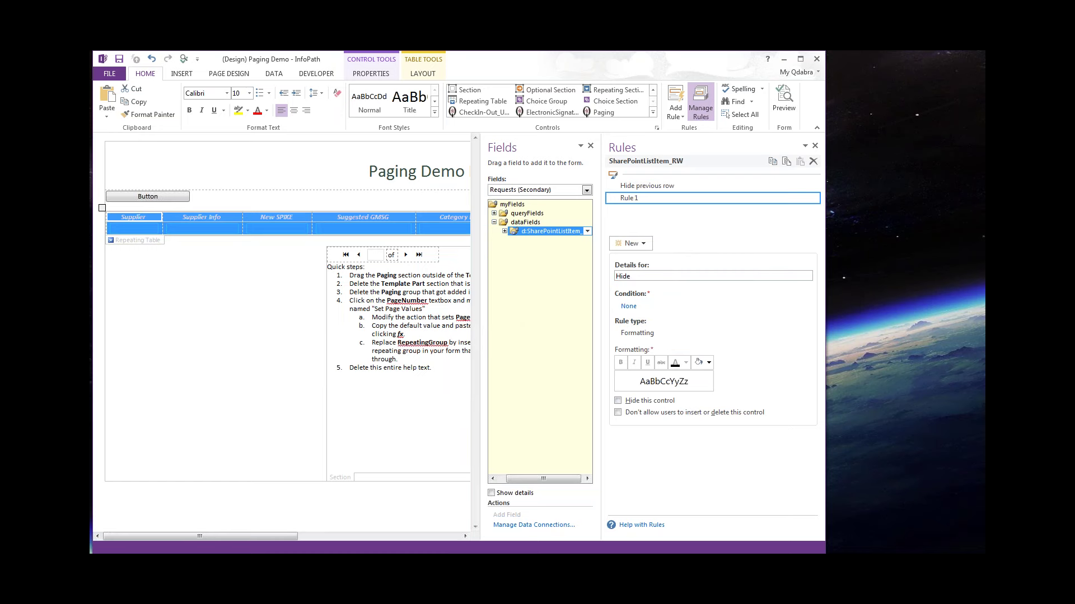
pyautogui.write(' nex rows')
pyautogui.click(618, 401)
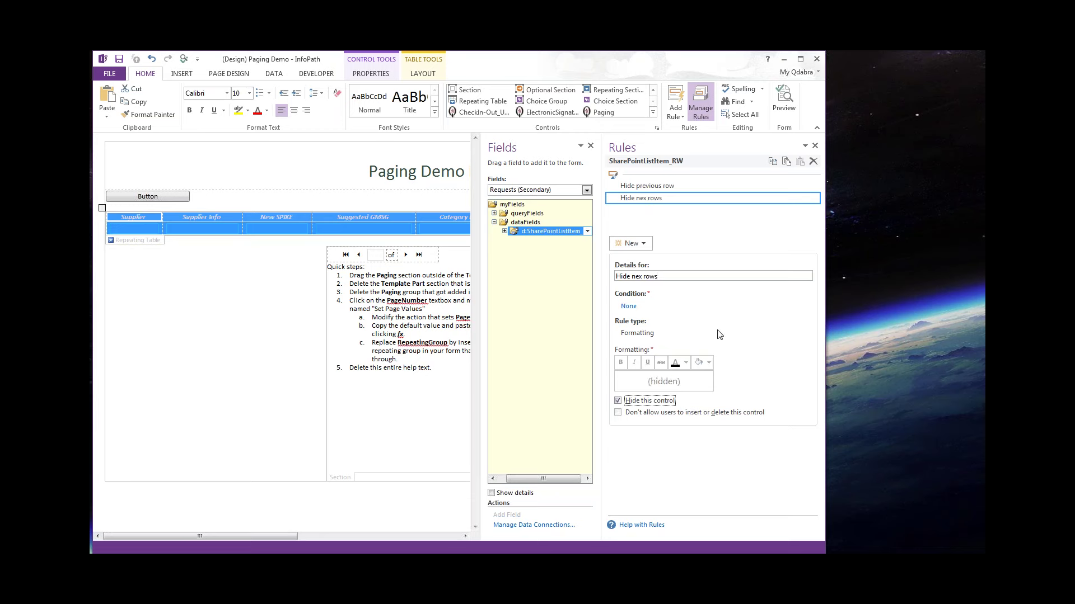
# Start this rule's condition on the New SPIKE field.
pyautogui.click(629, 307)
pyautogui.click(338, 295)
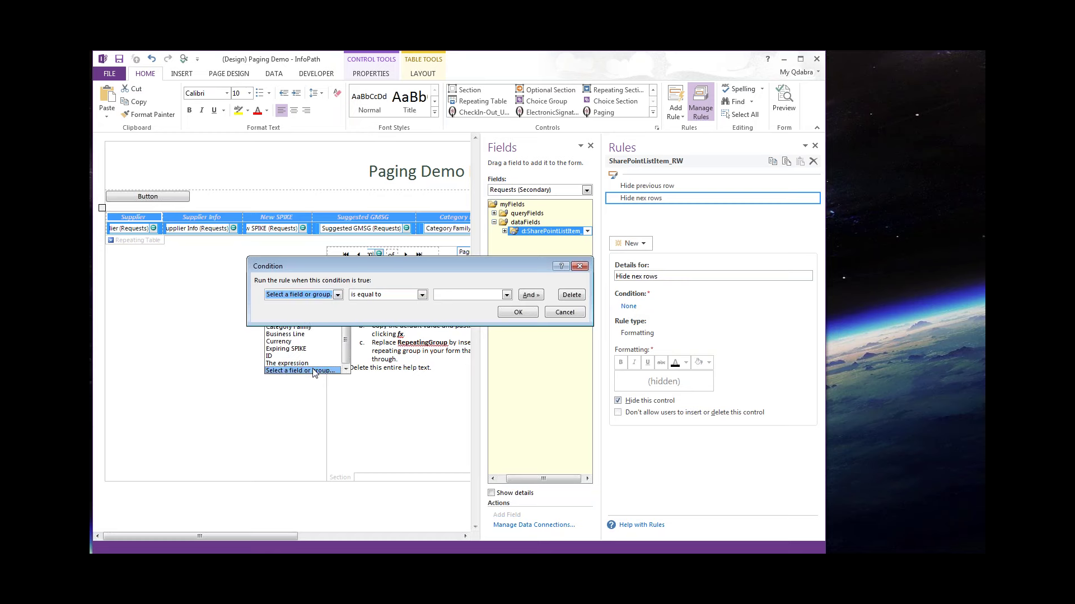
pyautogui.click(314, 369)
pyautogui.click(409, 273)
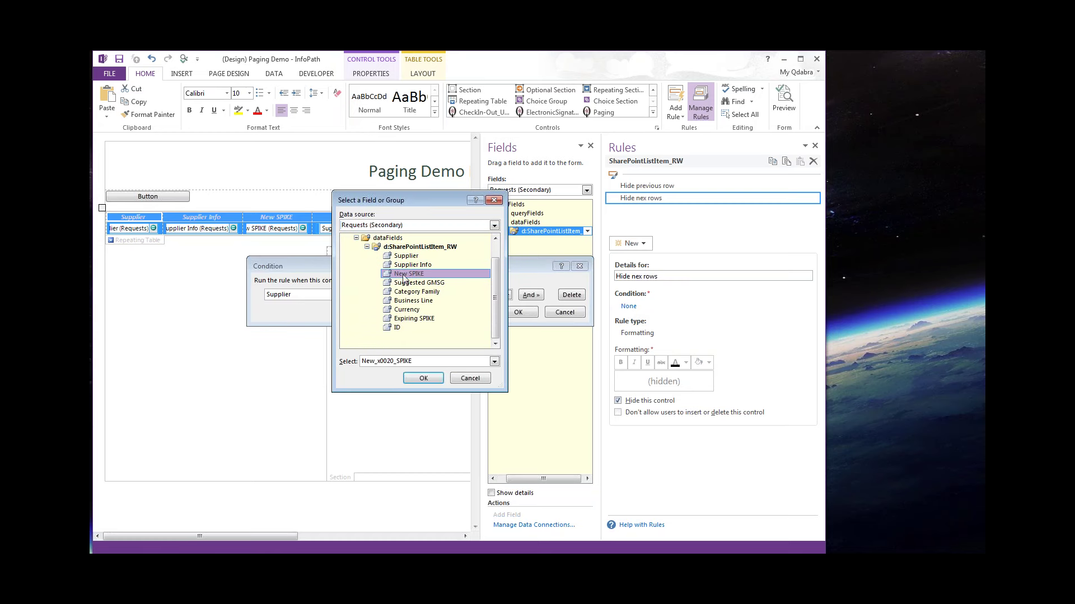
pyautogui.click(423, 383)
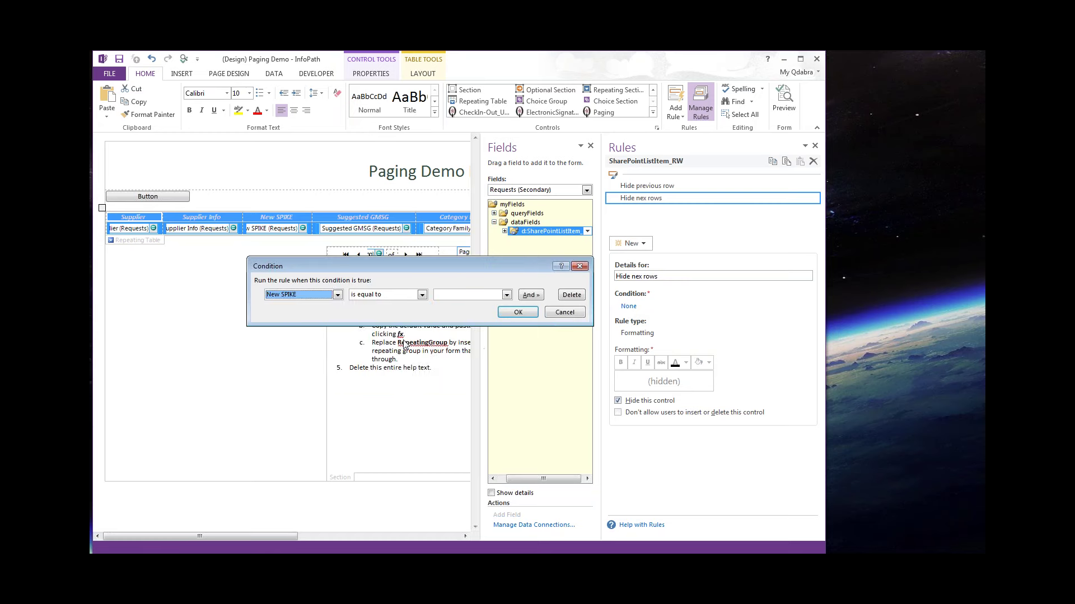
# Complete the condition as New SPIKE is greater than PagingLogic_Paging's PageEnd.
pyautogui.click(387, 295)
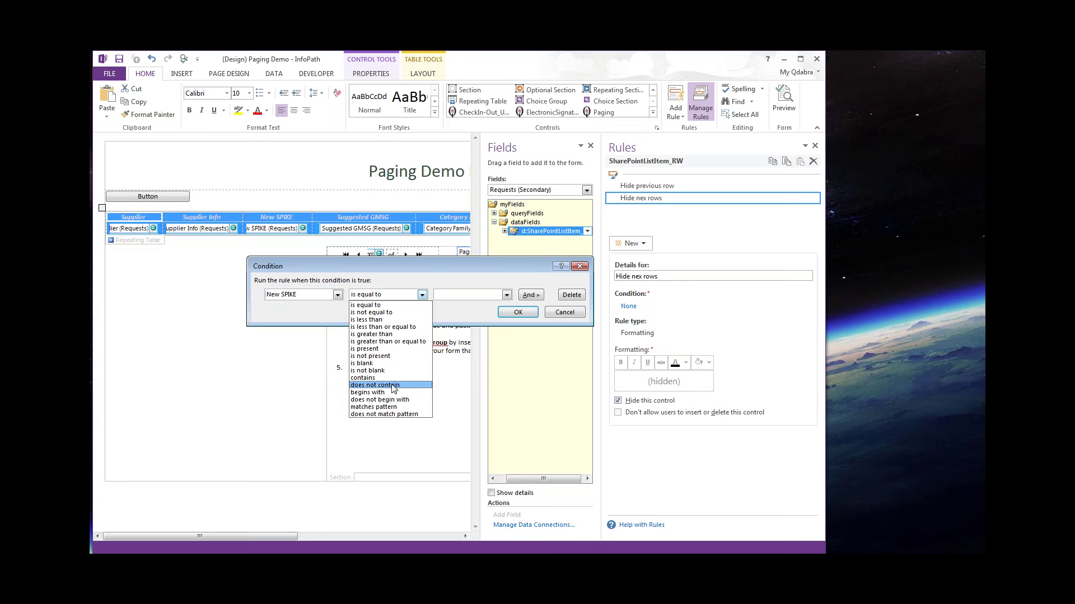
pyautogui.click(390, 335)
pyautogui.click(506, 295)
pyautogui.click(473, 342)
pyautogui.click(494, 225)
pyautogui.click(392, 247)
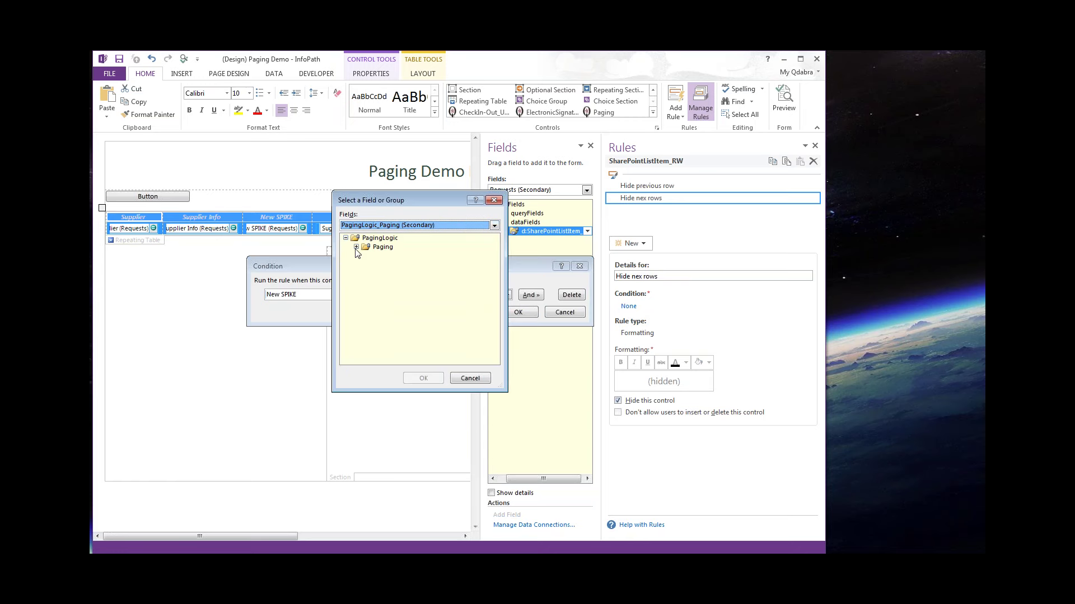
pyautogui.click(356, 247)
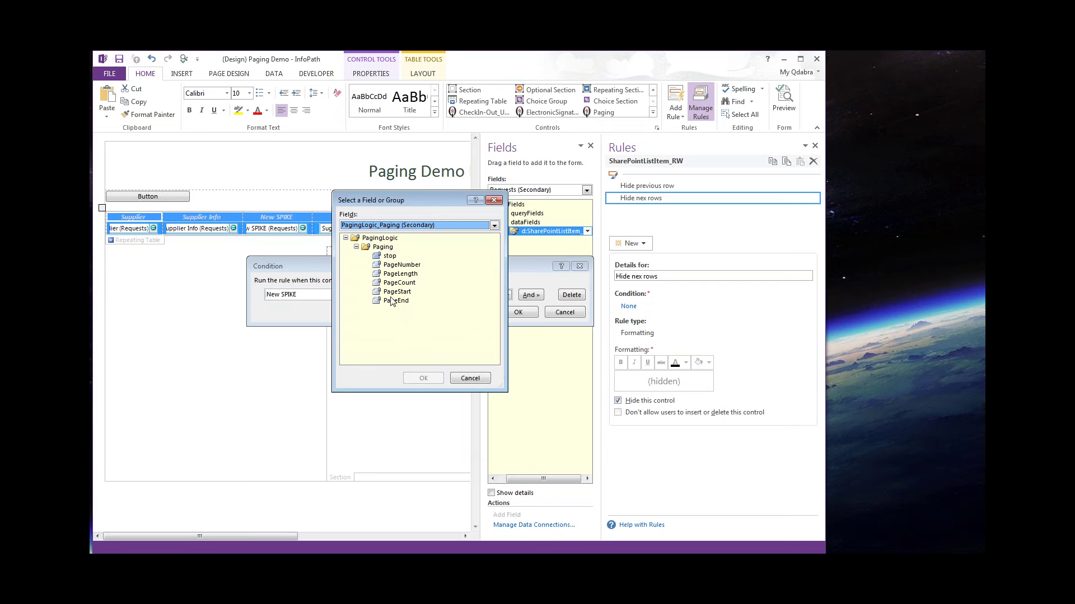
pyautogui.click(401, 300)
pyautogui.click(424, 379)
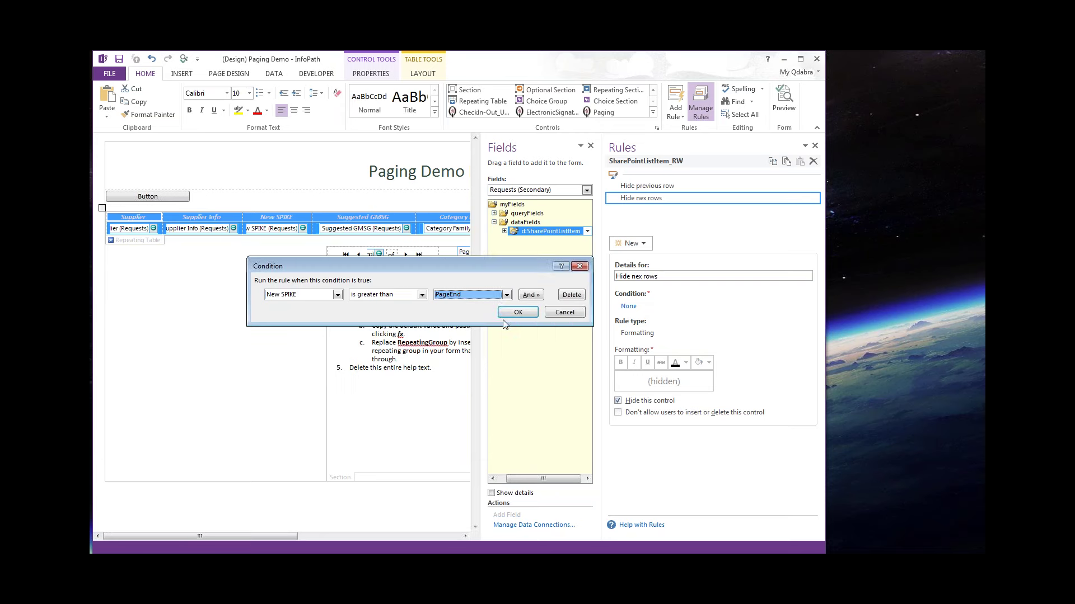
pyautogui.click(516, 312)
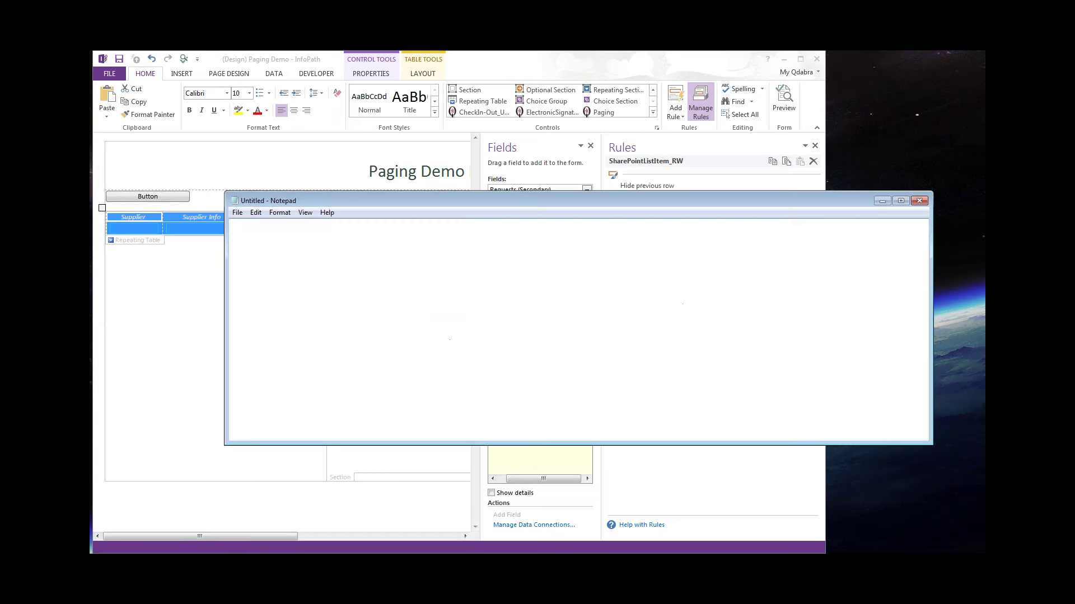
# Paste the prepared msxsl:string-compare and plain XPath PageStart/PageEnd conditions into Notepad.
pyautogui.write('msxsl:string-compare(d:New_x0020_SPIKE, xdXDocument:GetDOM("PagingLogic_Paging")/PagingLogic/Paging/PageStart) < 0  d:New_x0020_SPIKE < xdXDocument:GetDOM("PagingLogic_Paging")/PagingLogic/Paging/PageStart   msxsl:string-compare(d:New_x0020_SPIKE, xdXDocument:GetDOM("PagingLogic_Paging")/PagingLogic/Paging/PageEnd) > 0  d:New_x0020_SPIKE > xdXDocument:GetDOM("PagingLogic_Paging")/PagingLogic/Paging/PageEnd')
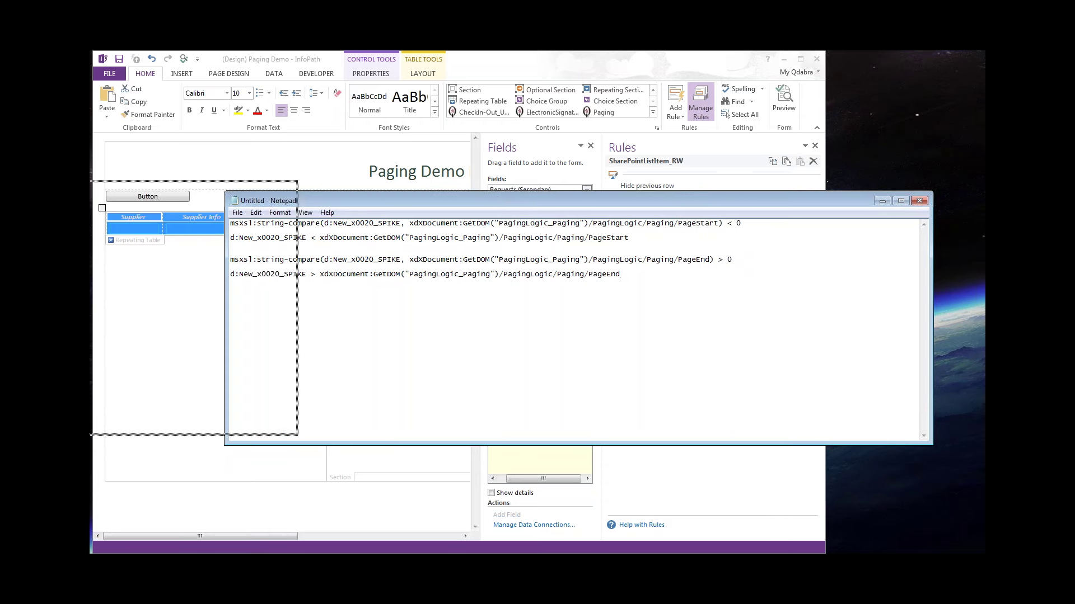
pyautogui.moveTo(269, 192); pyautogui.dragTo(386, 228)
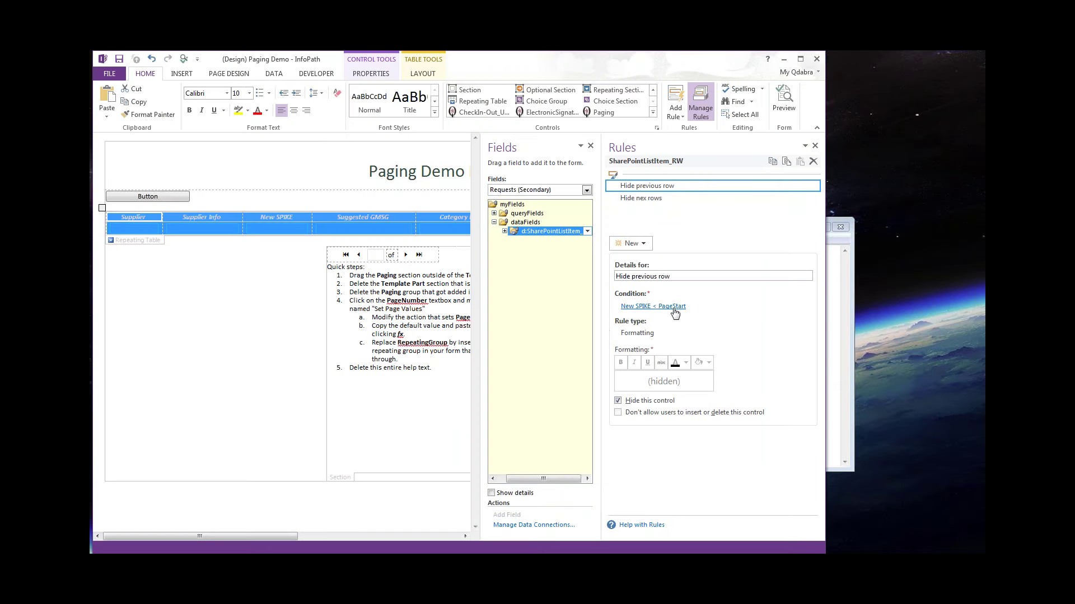
# Check the Hide previous row condition's expression option, then cancel without changes.
pyautogui.click(670, 308)
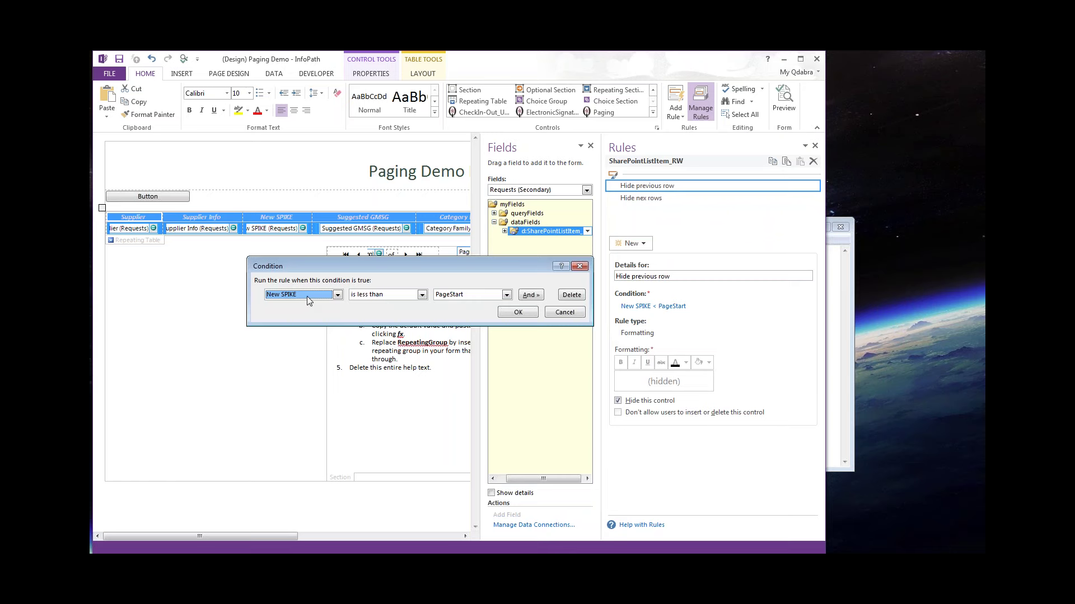
pyautogui.click(307, 294)
pyautogui.click(297, 370)
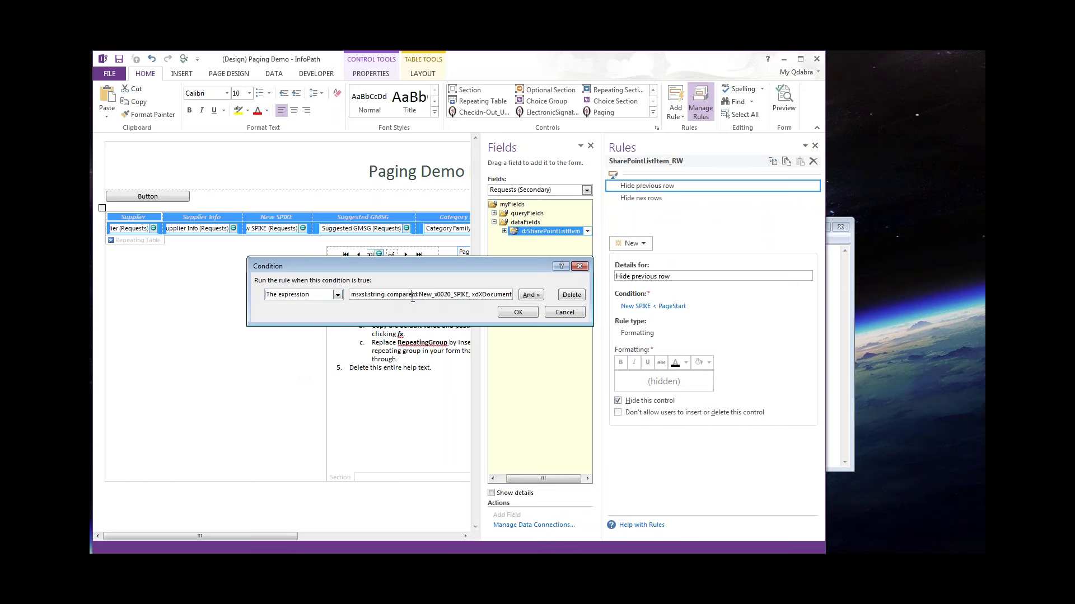
pyautogui.click(564, 312)
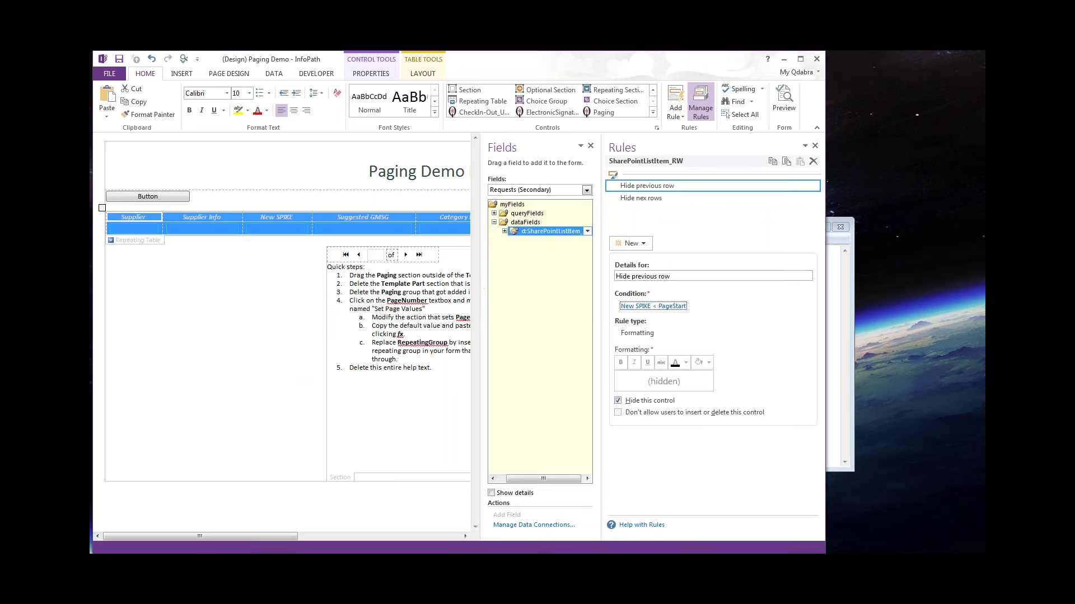
# In Notepad, rewrite the string-compare XPath as d:New_x0020_SPIKE < PageStart.
pyautogui.hotkey('alt', 'Tab')
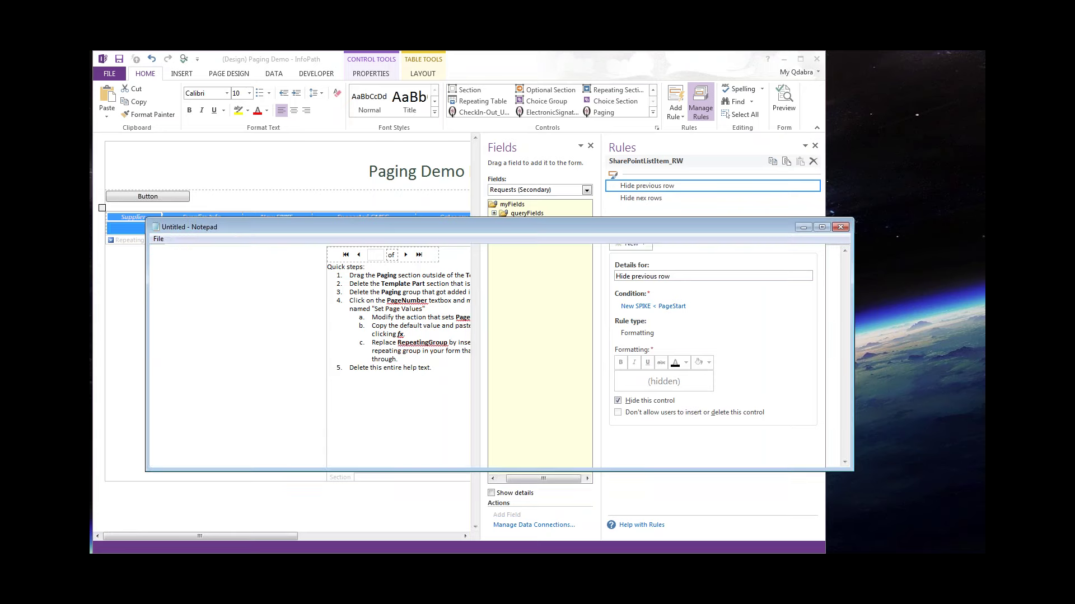
pyautogui.hotkey('ctrl', 'a')
pyautogui.write('msxsl:string-compare(d:New_x0020_SPIKE, xdXDocument:GetDOM("PagingLogic_Paging")/PagingLogic/Paging/PageStart) < 0')
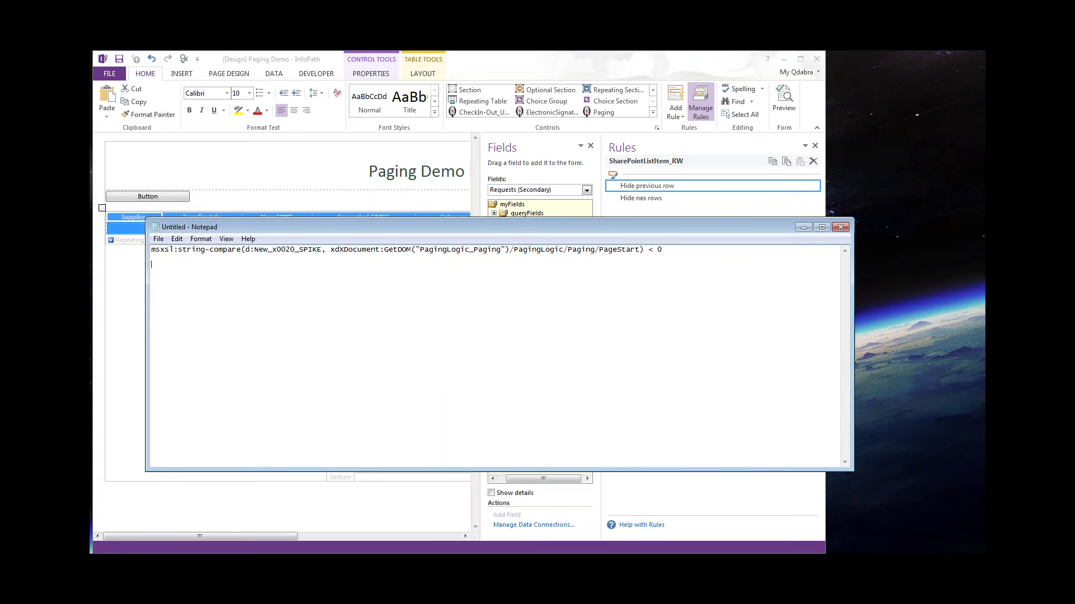
pyautogui.write('msxsl:string-compare(d:New_x0020_SPIKE, xdXDocument:GetDOM("PagingLogic_Paging")/PagingLogic/Paging/PageStart) < 0')
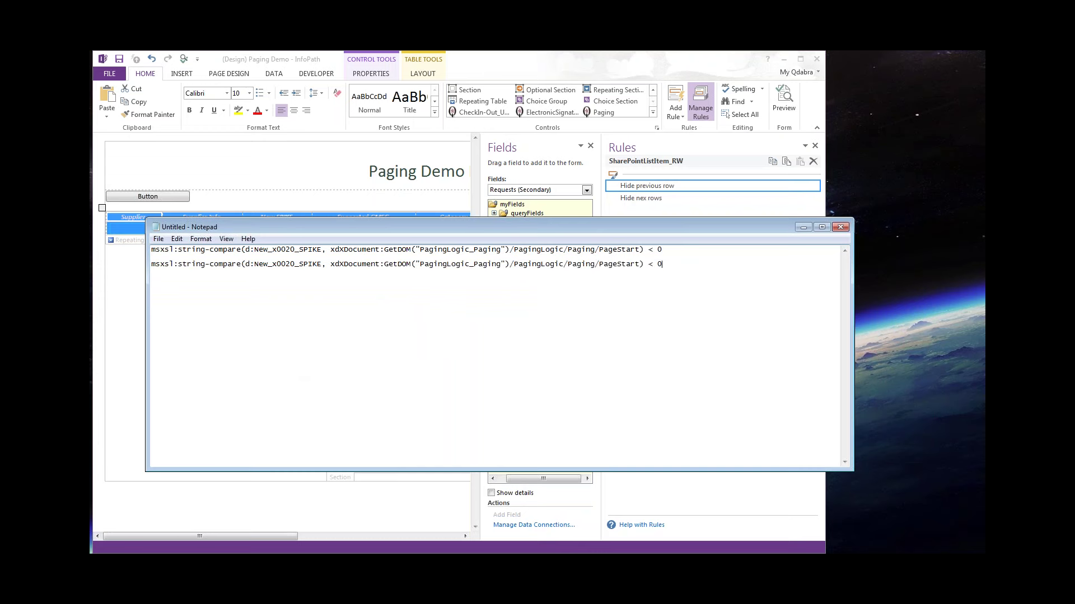
pyautogui.moveTo(303, 264); pyautogui.dragTo(151, 264)
pyautogui.press('BackSpace')
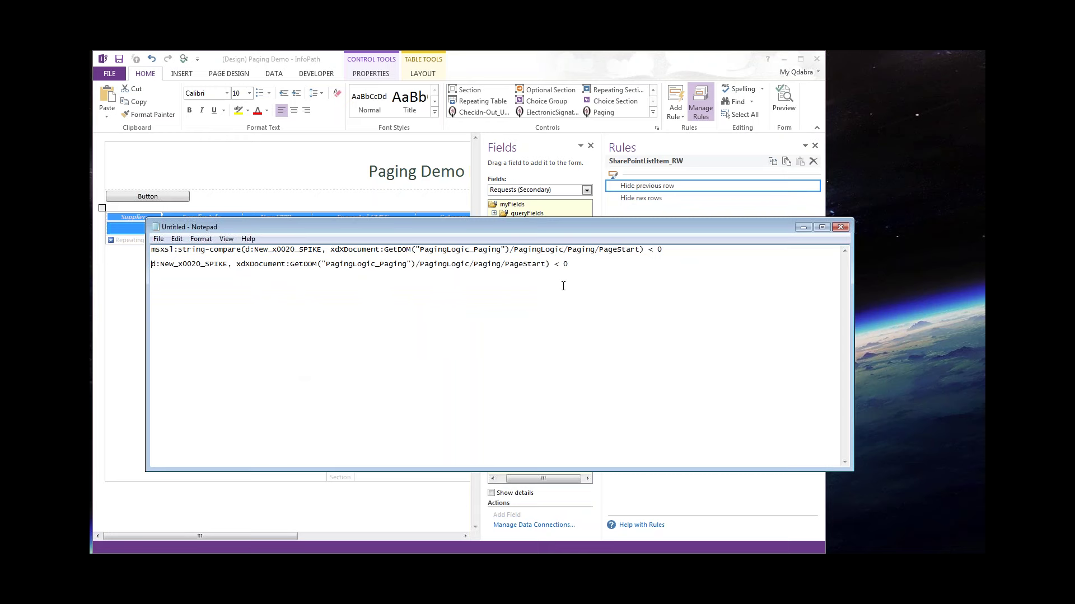
pyautogui.moveTo(546, 264)
pyautogui.mouseDown()
pyautogui.moveTo(569, 263)
pyautogui.moveTo(547, 264)
pyautogui.mouseUp()
pyautogui.hotkey('shift', 'Home')
pyautogui.press('BackSpace')
pyautogui.moveTo(232, 263); pyautogui.dragTo(229, 262)
pyautogui.write('<')
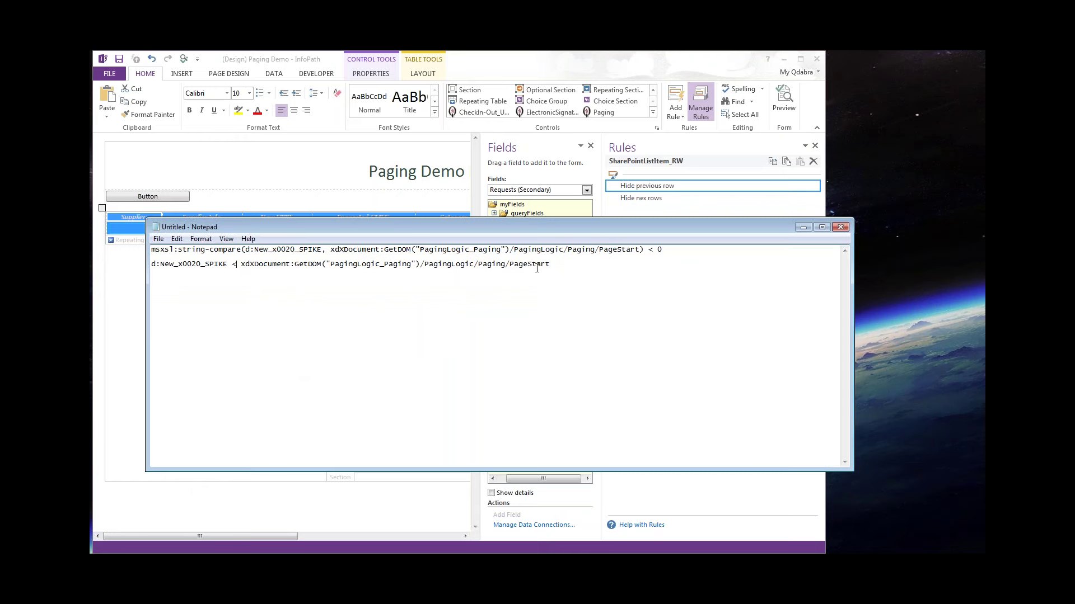
pyautogui.moveTo(550, 263); pyautogui.dragTo(148, 266)
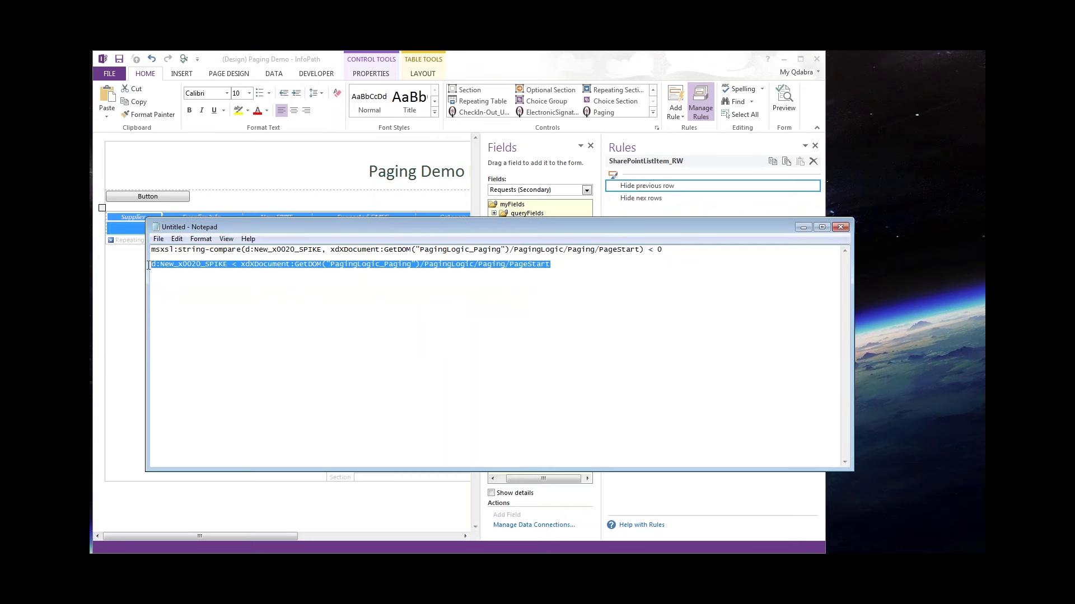
# Set the Hide previous row condition to the New SPIKE < PageStart expression and confirm.
pyautogui.click(802, 228)
pyautogui.click(643, 306)
pyautogui.click(338, 295)
pyautogui.click(299, 366)
pyautogui.click(432, 297)
pyautogui.hotkey('ctrl', 'a')
pyautogui.press('End')
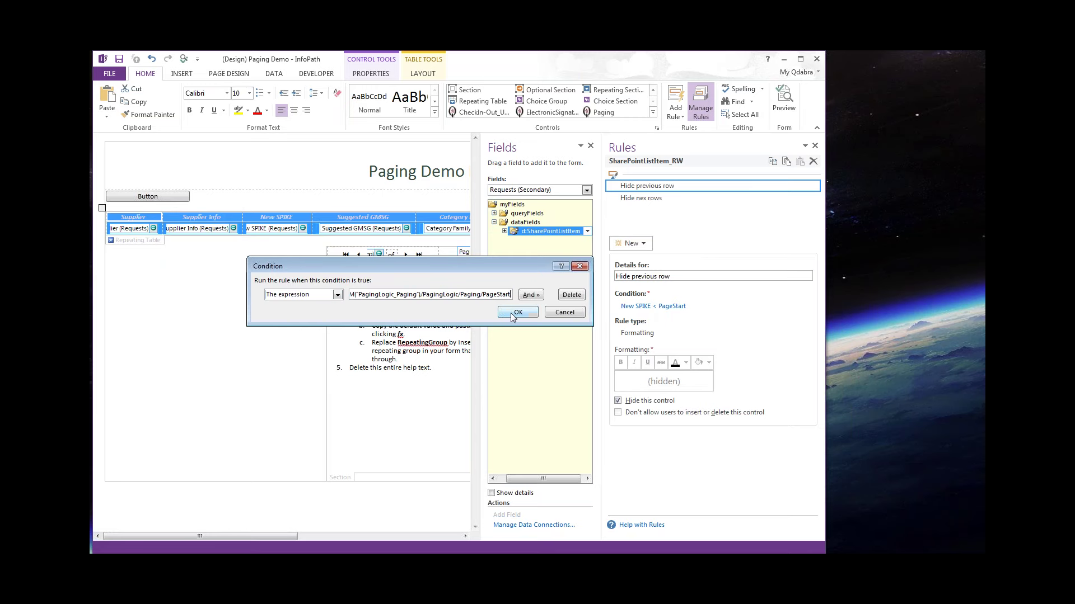
pyautogui.click(516, 312)
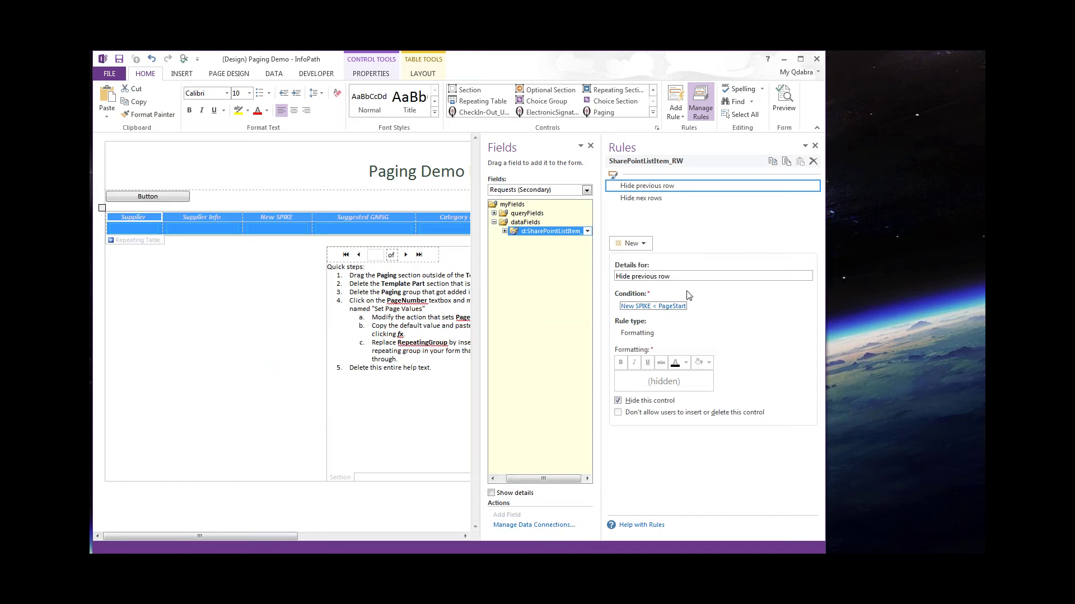
# Open the Hide nex rows condition and switch it to an expression.
pyautogui.click(655, 199)
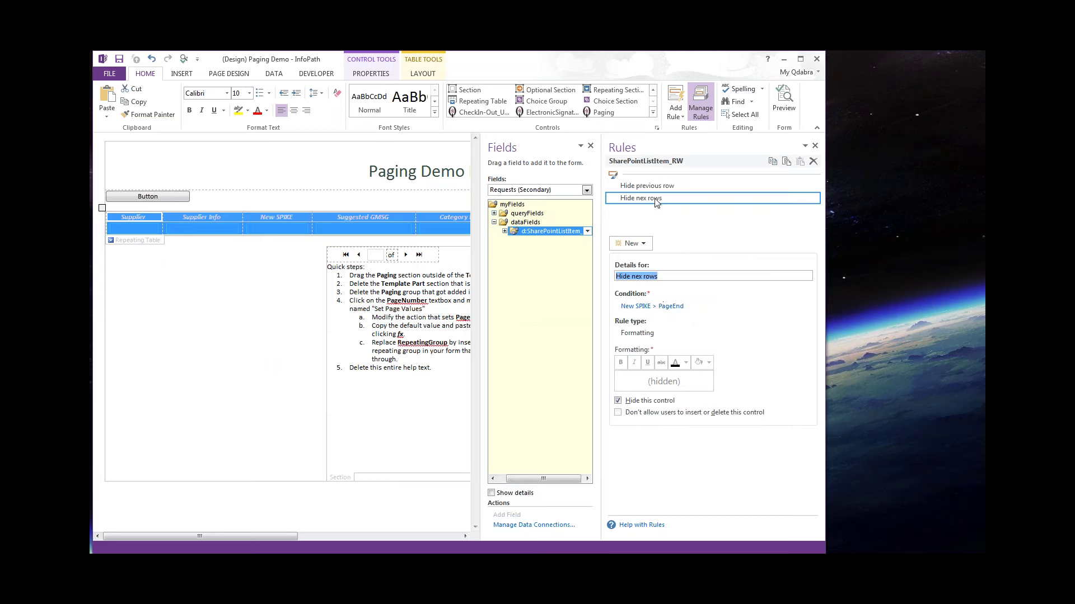
pyautogui.click(663, 307)
pyautogui.click(337, 294)
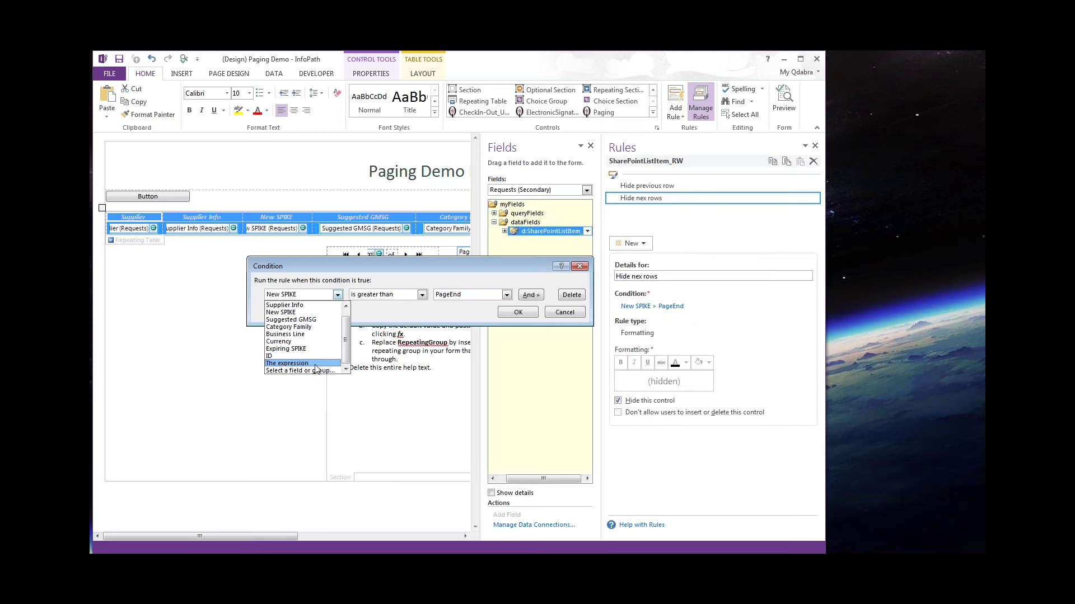
pyautogui.click(287, 363)
pyautogui.press('Tab')
pyautogui.press('Delete')
# In Notepad, rewrite the PageEnd string-compare XPath as d:New_x0020_SPIKE > PageEnd.
pyautogui.write('msxsl:string-compare(d:New_x0020_SPIKE, xdXDocument:GetDOM("PagingLogic_Paging")/PagingLogic/Paging/PageStart) < 0')
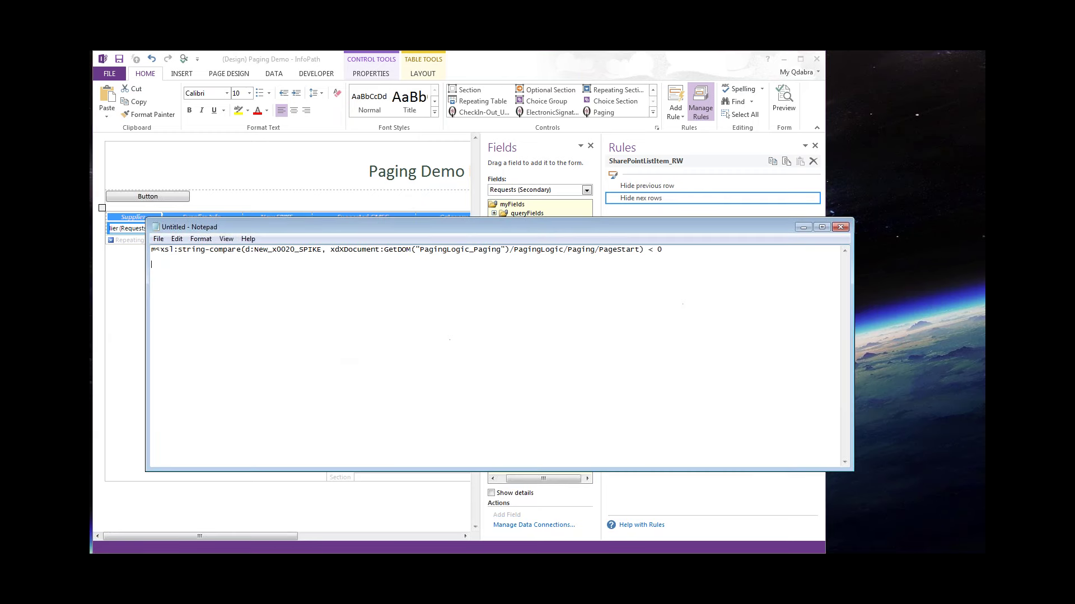
pyautogui.write('msxsl:string-compare(d:New_x0020_SPIKE, xdXDocument:GetDOM("PagingLogic_Paging")/PagingLogic/Paging/PageEnd) > 0')
pyautogui.write('msxsl:string-compare(d:New_x0020_SPIKE, xdXDocument:GetDOM("PagingLogic_Paging")/PagingLogic/Paging/PageEnd) > 0')
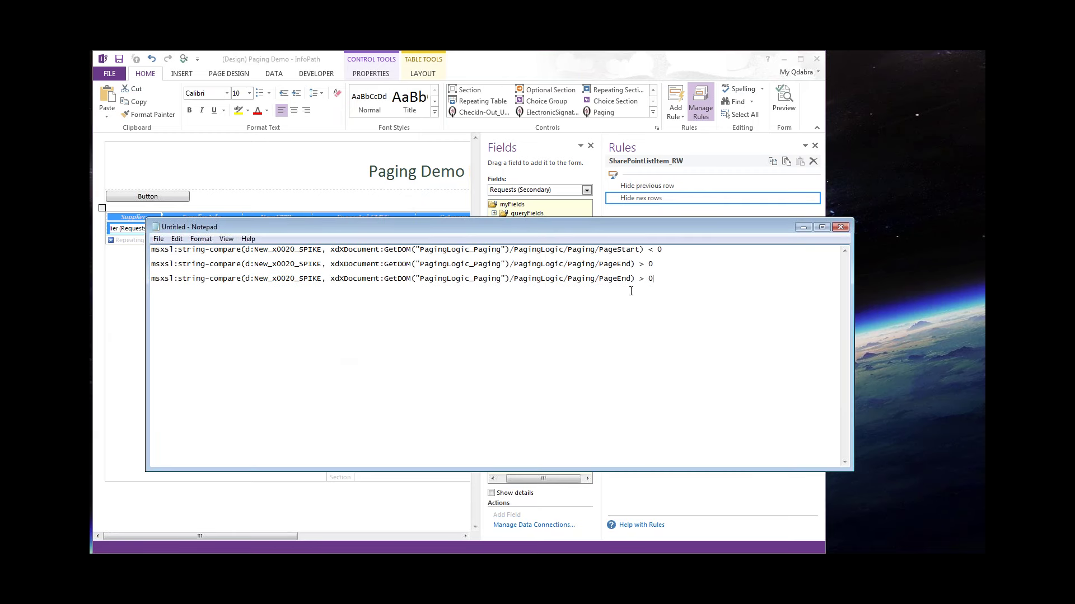
pyautogui.moveTo(247, 278); pyautogui.dragTo(120, 295)
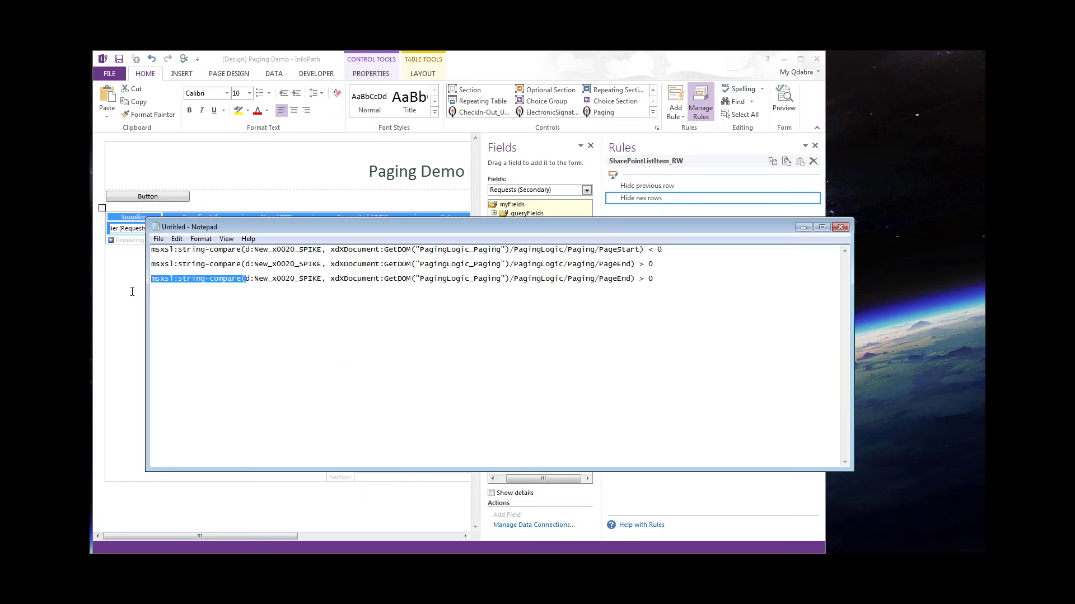
pyautogui.press('Delete')
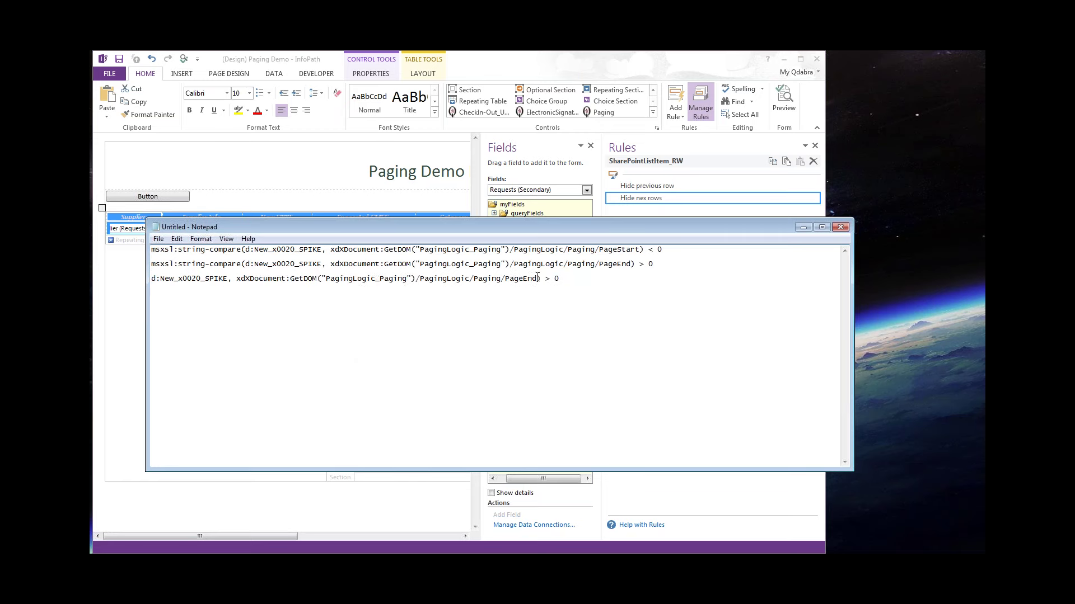
pyautogui.moveTo(537, 278); pyautogui.dragTo(638, 277)
pyautogui.press('Delete')
pyautogui.write('>')
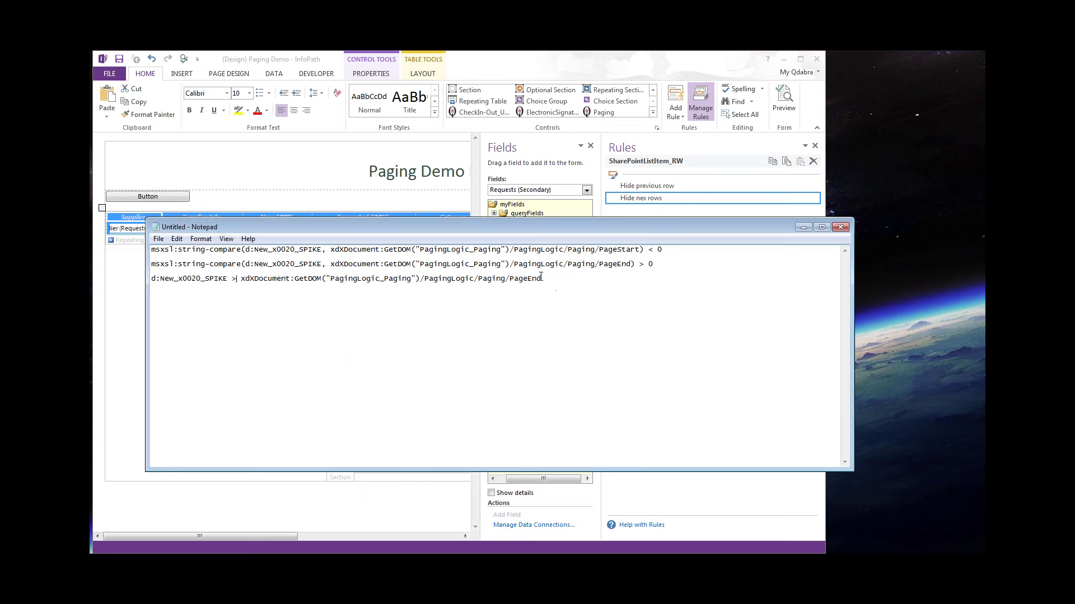
pyautogui.moveTo(543, 278); pyautogui.dragTo(151, 278)
pyautogui.hotkey('ctrl', 'c')
# Paste the New SPIKE > PageEnd expression into the condition and confirm it.
pyautogui.click(647, 70)
pyautogui.hotkey('ctrl', 'v')
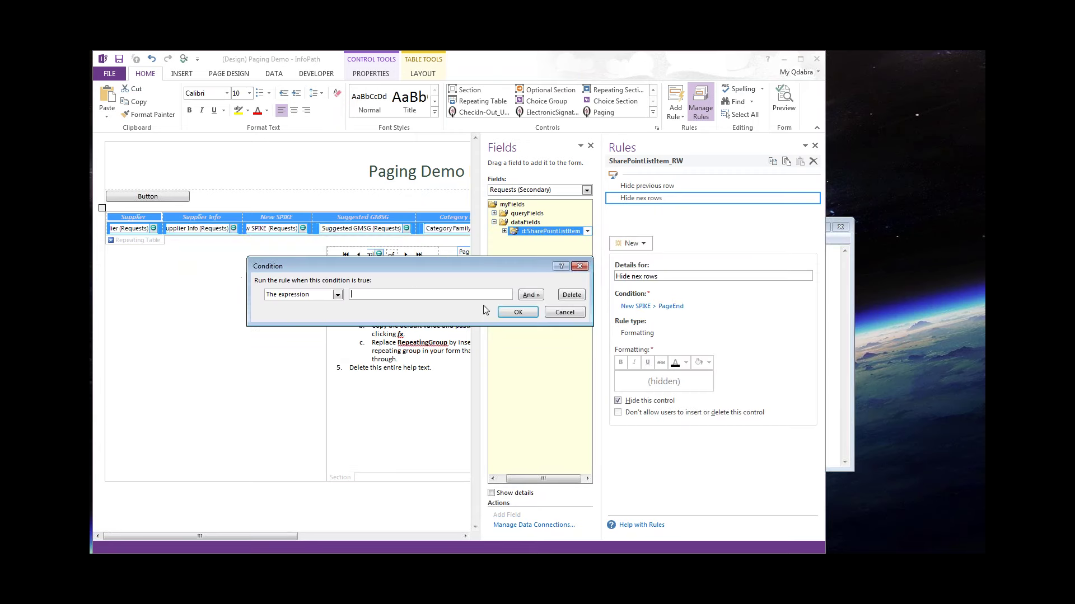
pyautogui.click(515, 314)
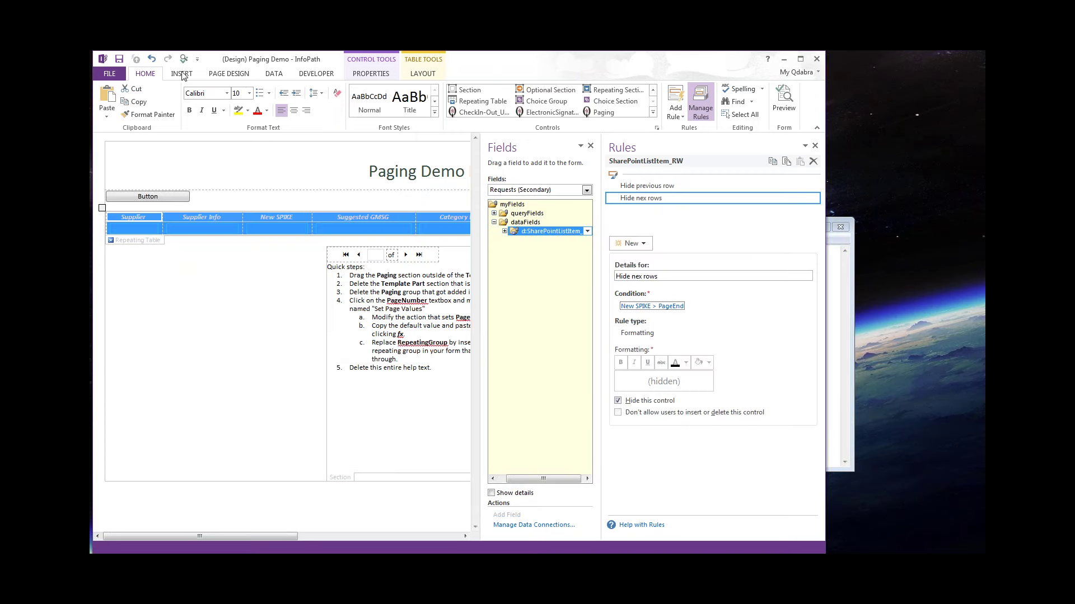
# Copy the button's Rule 1 query rule into the Form Load rules.
pyautogui.click(155, 197)
pyautogui.rightClick(634, 191)
pyautogui.click(771, 200)
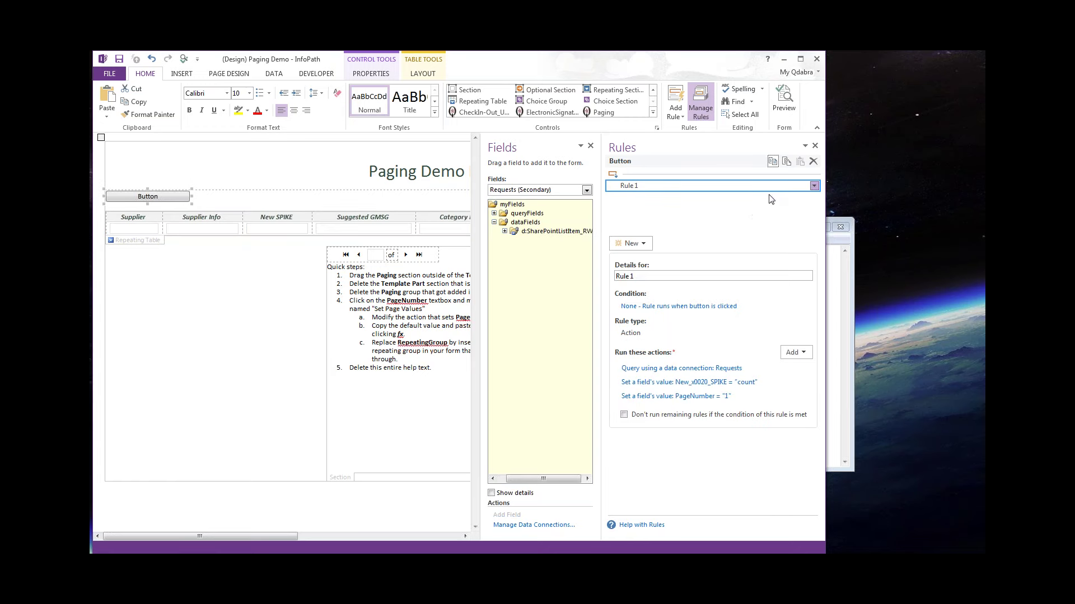
pyautogui.click(273, 73)
pyautogui.click(553, 103)
pyautogui.click(800, 162)
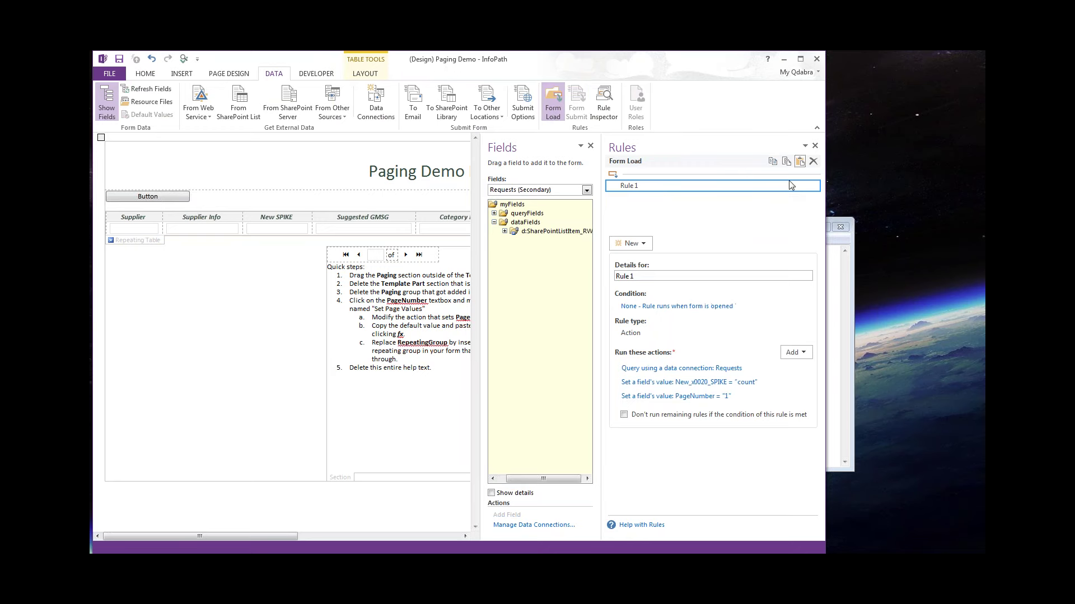
# Delete the button from the form and start the preview.
pyautogui.click(155, 199)
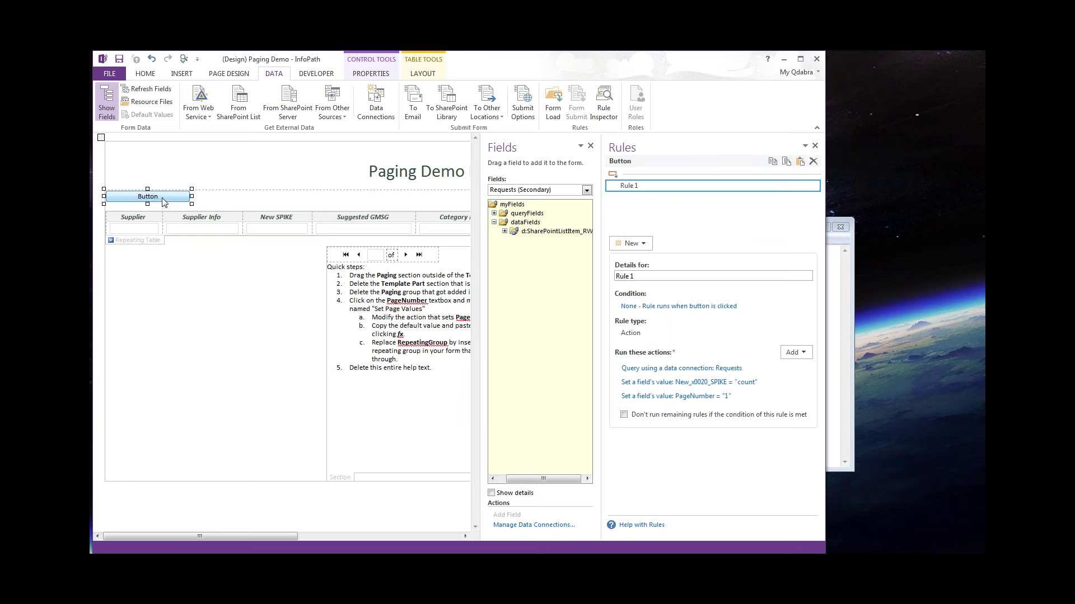
pyautogui.press('Delete')
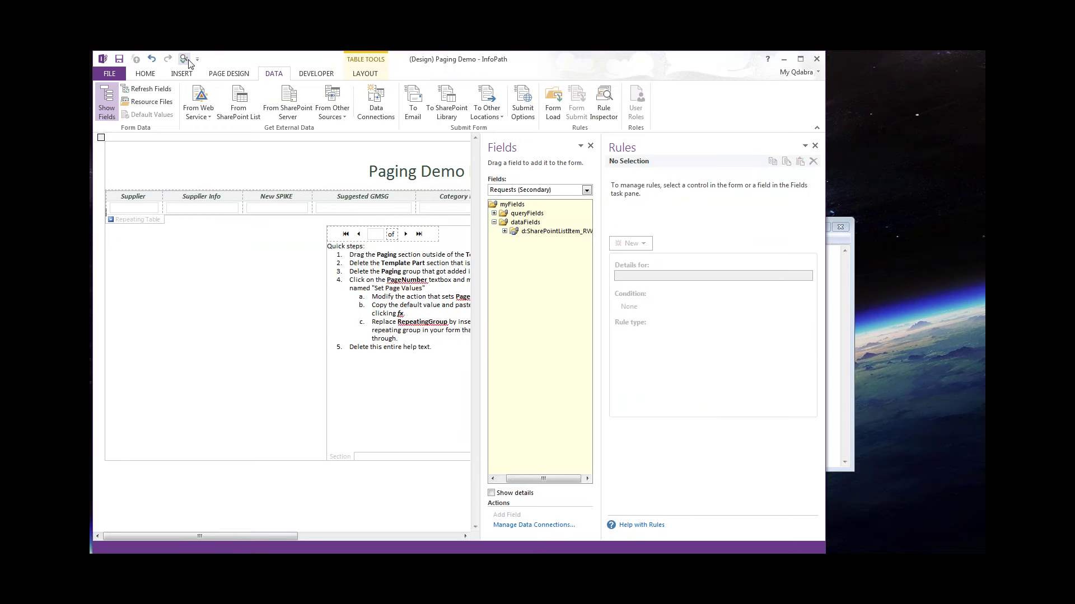
pyautogui.click(184, 60)
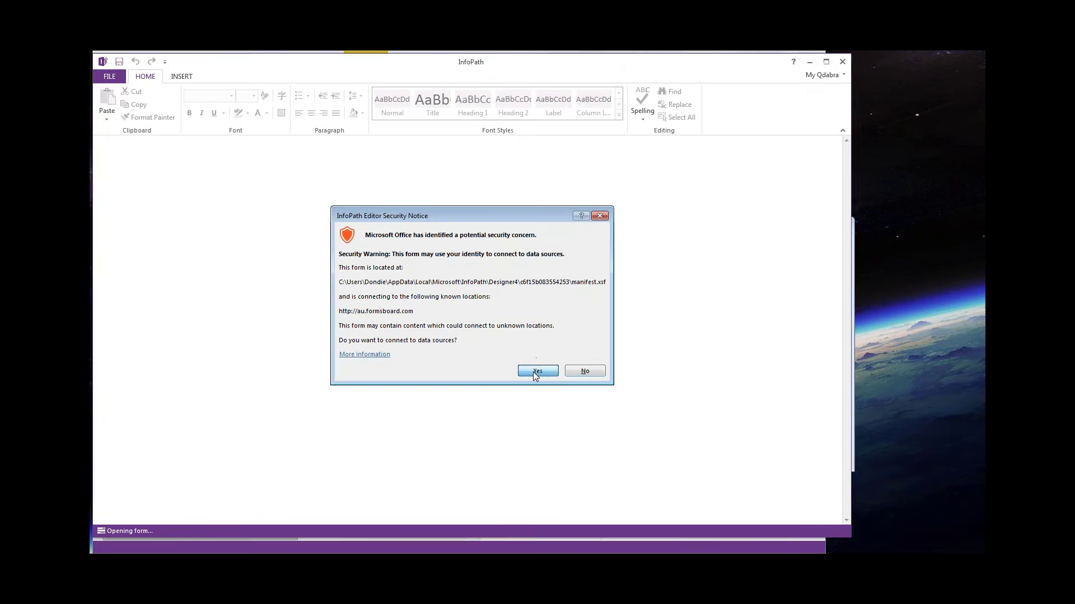
# Allow the data connection and sign in with the account password to load the preview.
pyautogui.click(532, 371)
pyautogui.write('********')
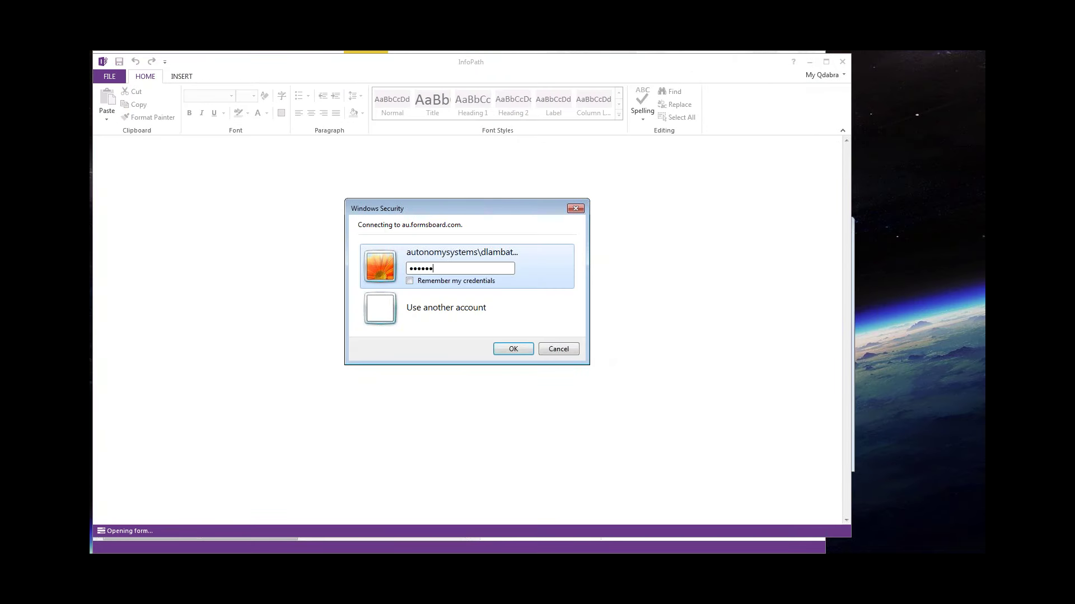
pyautogui.write('*')
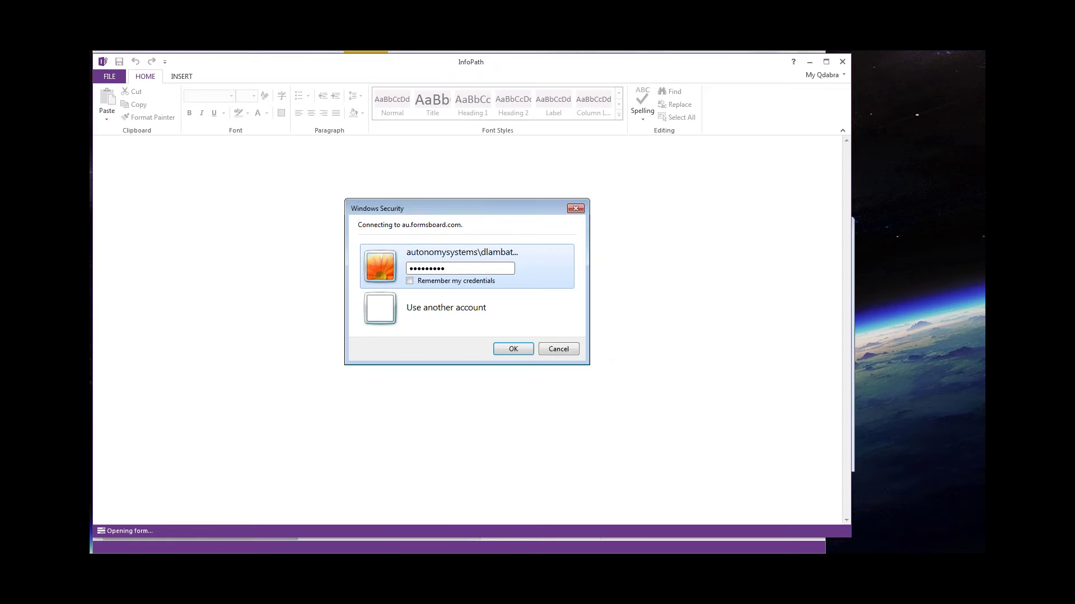
pyautogui.click(514, 349)
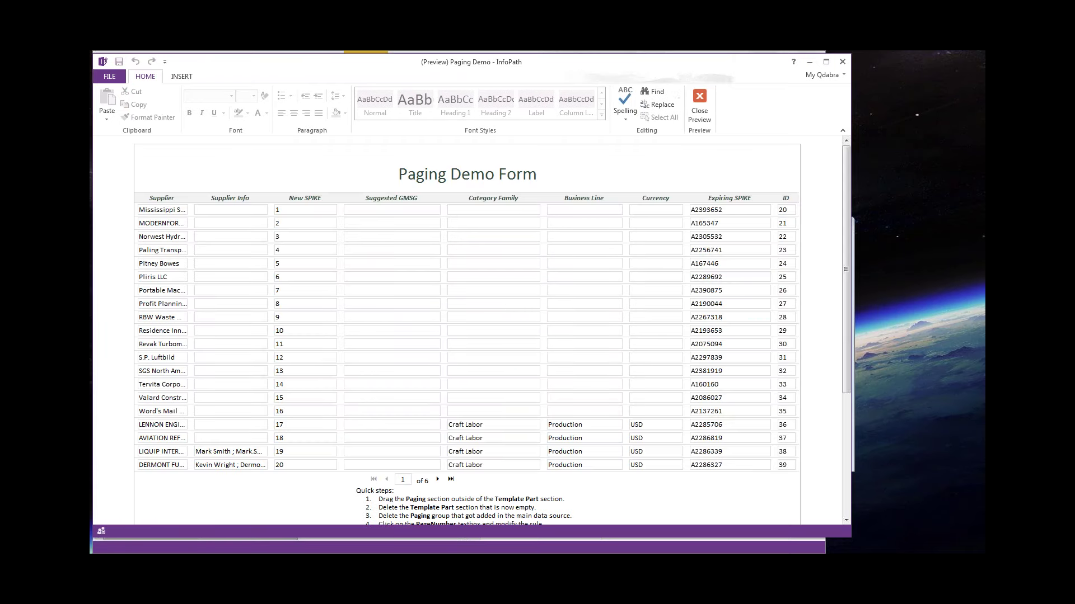
# Page through the rows: next page, last page 6 of 6, then back to page 1.
pyautogui.scroll(-3, 466, 330)
pyautogui.scroll(3, 467, 330)
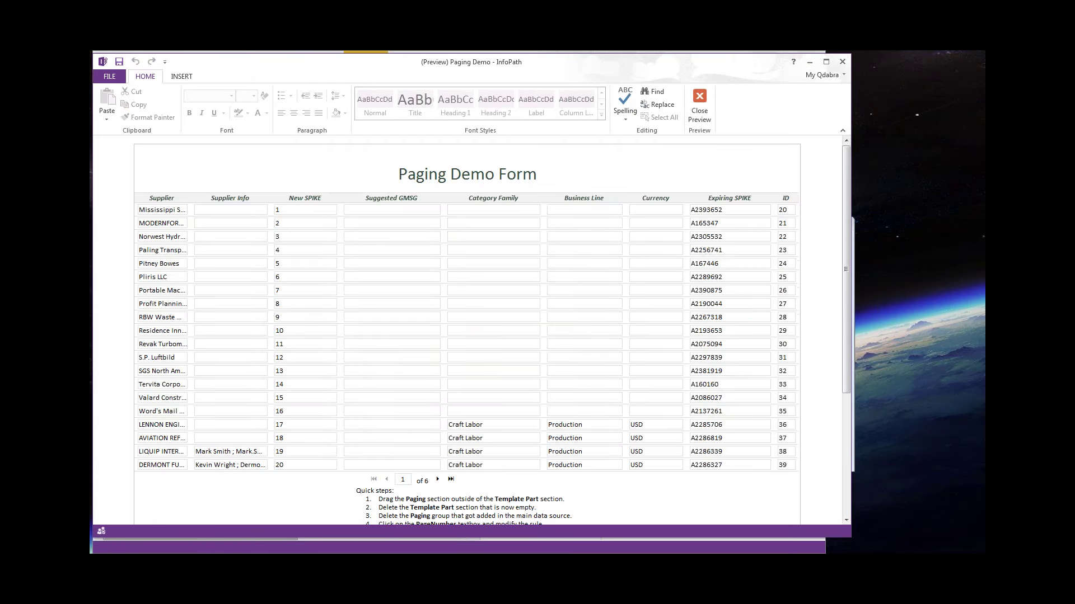
pyautogui.scroll(-3, 439, 368)
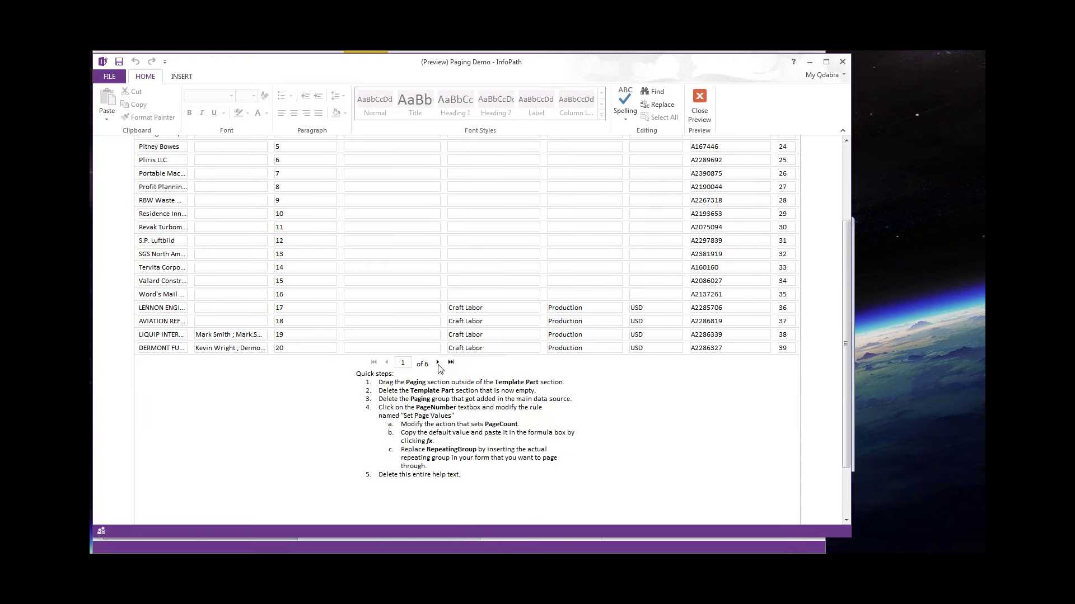
pyautogui.click(438, 363)
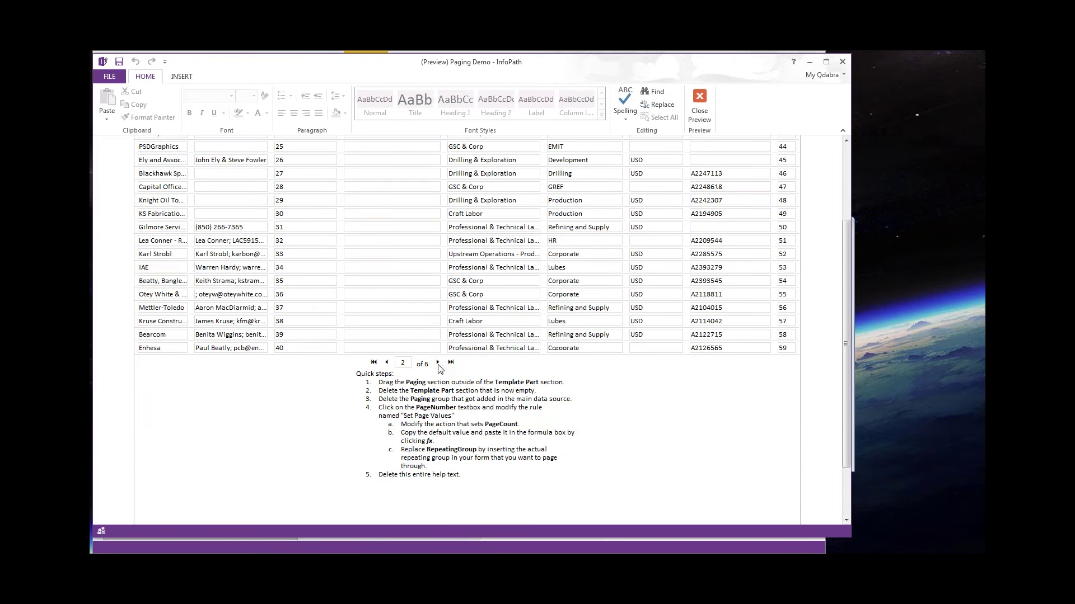
pyautogui.scroll(1, 439, 367)
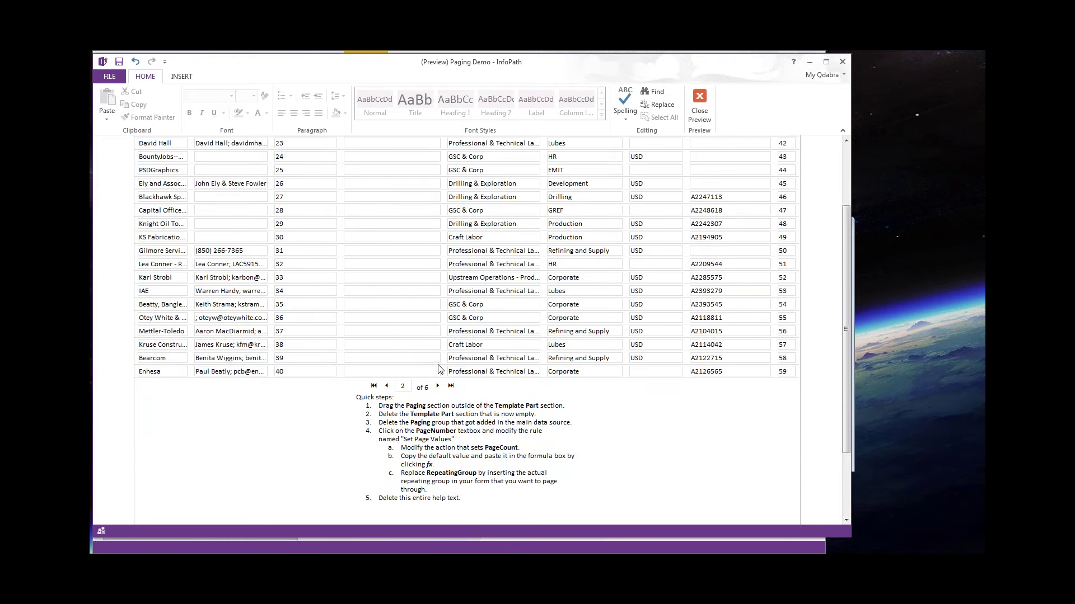
pyautogui.scroll(3, 439, 369)
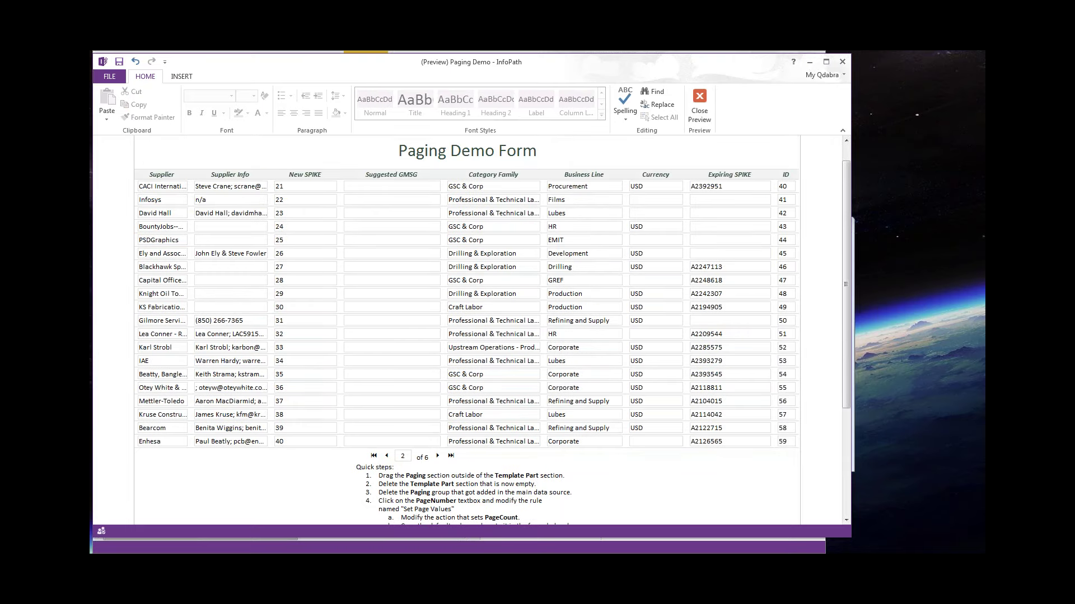
pyautogui.scroll(-2, 456, 423)
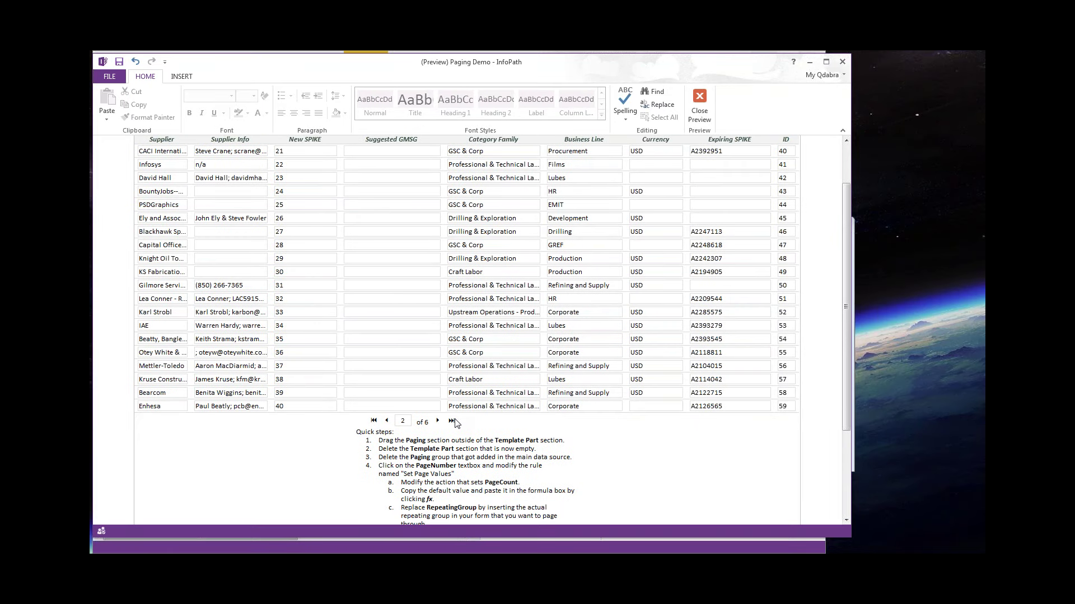
pyautogui.click(454, 422)
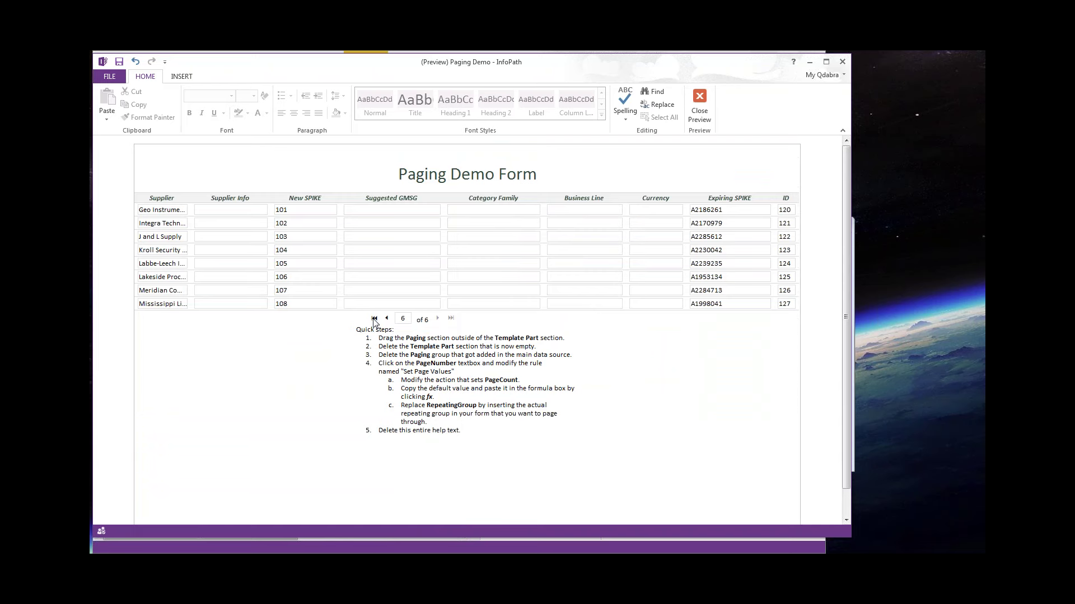
pyautogui.click(373, 318)
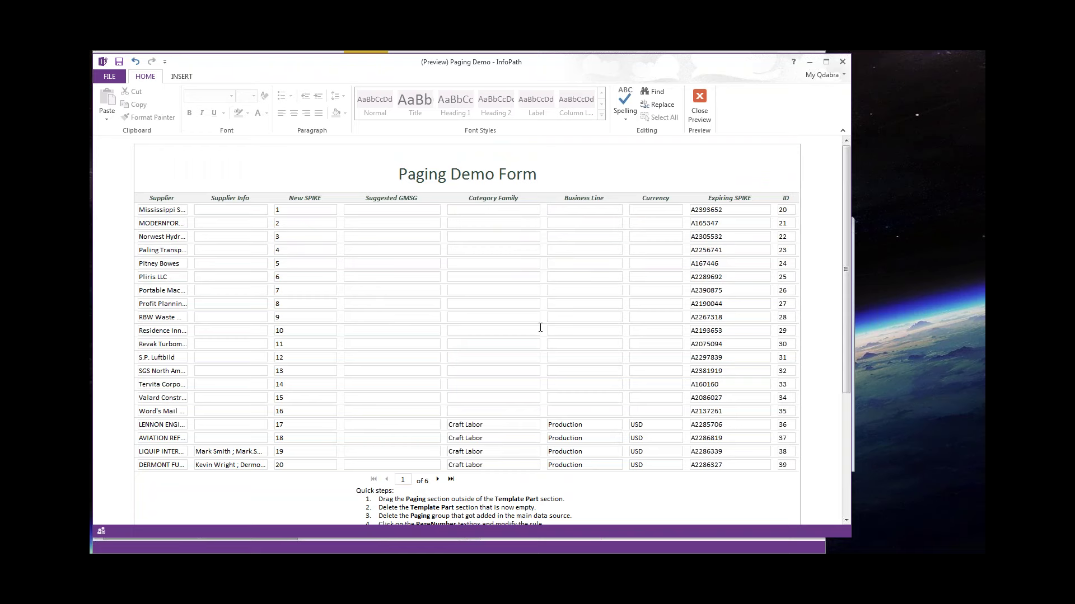
pyautogui.scroll(-1, 540, 327)
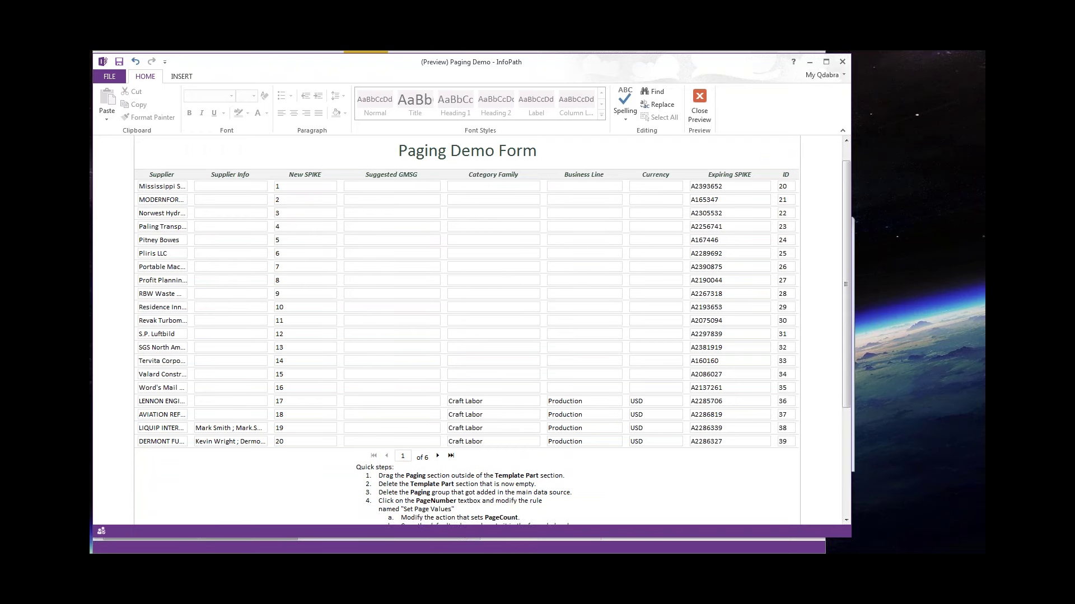
pyautogui.scroll(-1, 659, 245)
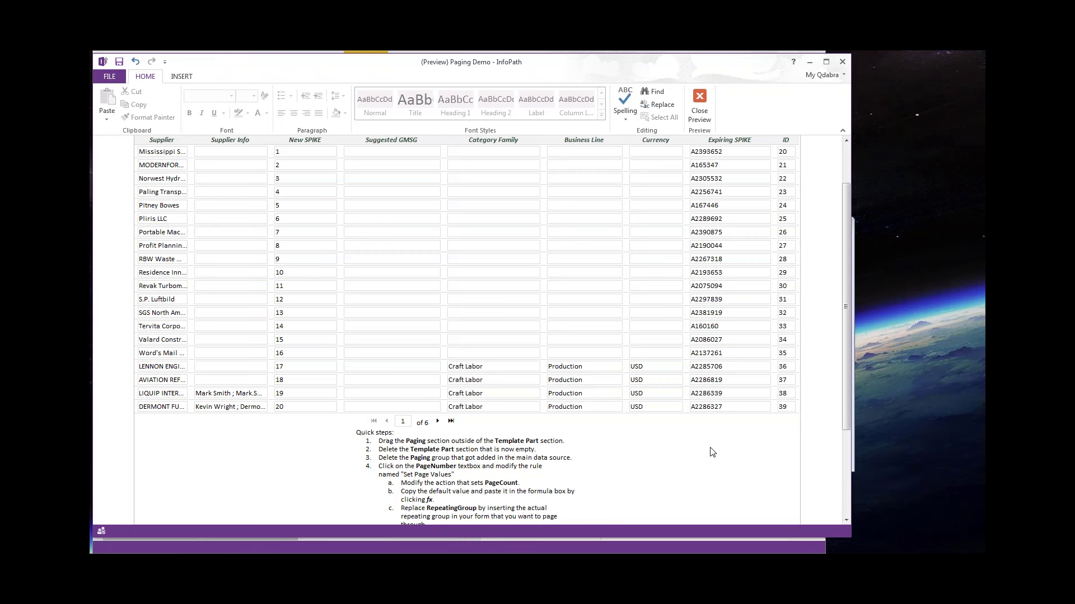
pyautogui.scroll(2, 711, 451)
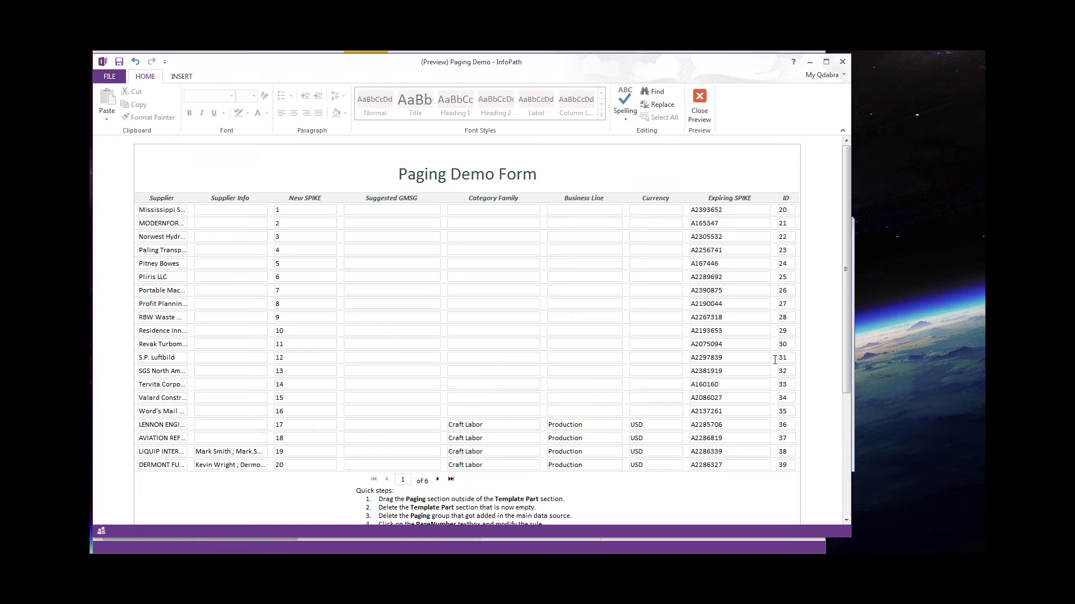
# Close the preview and export PagingLogic.xml from Resource Files to the Desktop.
pyautogui.click(700, 107)
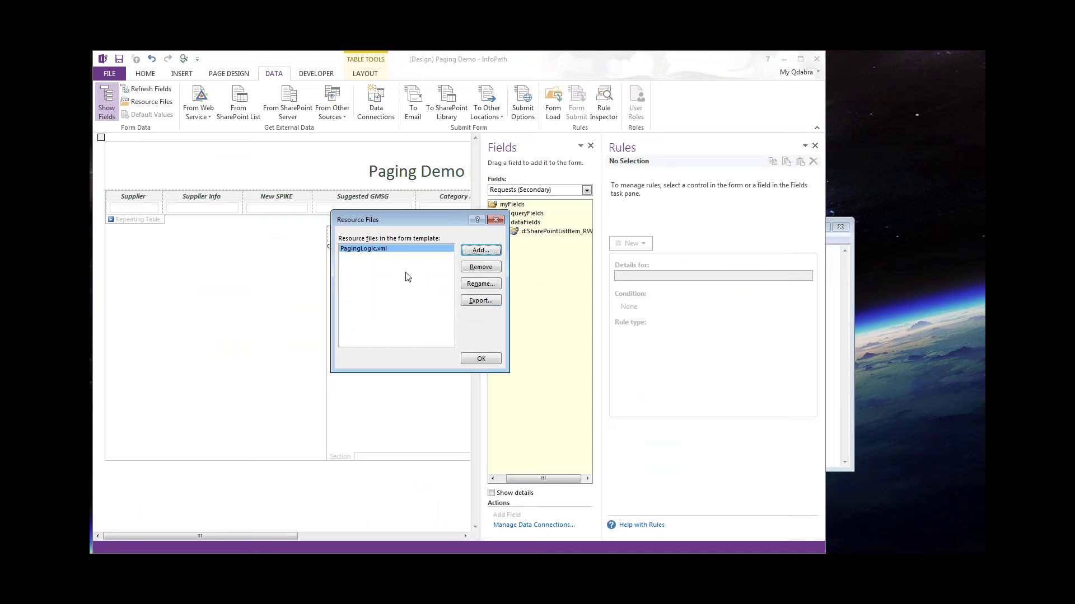
pyautogui.click(477, 301)
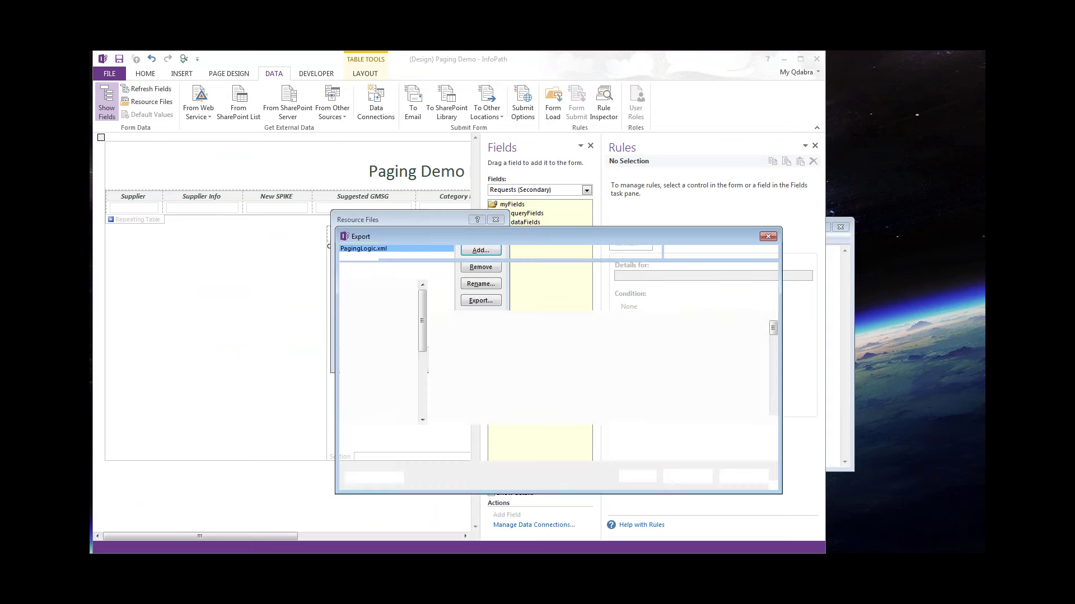
pyautogui.click(390, 328)
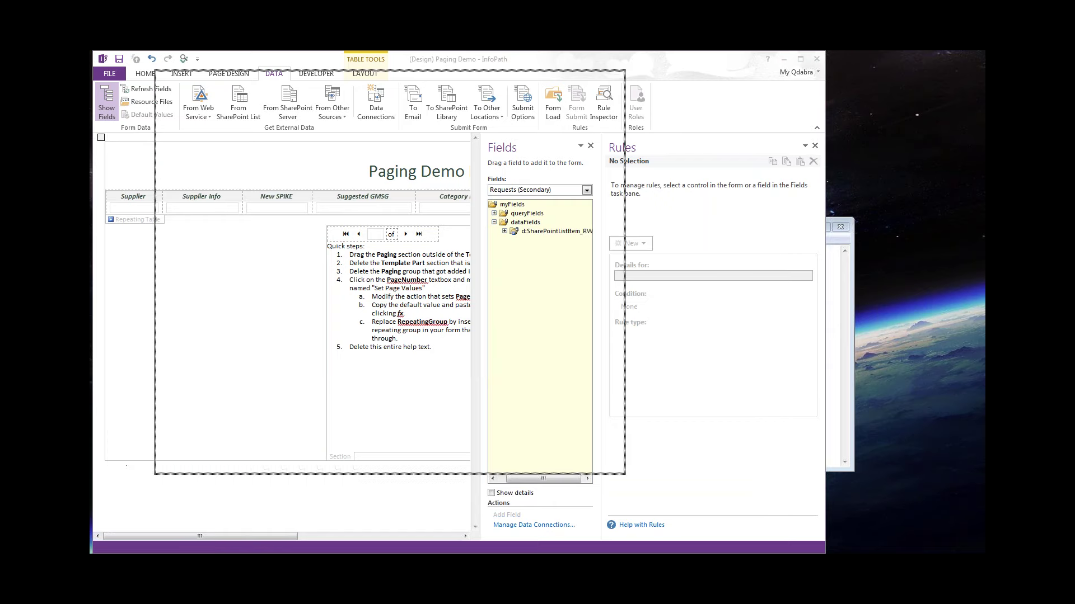
# Maximize PagingLogic.xml in Notepad++, verify PageLength is 20, then restore and minimize the window.
pyautogui.doubleClick(506, 81)
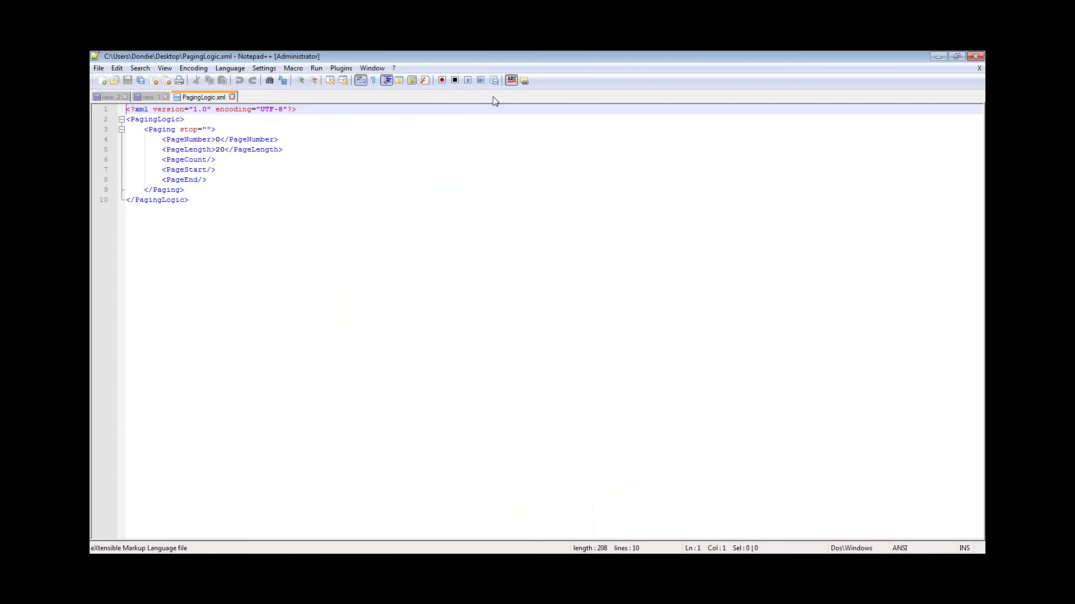
pyautogui.doubleClick(220, 149)
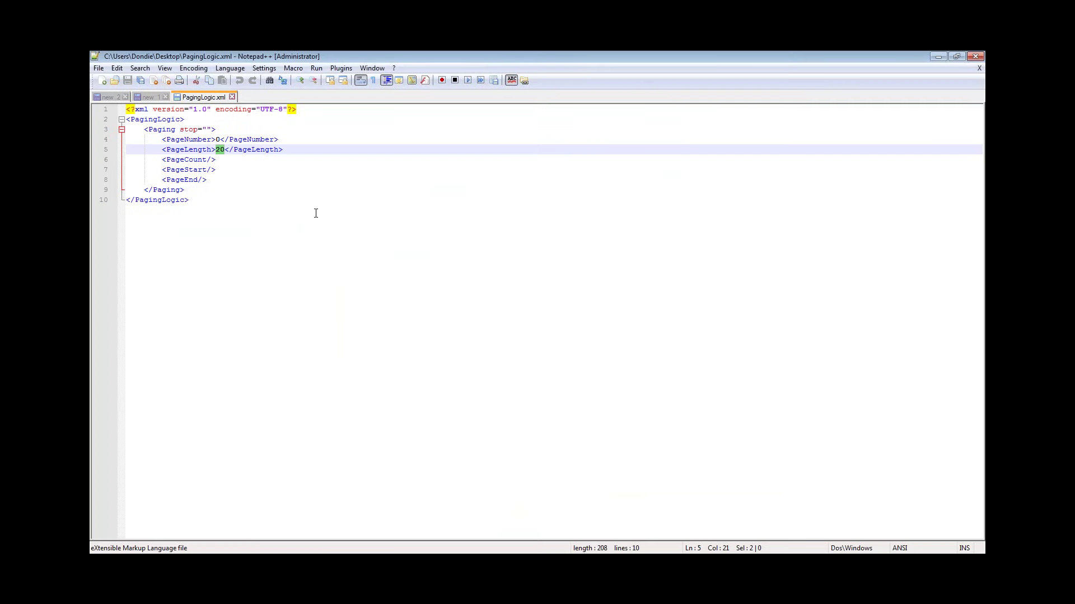
pyautogui.click(255, 203)
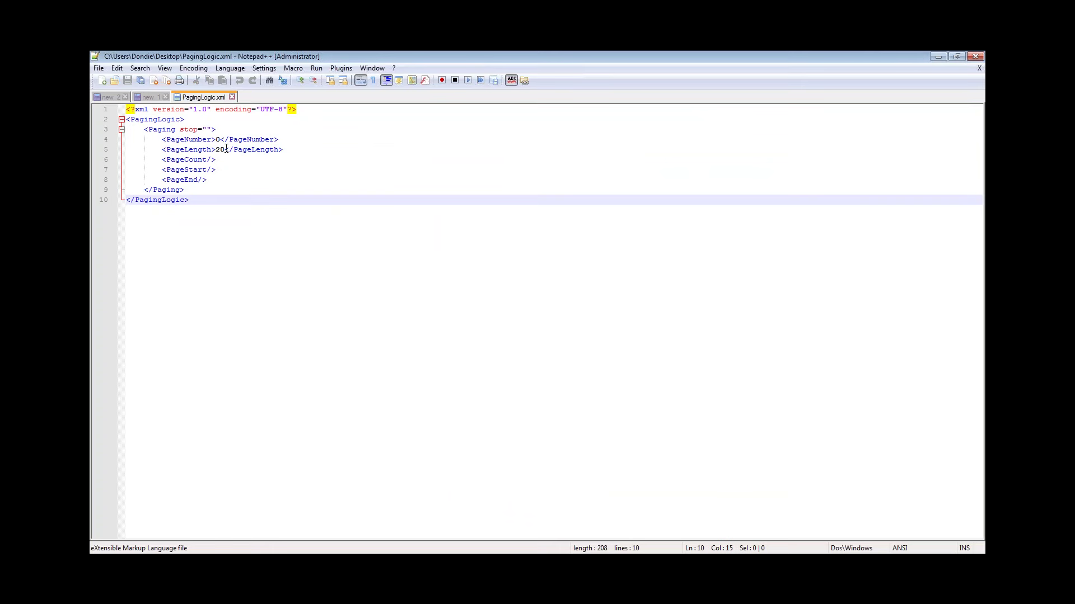
pyautogui.moveTo(226, 149); pyautogui.dragTo(221, 150)
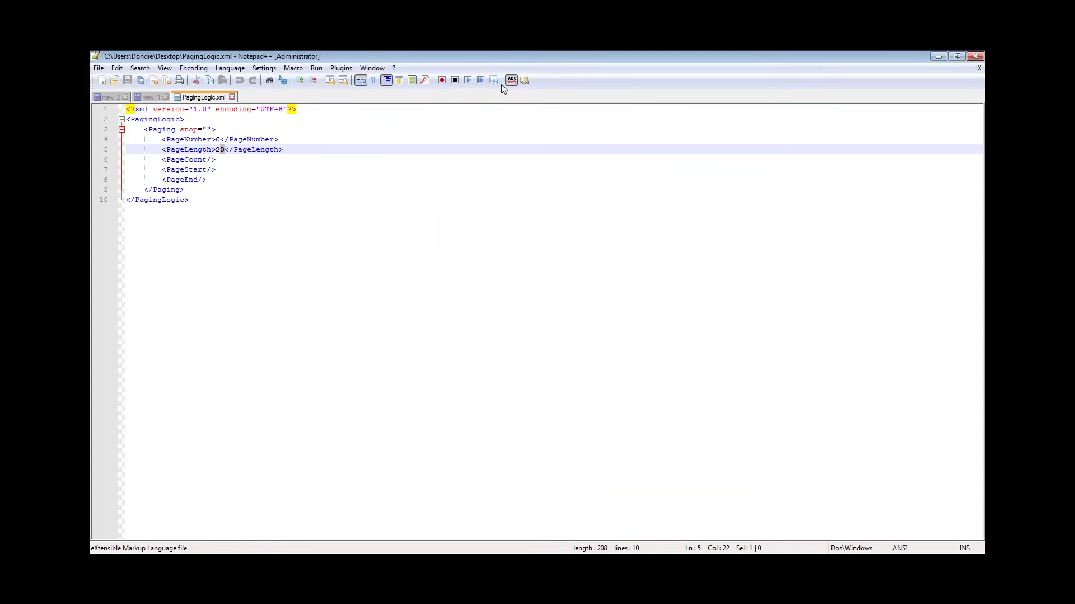
pyautogui.doubleClick(609, 58)
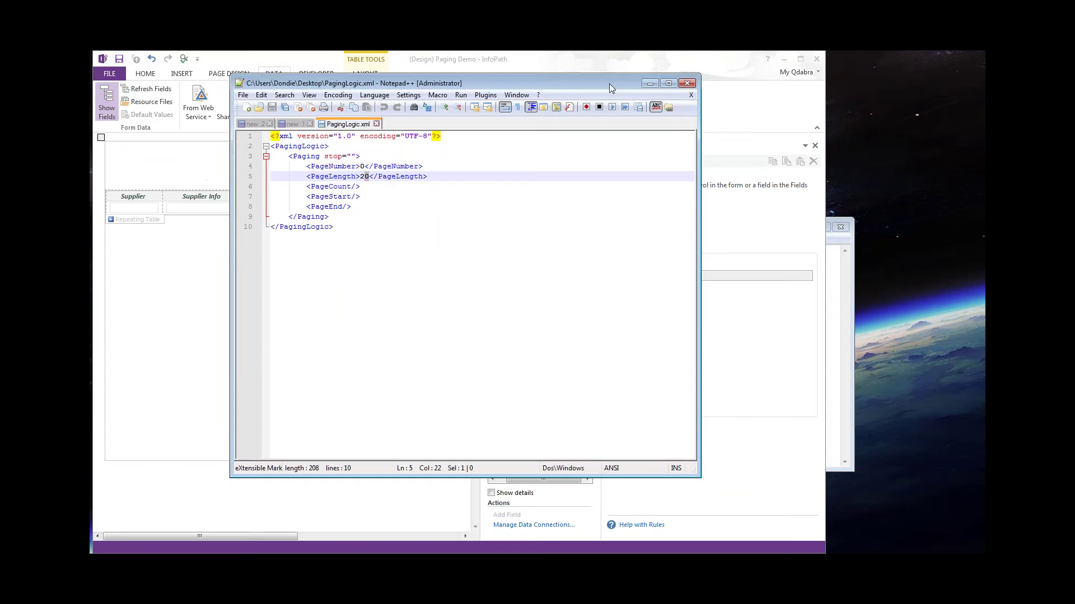
pyautogui.click(635, 79)
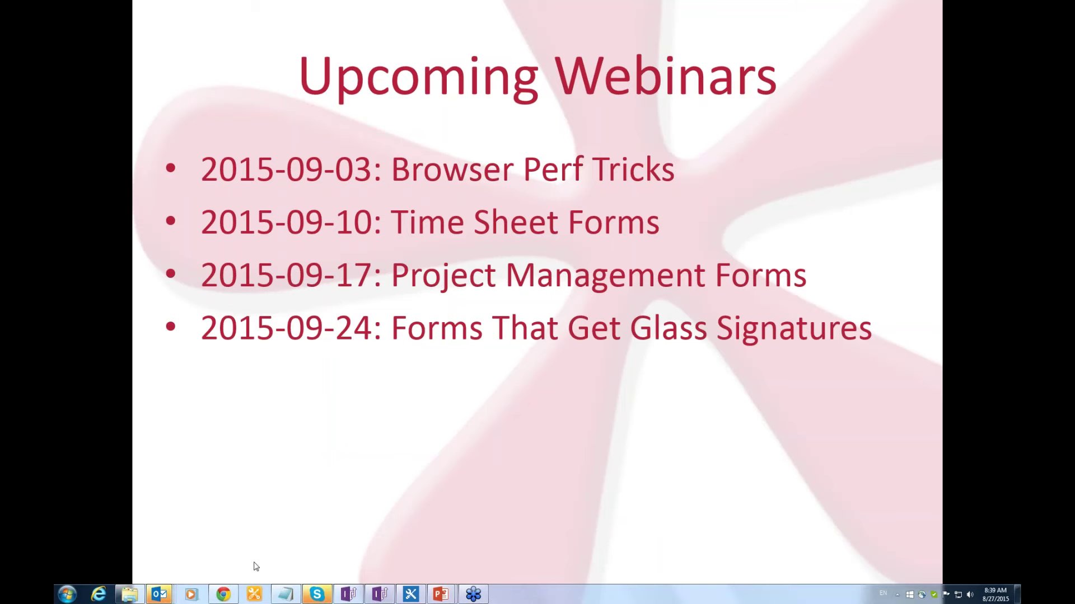
# Show the Upcoming Webinars slide listing the four September 2015 webinar sessions.
pyautogui.moveTo(229, 599)
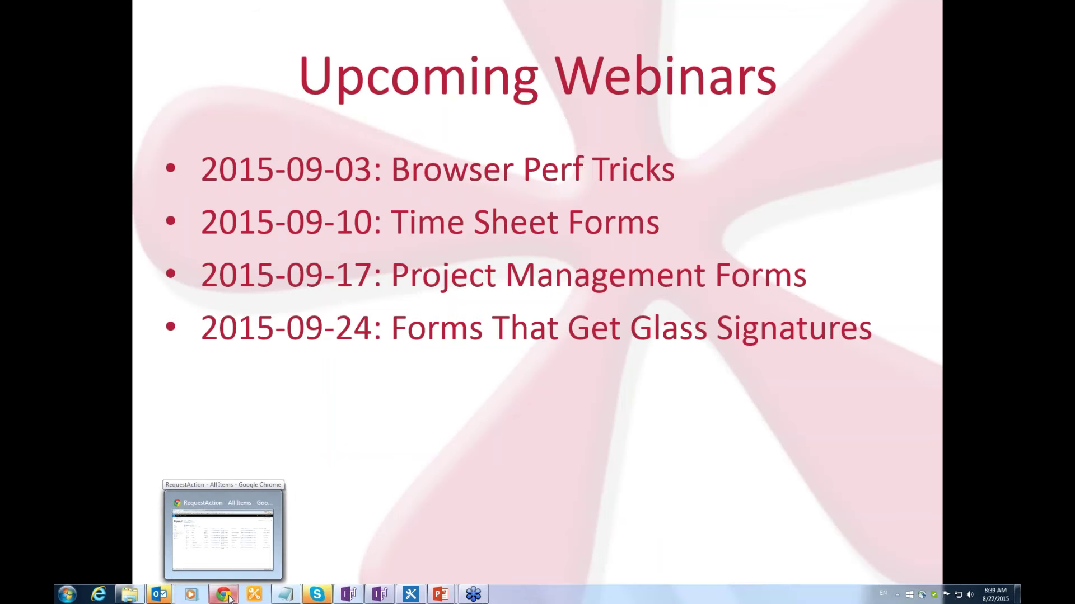
# Bring Chrome forward and reload the RequestAction list from its Quick Launch link.
pyautogui.click(222, 540)
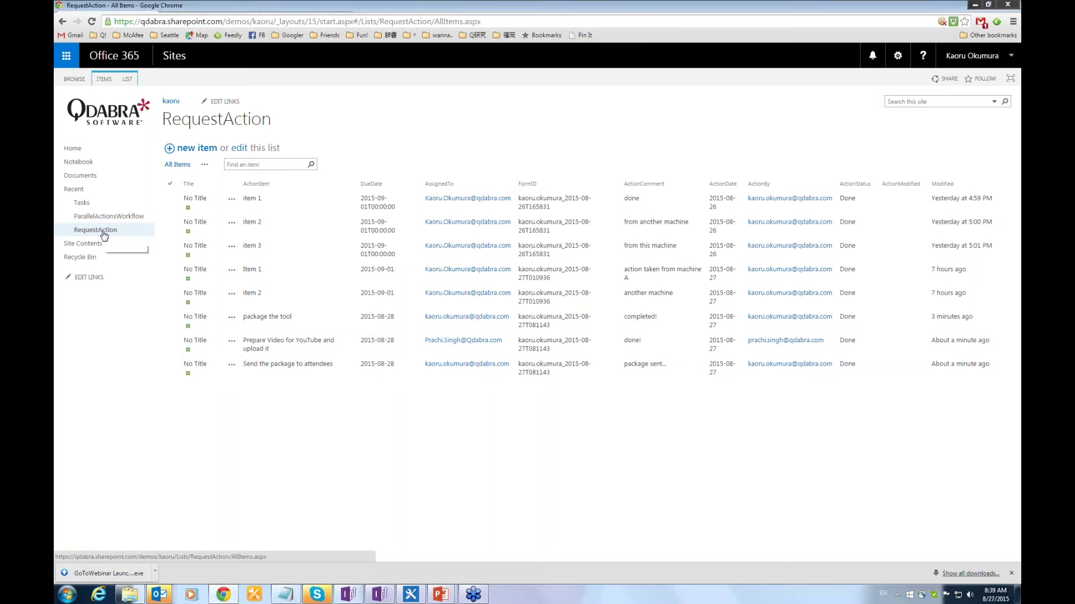
pyautogui.rightClick(103, 235)
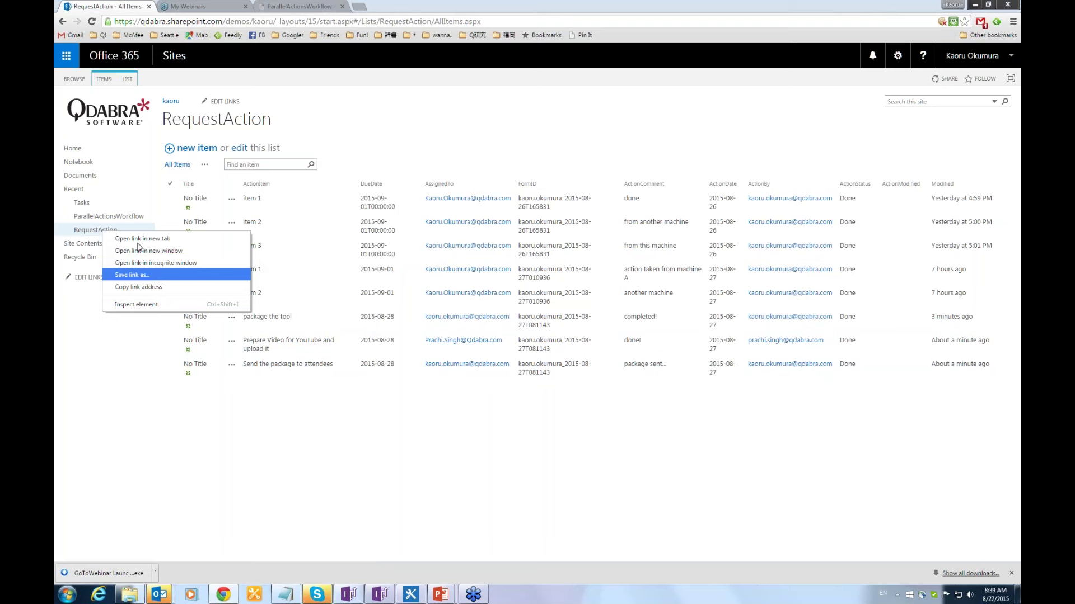
pyautogui.click(91, 233)
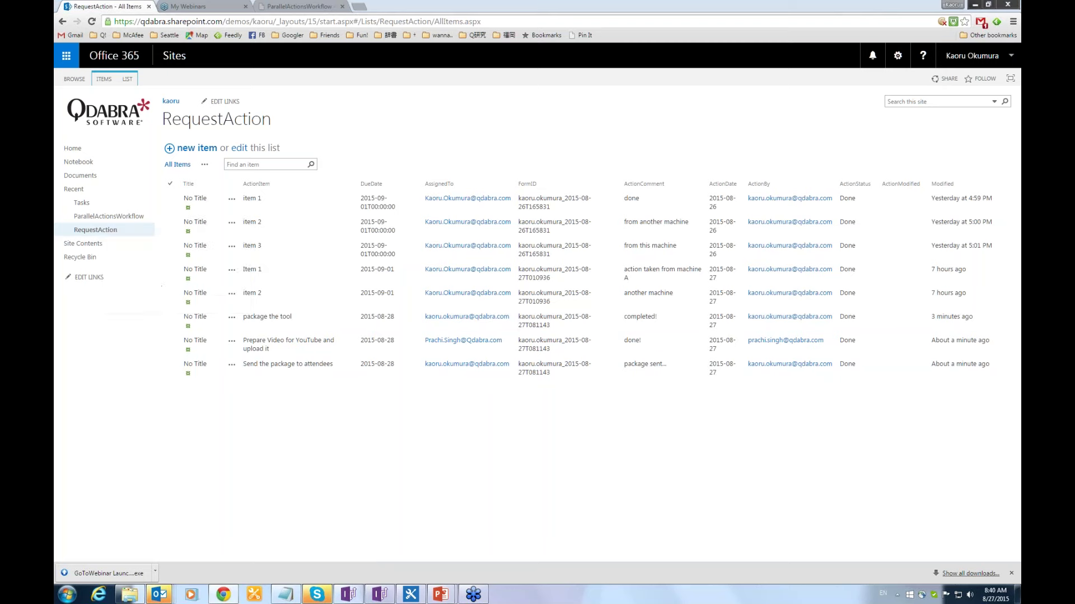
# Open List Settings for RequestAction from the LIST tab and scroll to its Columns section.
pyautogui.click(127, 80)
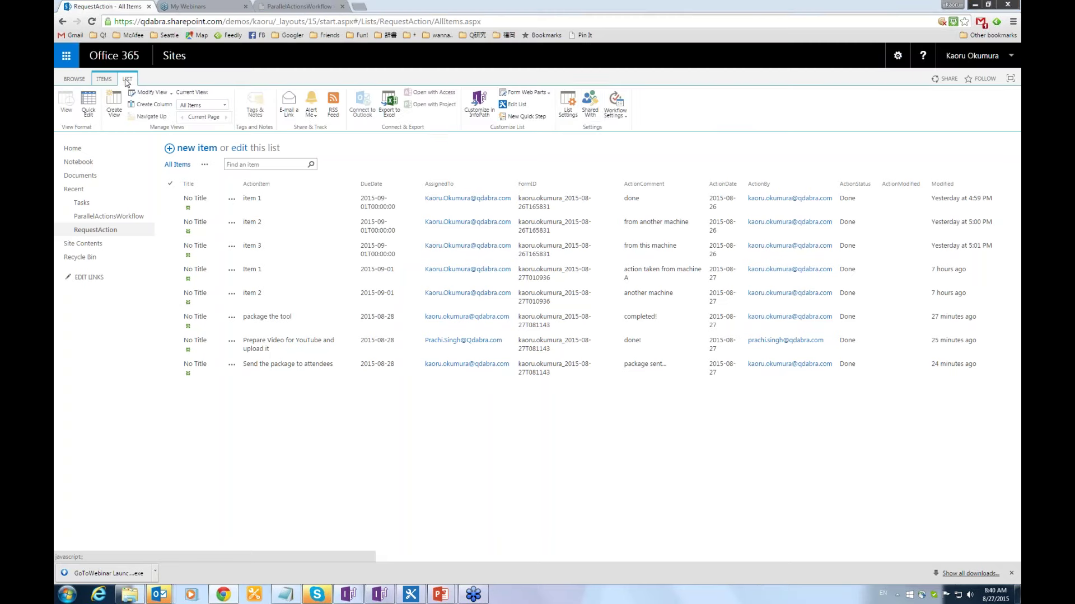
pyautogui.click(566, 109)
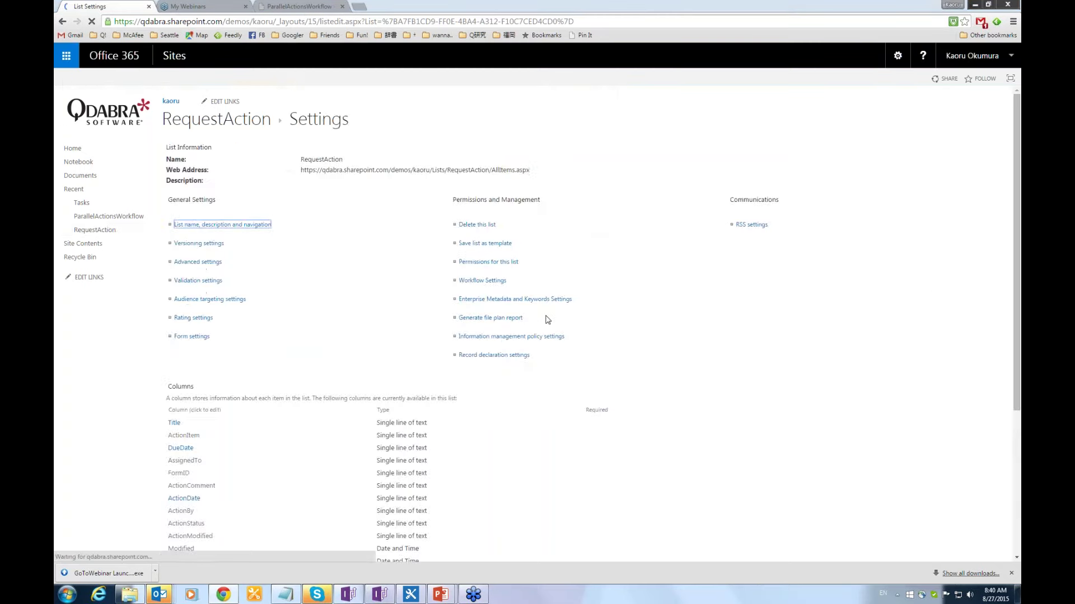
pyautogui.scroll(-2, 354, 408)
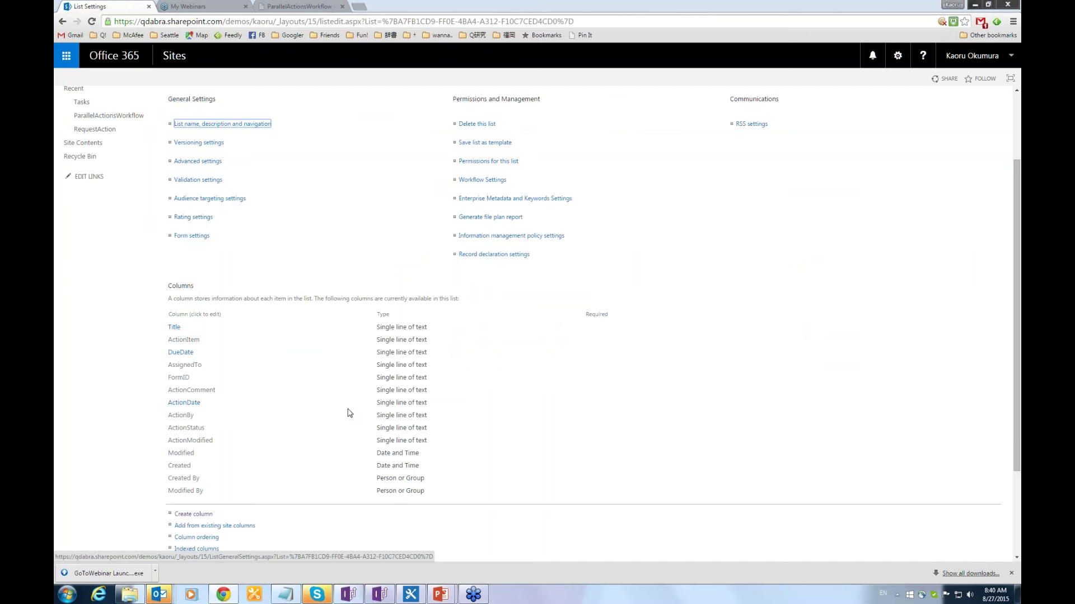
pyautogui.click(1016, 424)
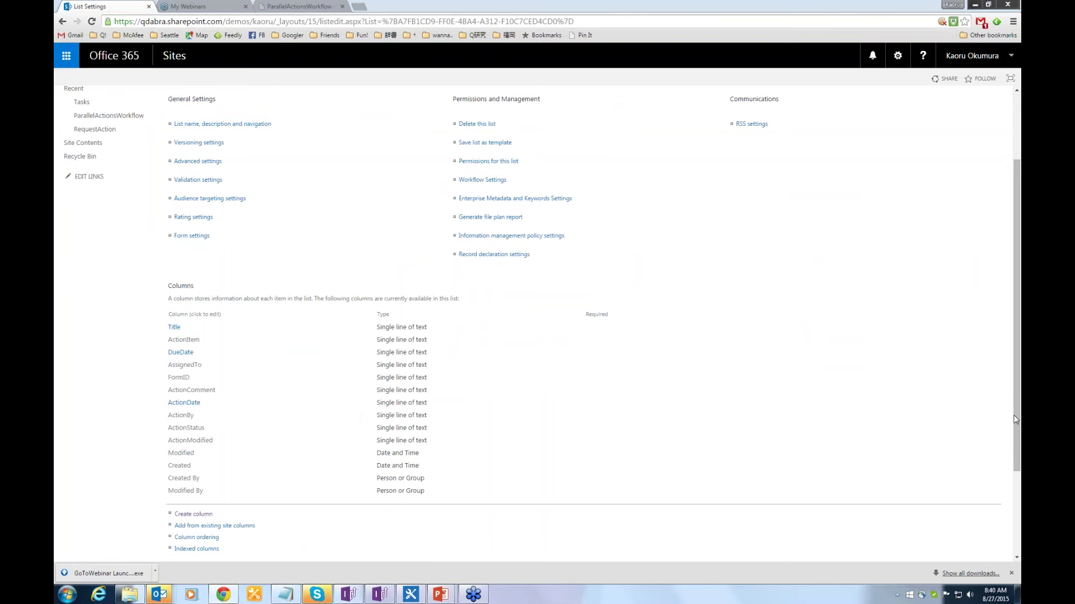